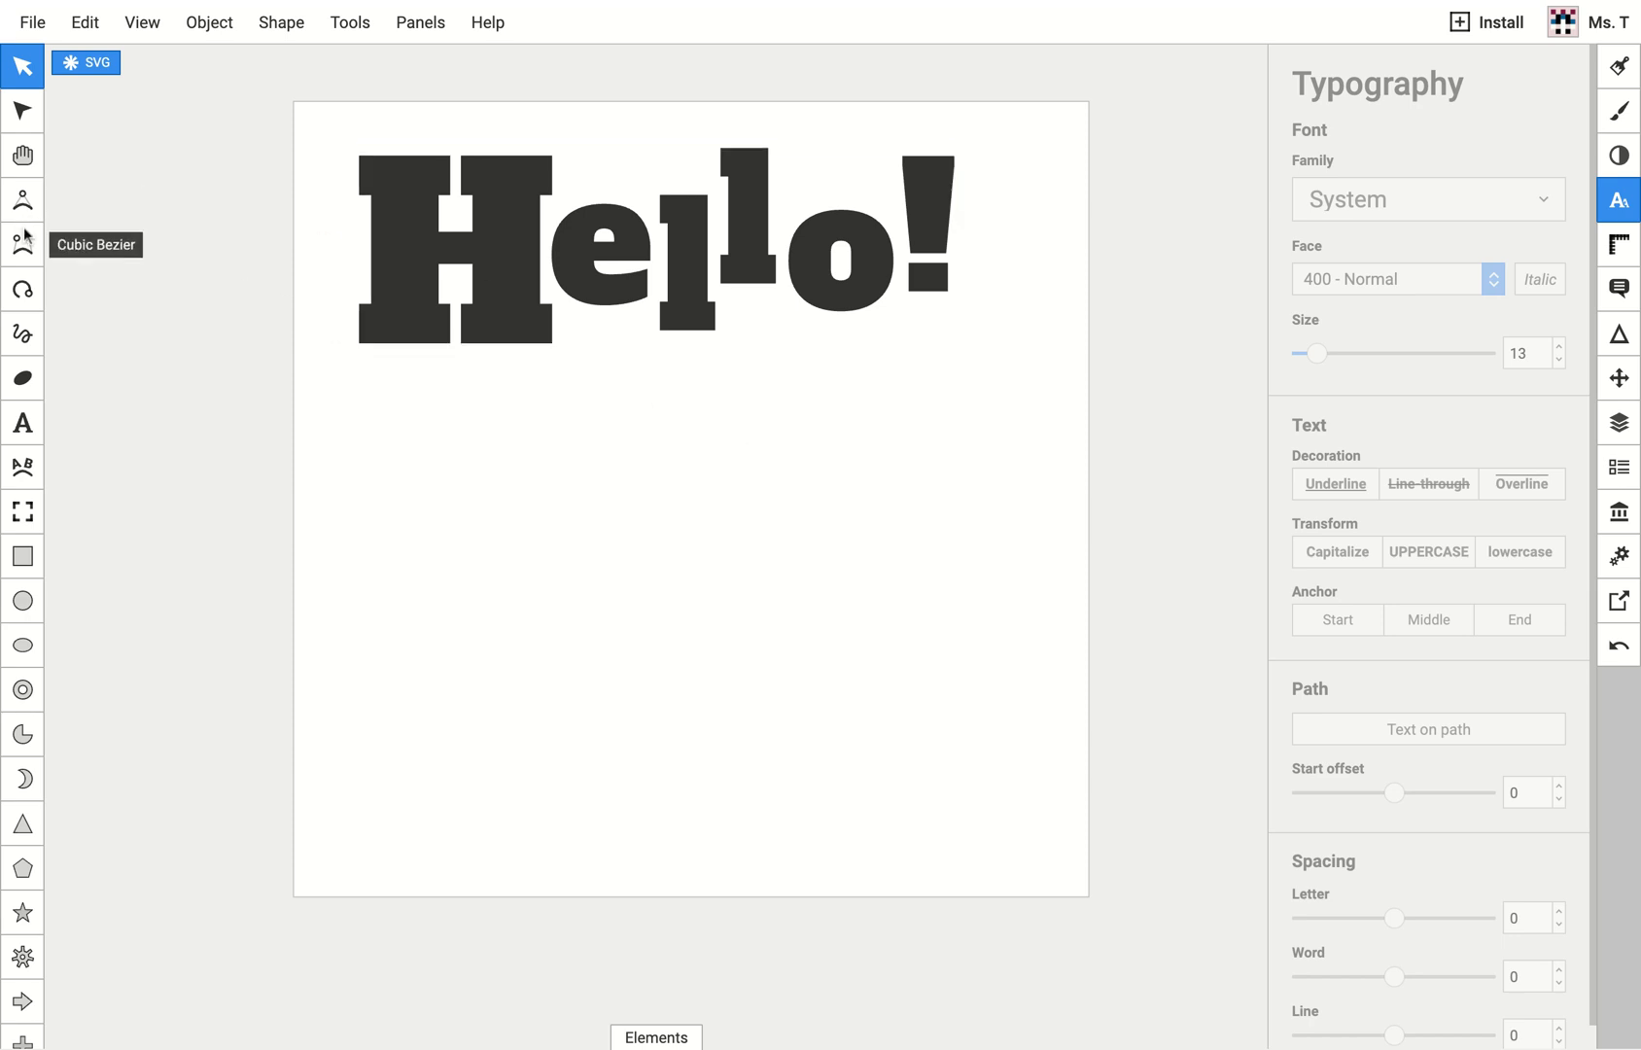
# Step: Add a new text object reading "Hello!" below the existing word
pyautogui.click(23, 434)
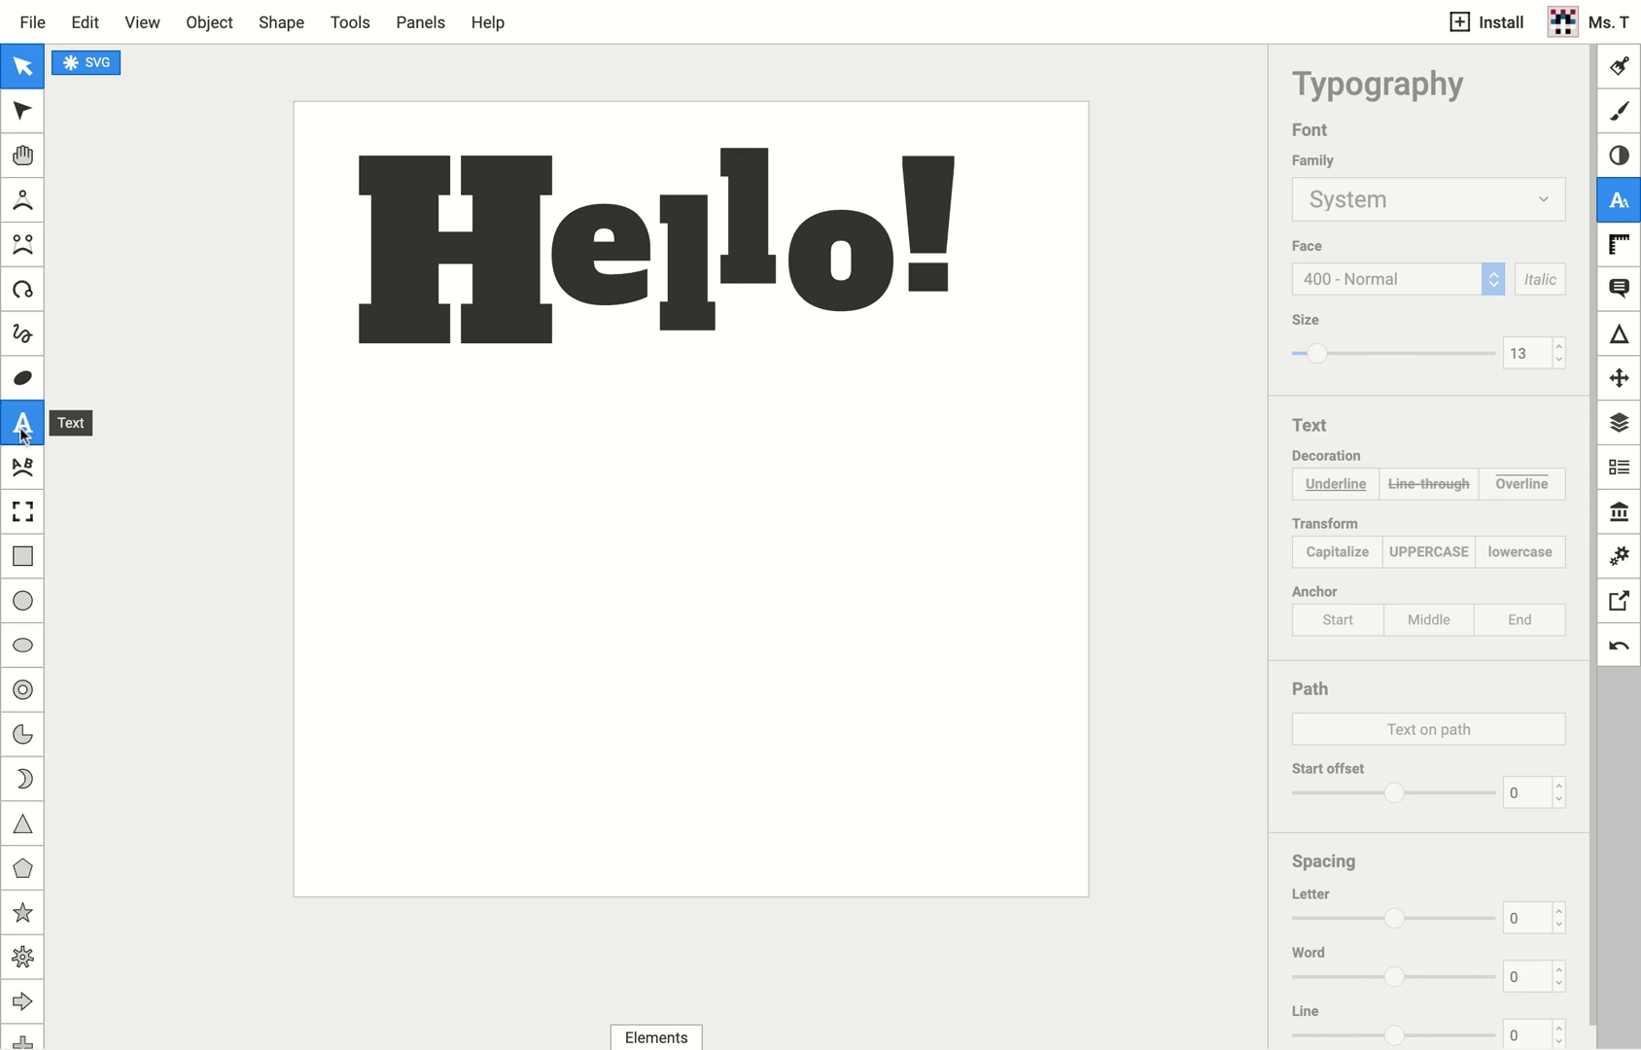
pyautogui.click(389, 483)
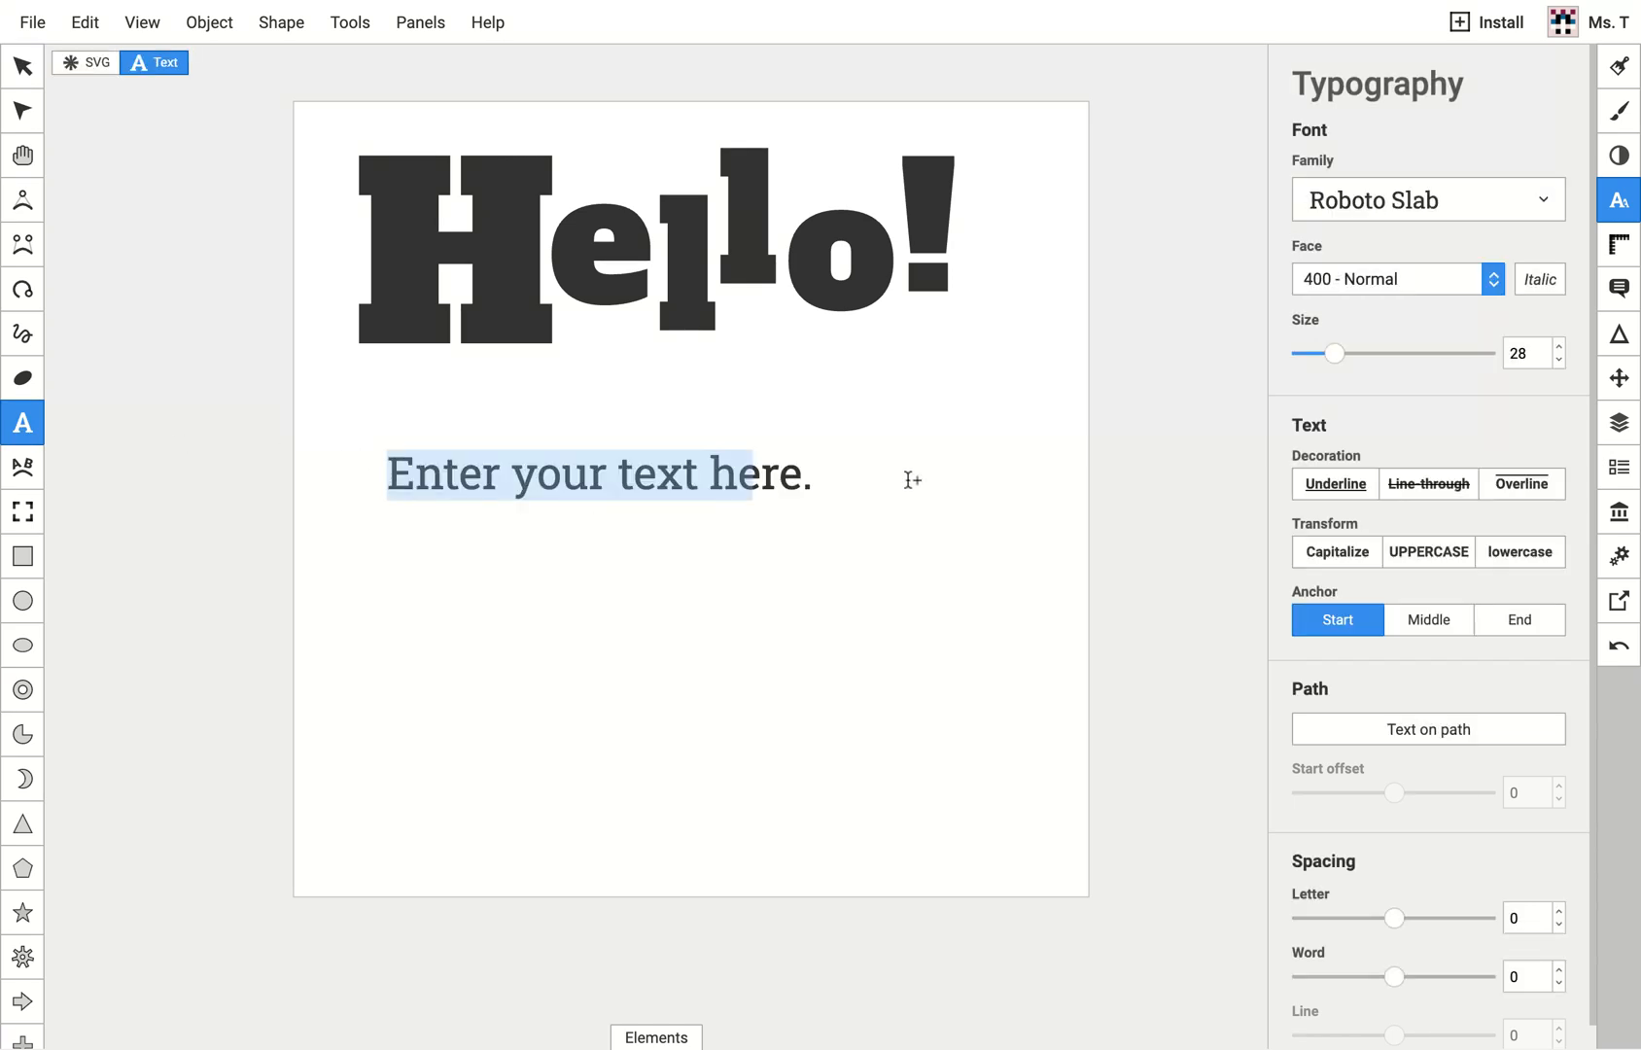
pyautogui.write('Hello!')
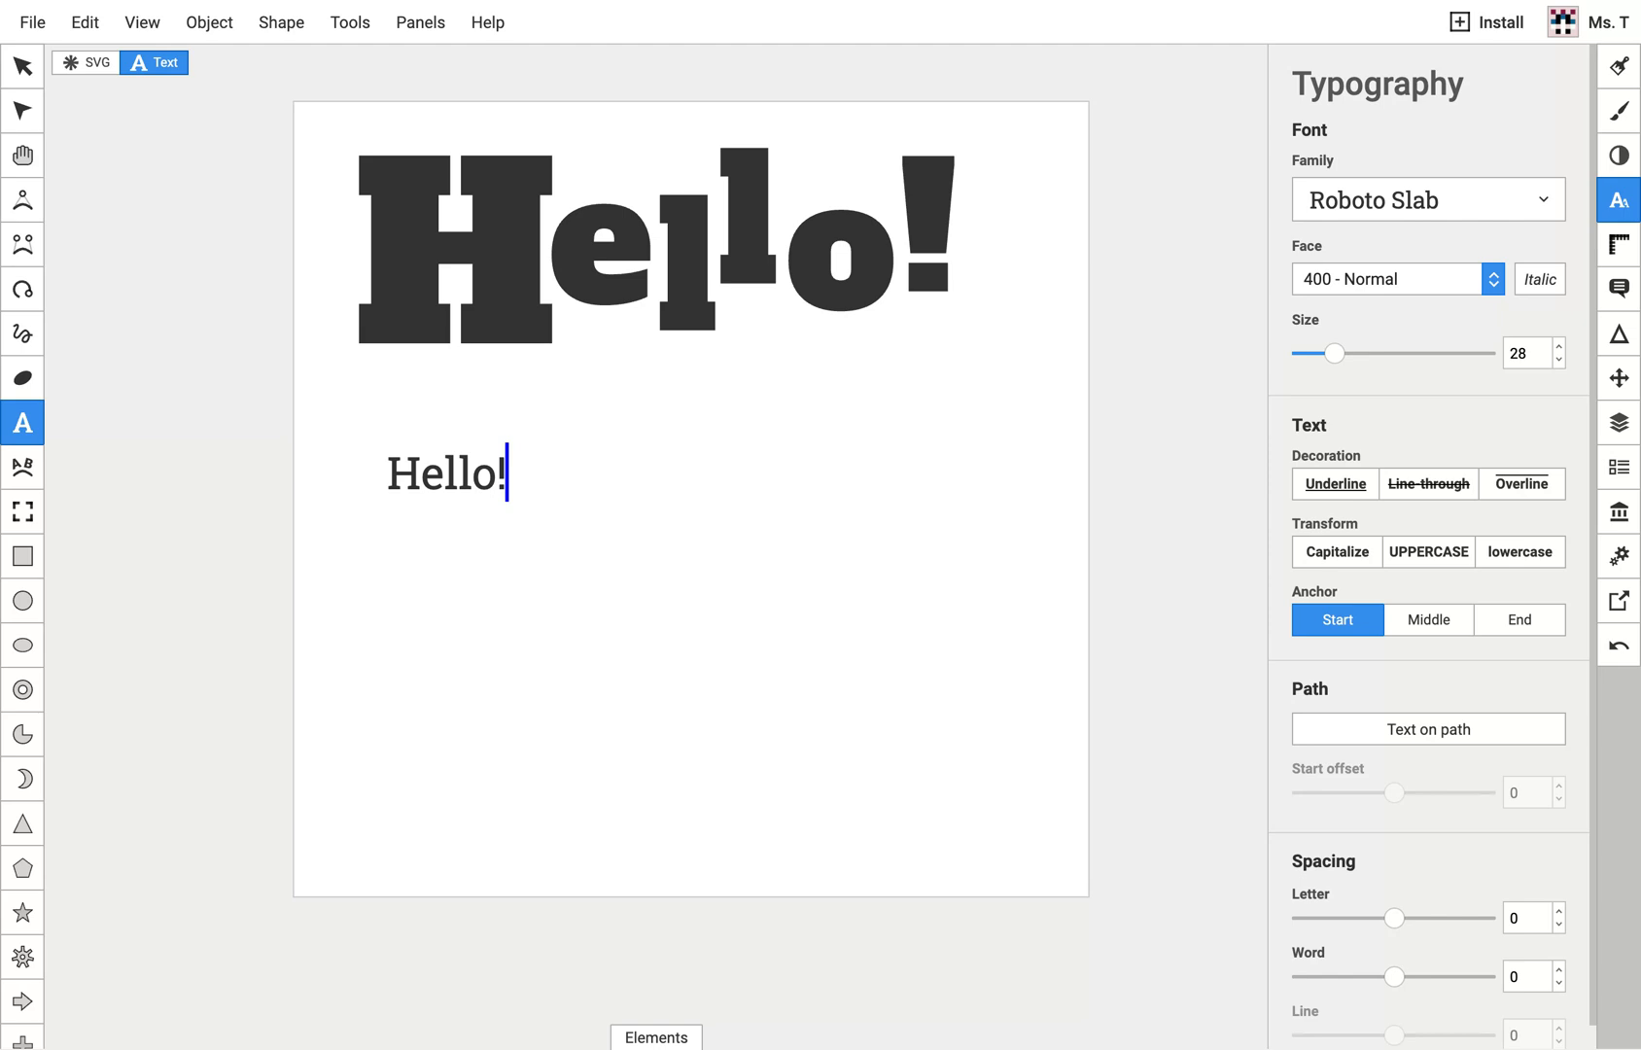
pyautogui.press('Escape')
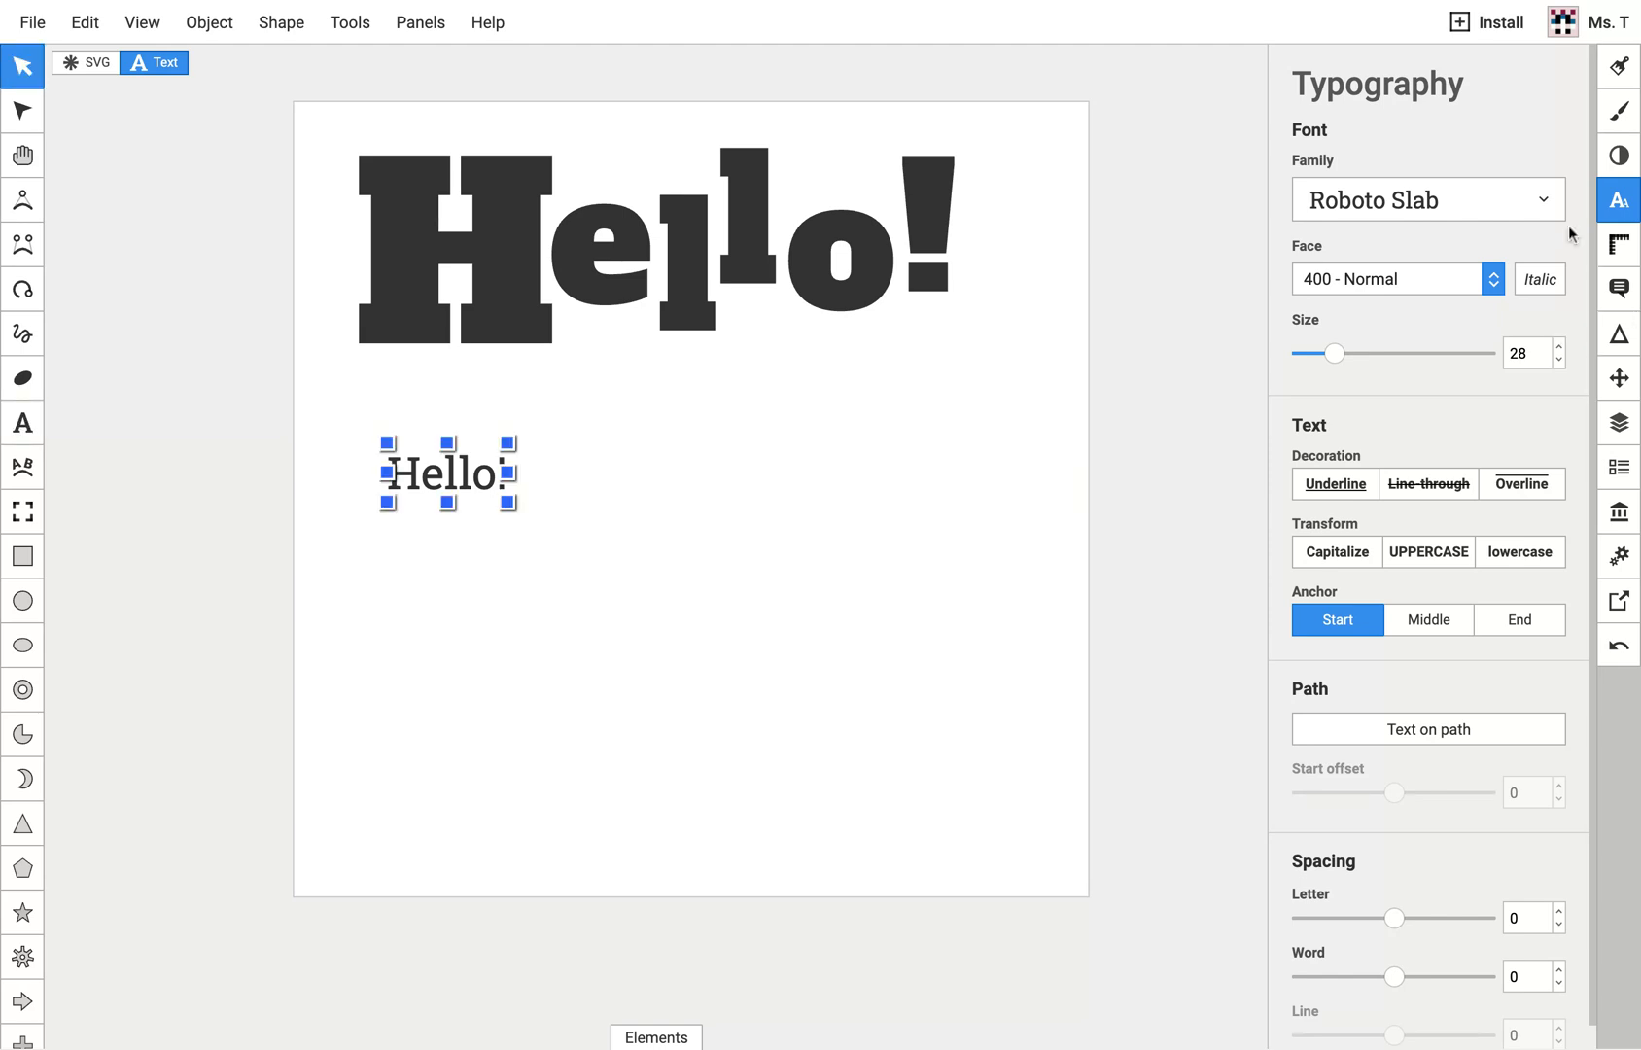
# Step: Set the new text's font family to Alfa Slab One
pyautogui.click(1545, 210)
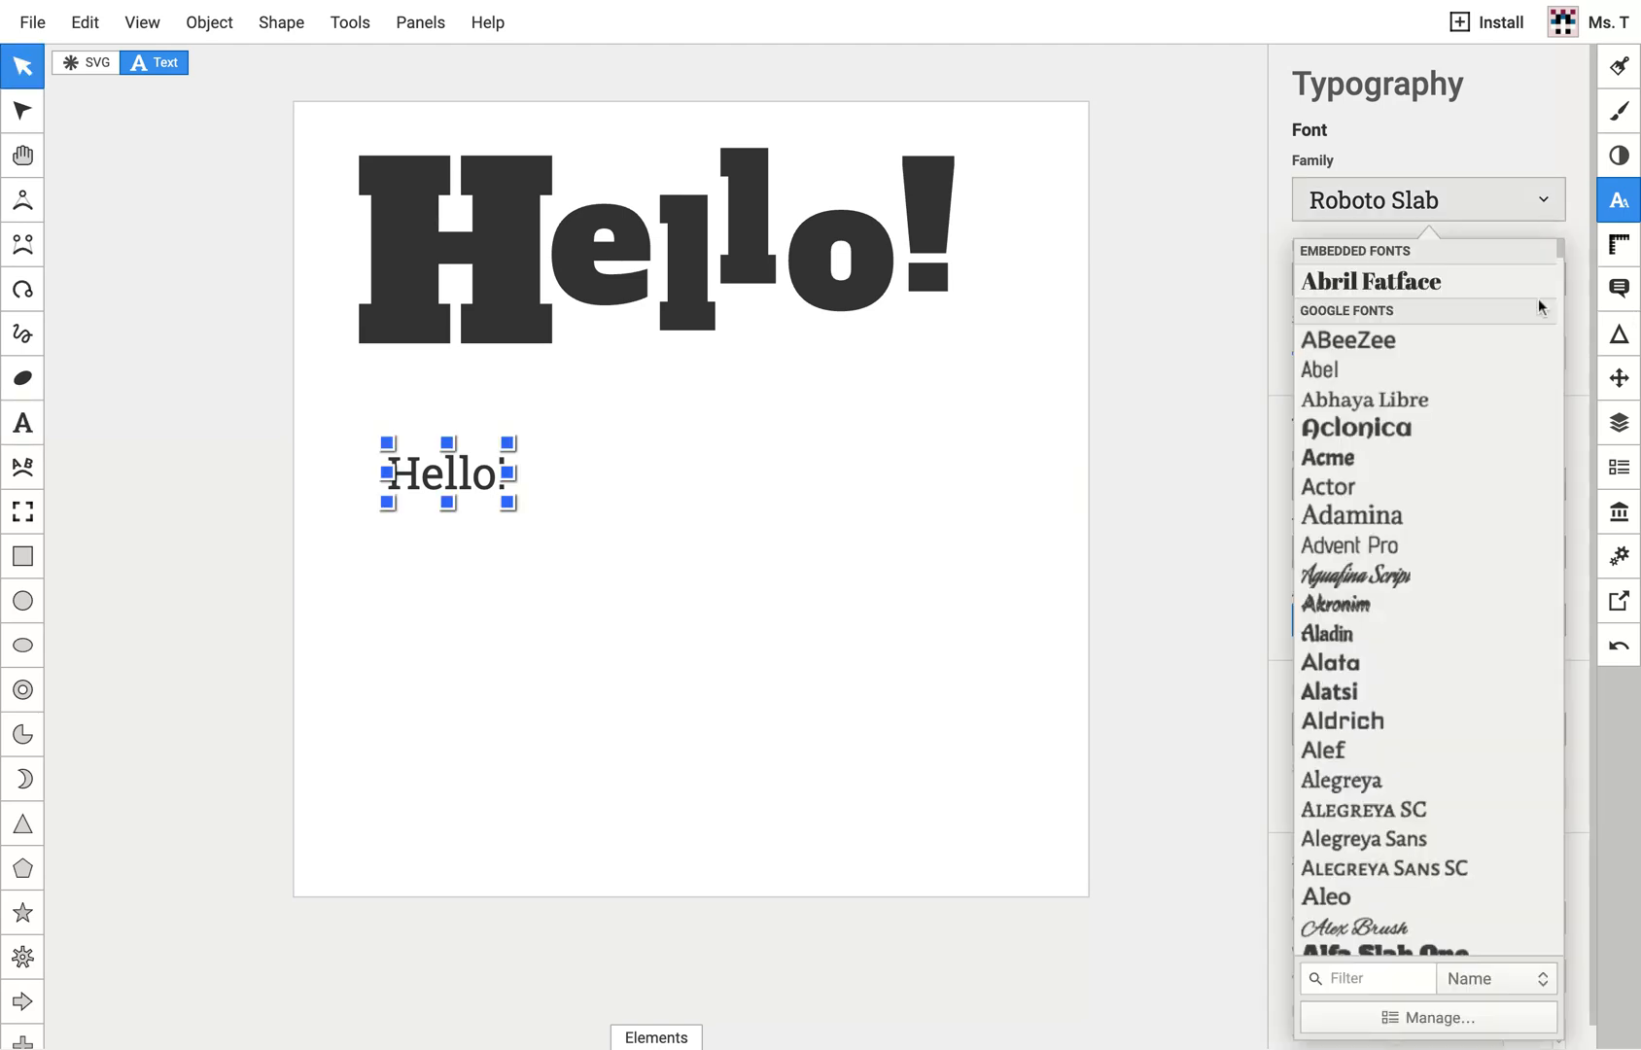
pyautogui.scroll(-3, 1499, 410)
pyautogui.scroll(-2, 1499, 410)
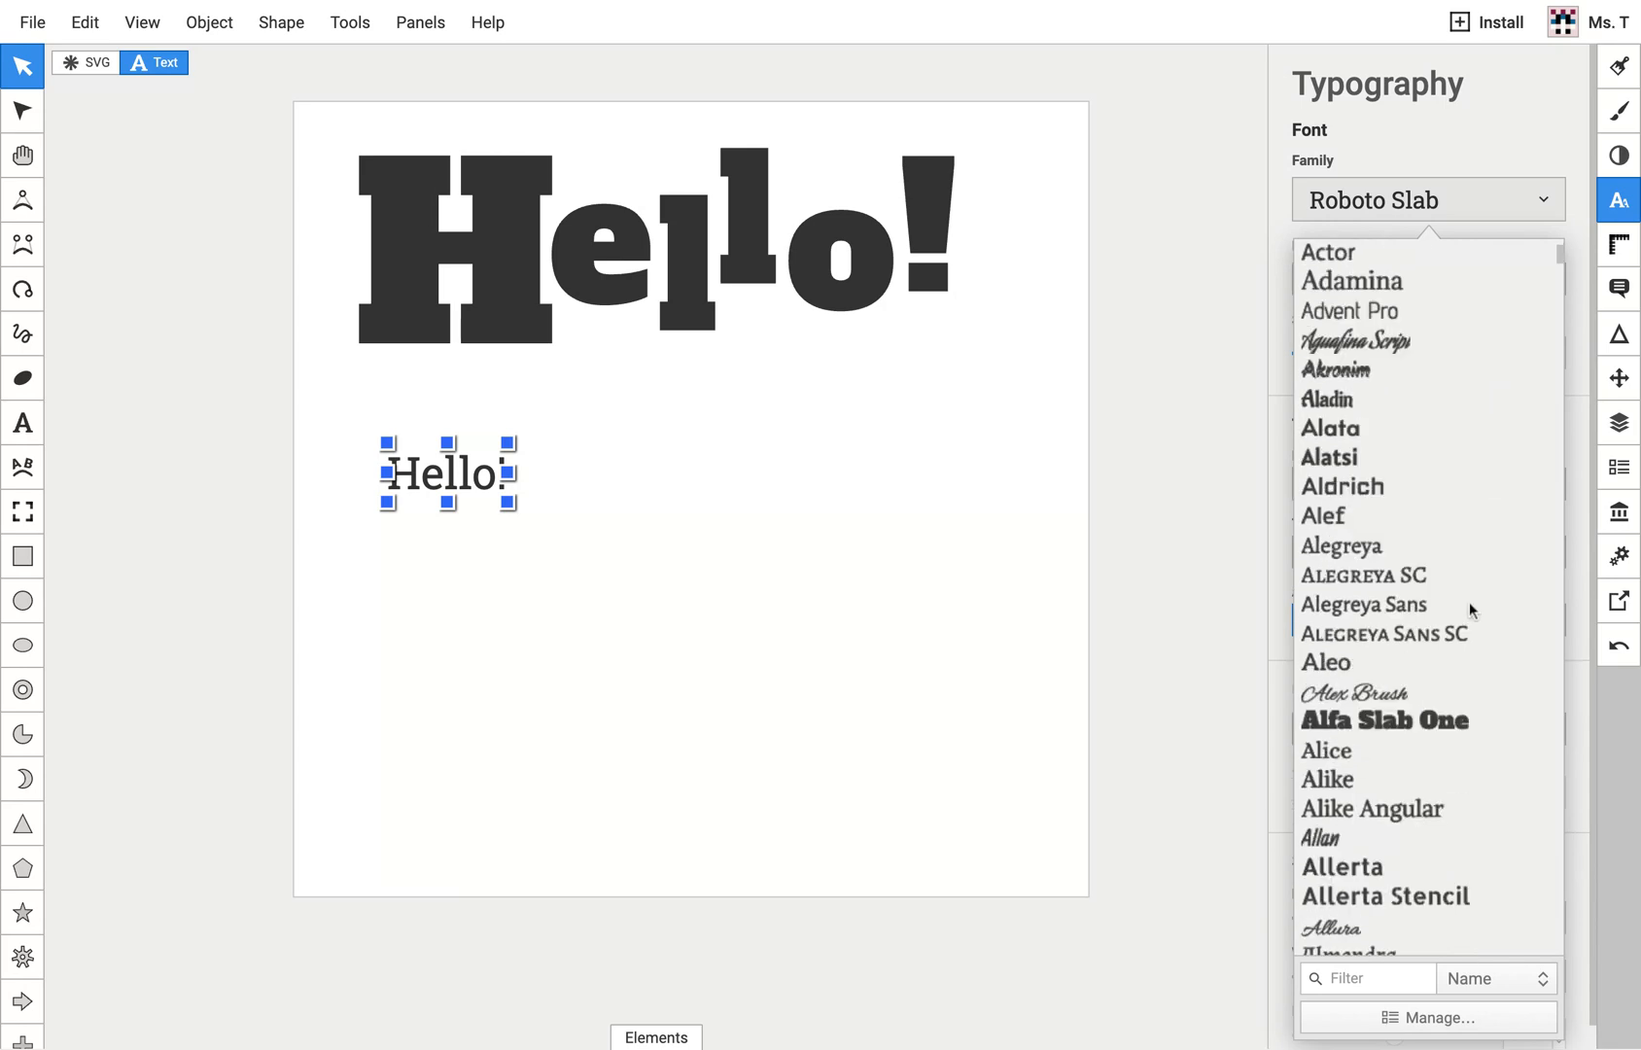
pyautogui.click(1418, 721)
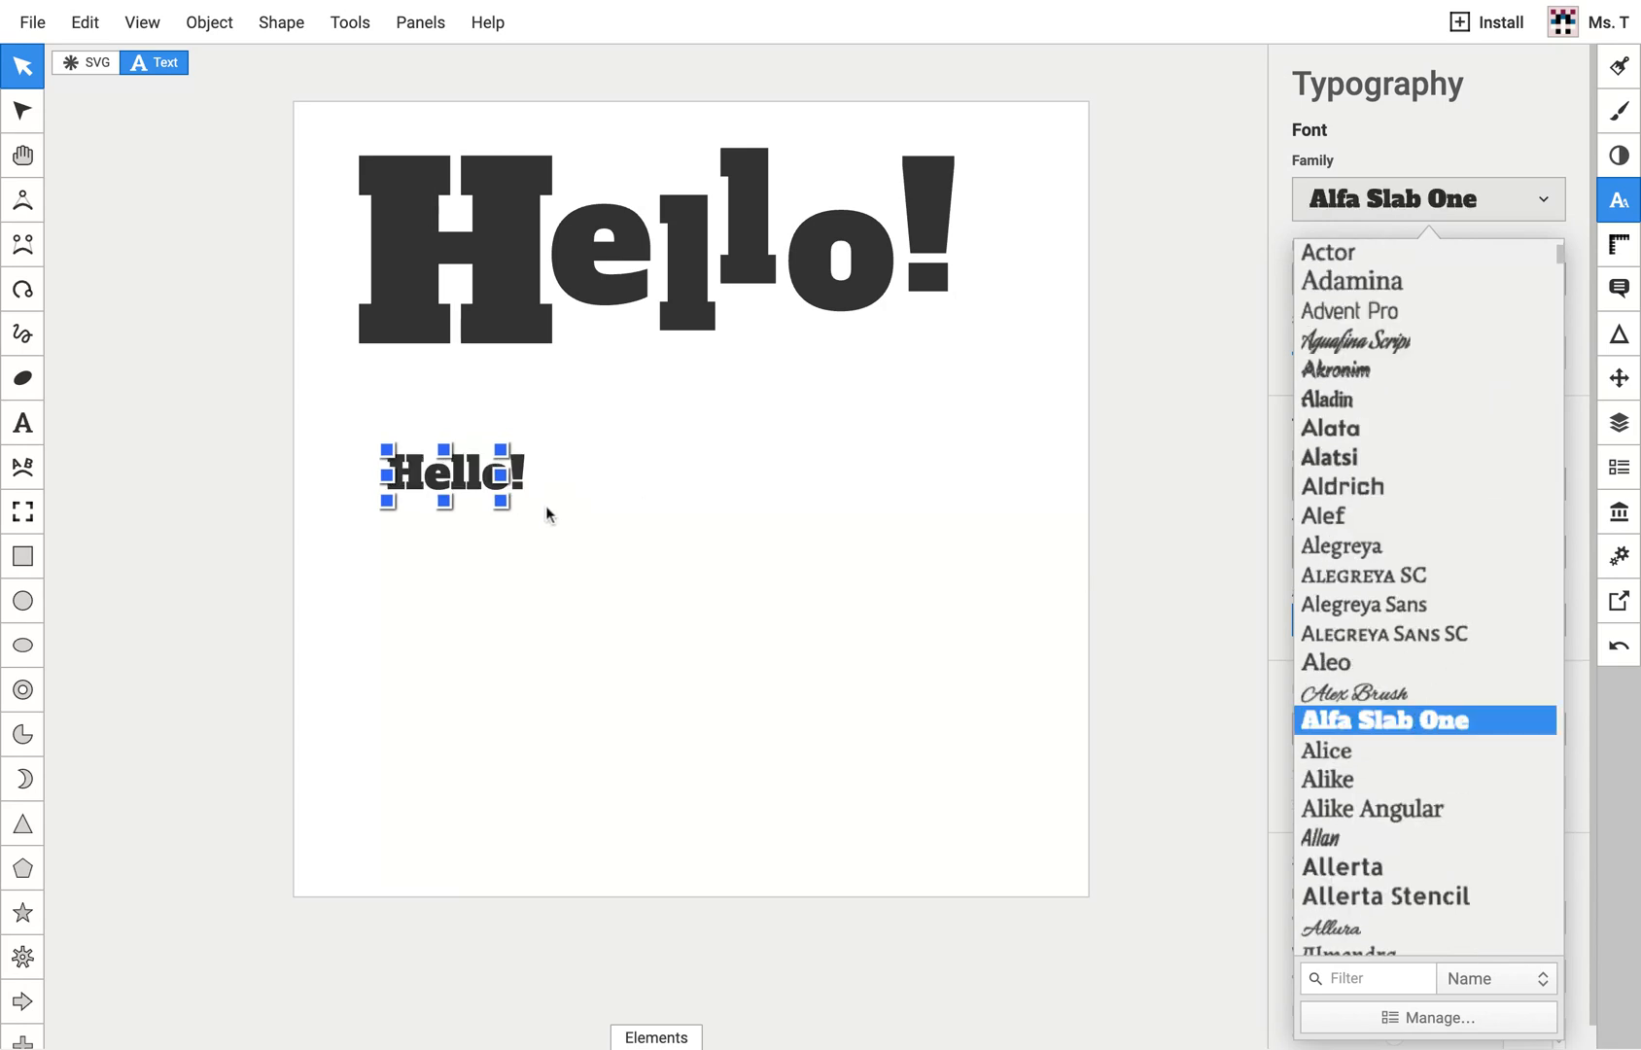
pyautogui.click(505, 512)
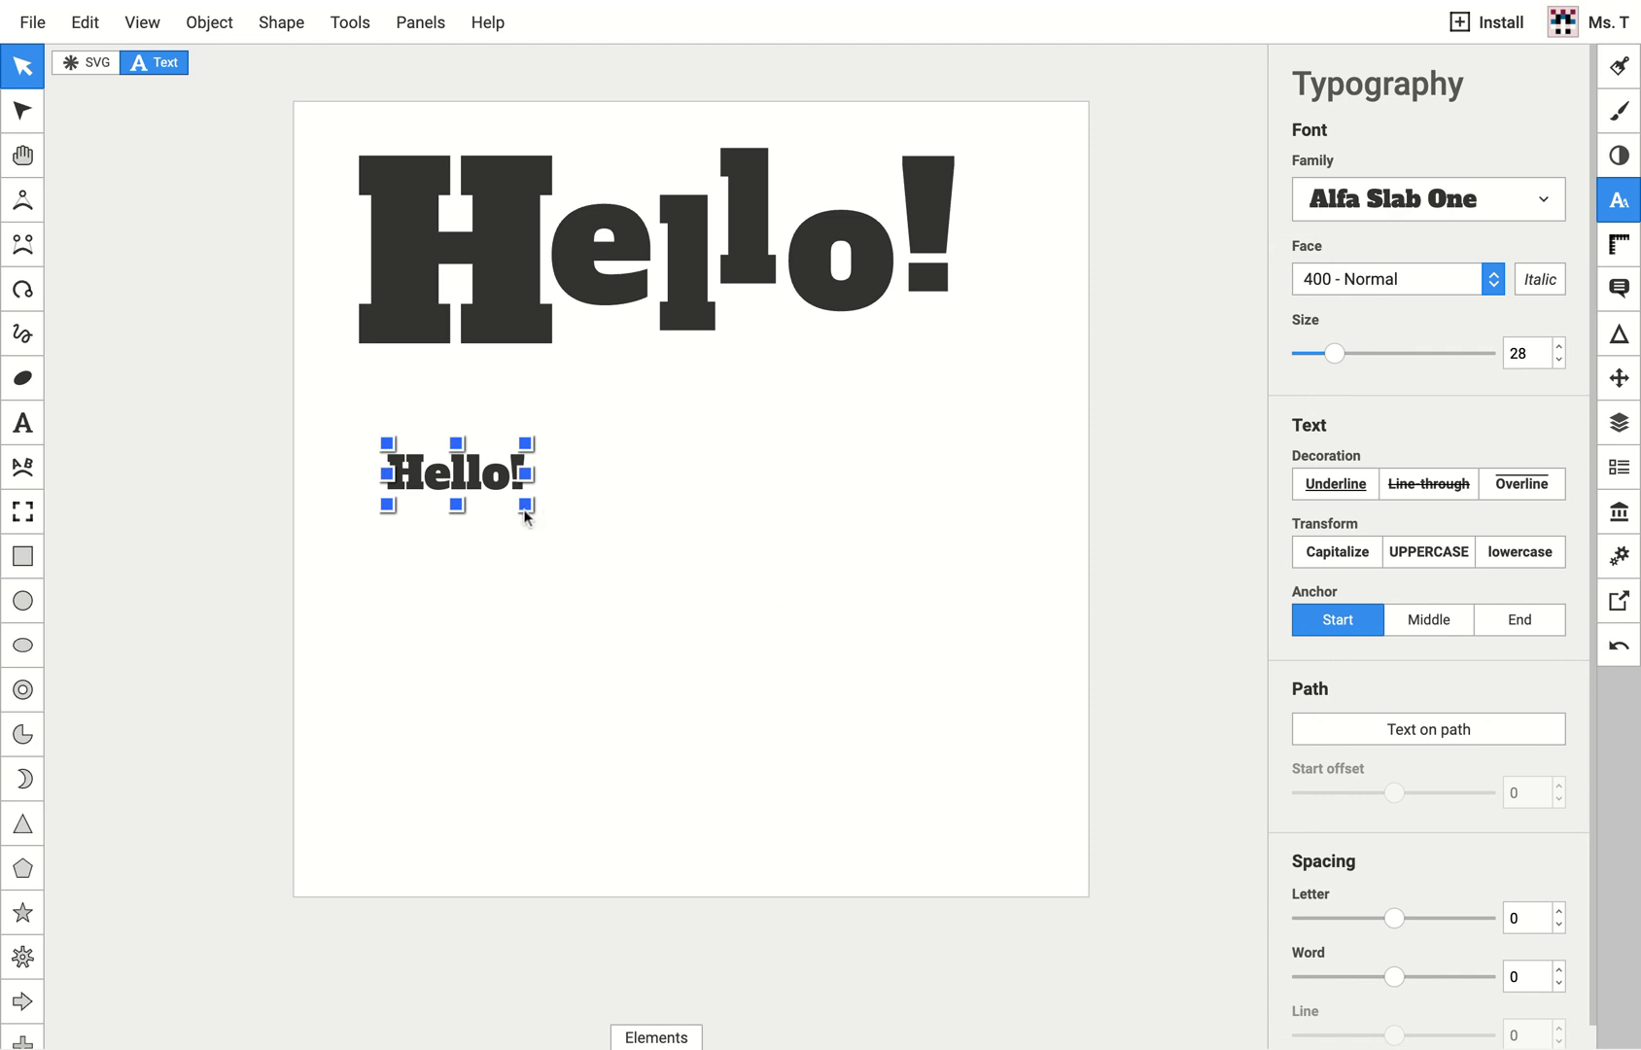
# Step: Enlarge the new text to size 124 and move it slightly down, clear of the upper word
pyautogui.moveTo(526, 506); pyautogui.dragTo(827, 638)
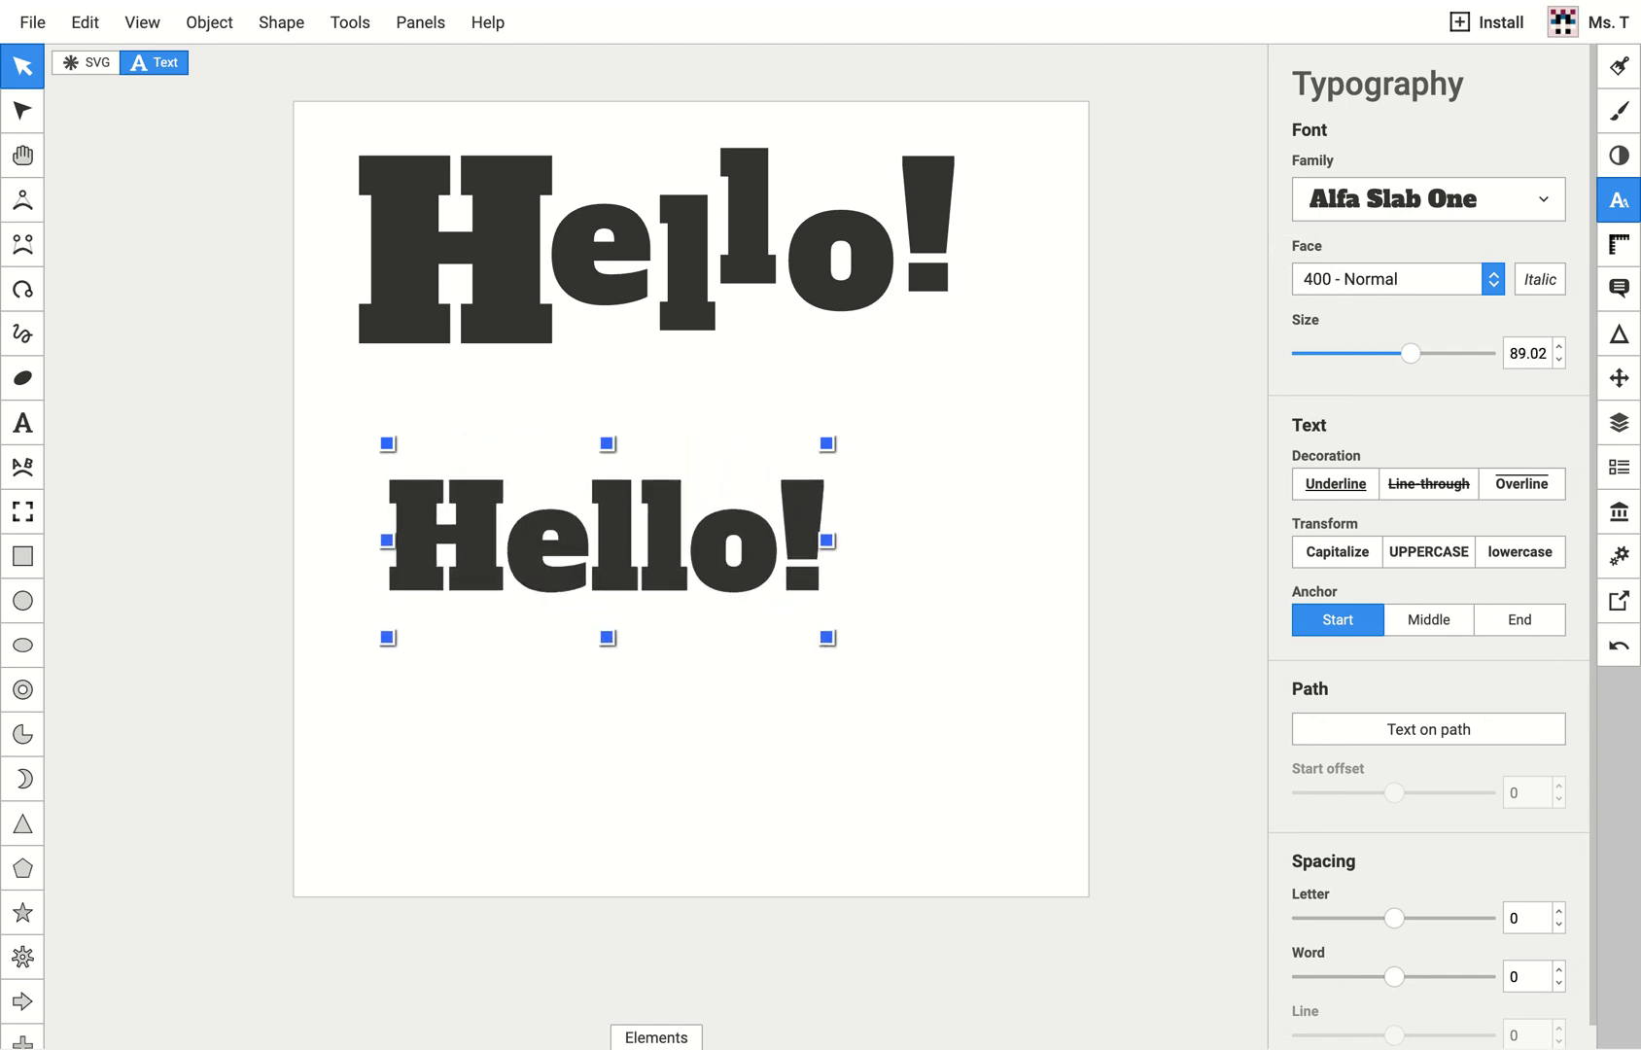
pyautogui.moveTo(1411, 353); pyautogui.dragTo(1454, 353)
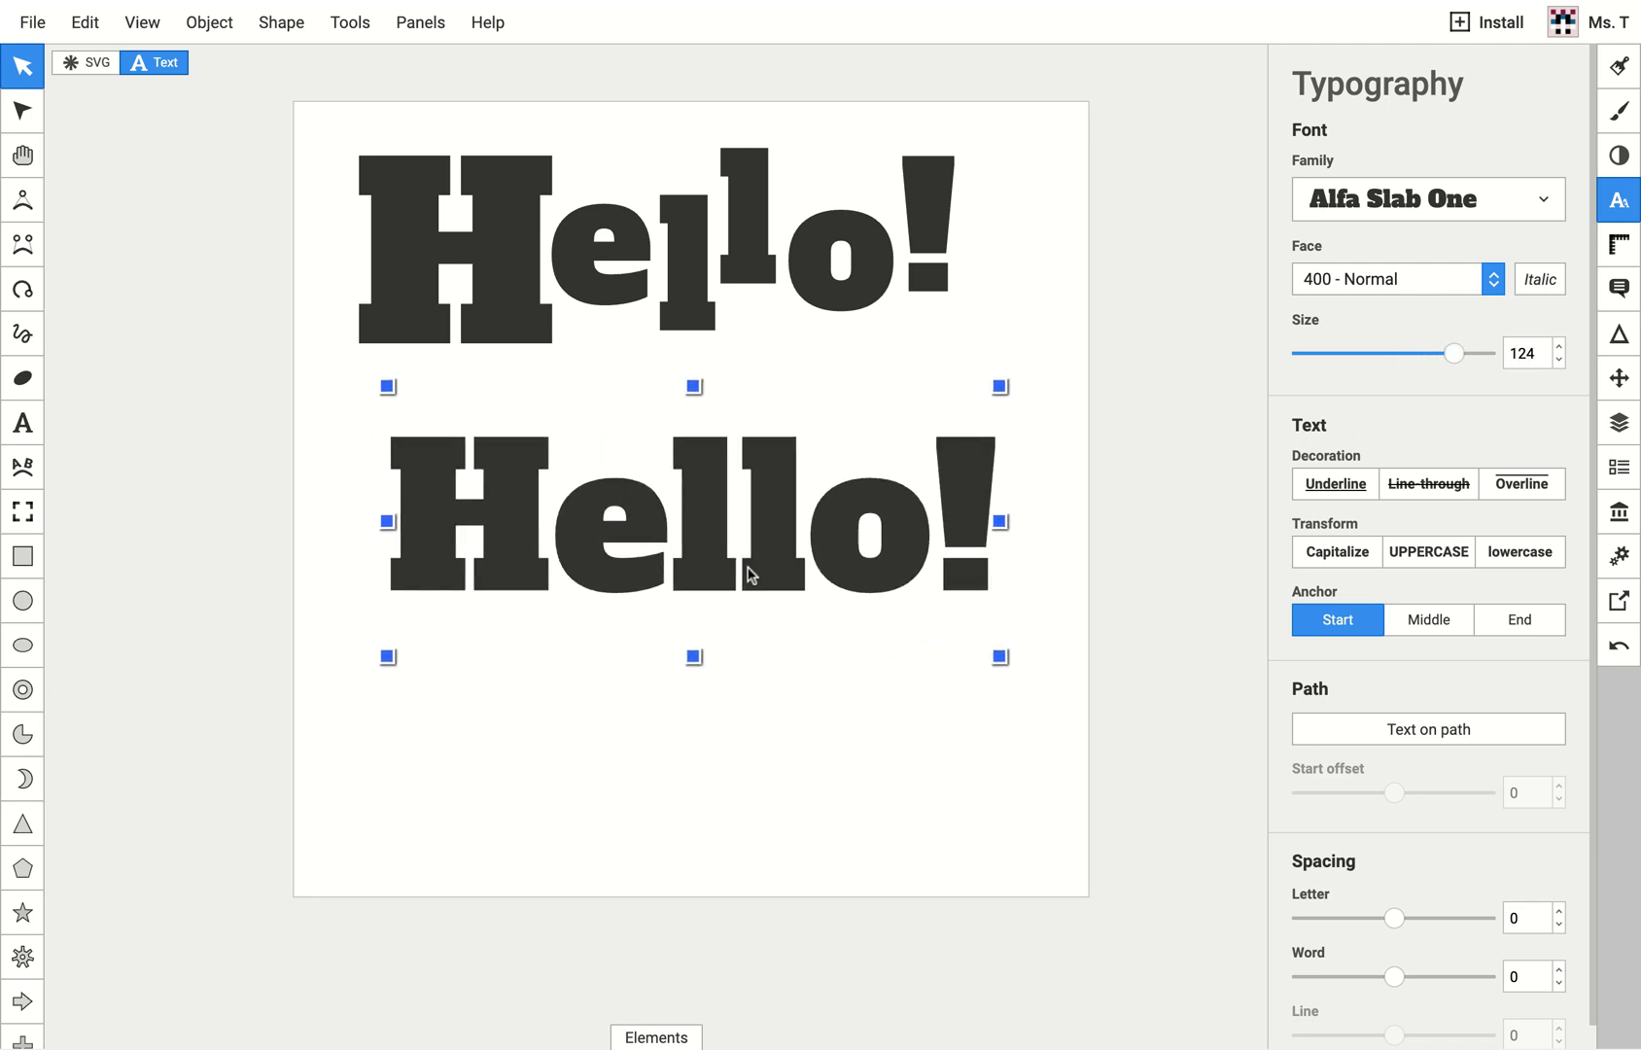
pyautogui.moveTo(725, 563); pyautogui.dragTo(725, 597)
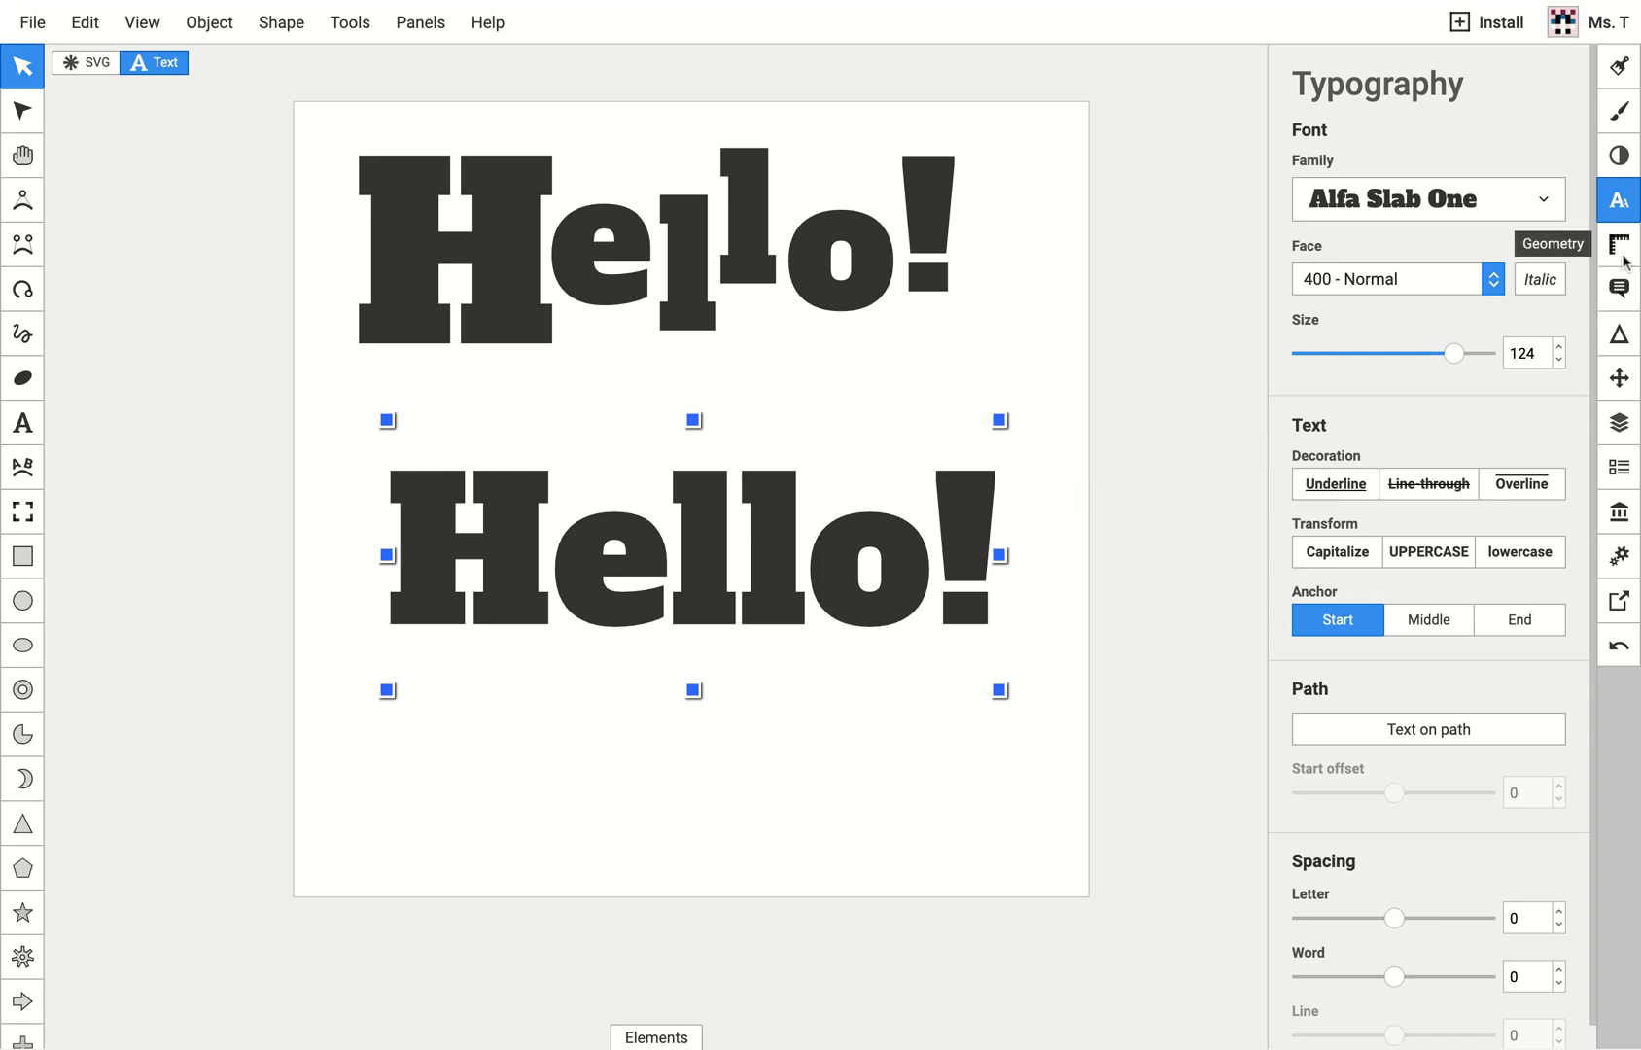
# Step: Convert the lower "Hello!" text from a shape to a path and open its nodes for editing
pyautogui.click(1619, 335)
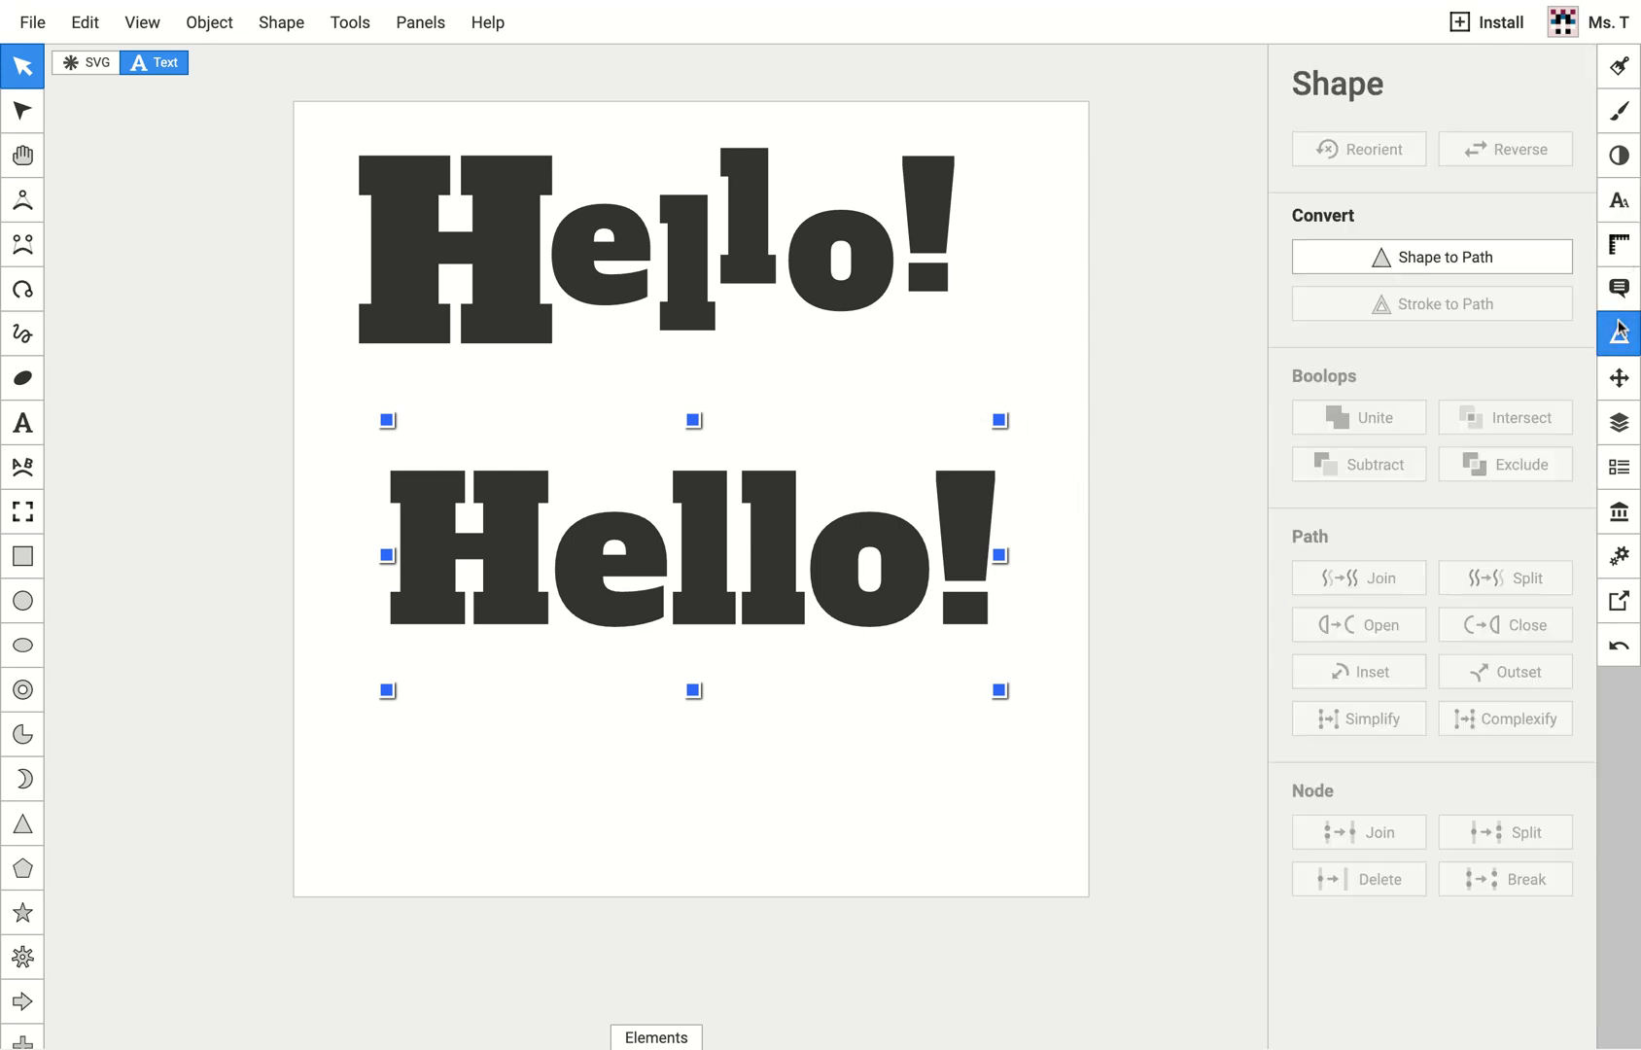
pyautogui.click(1436, 254)
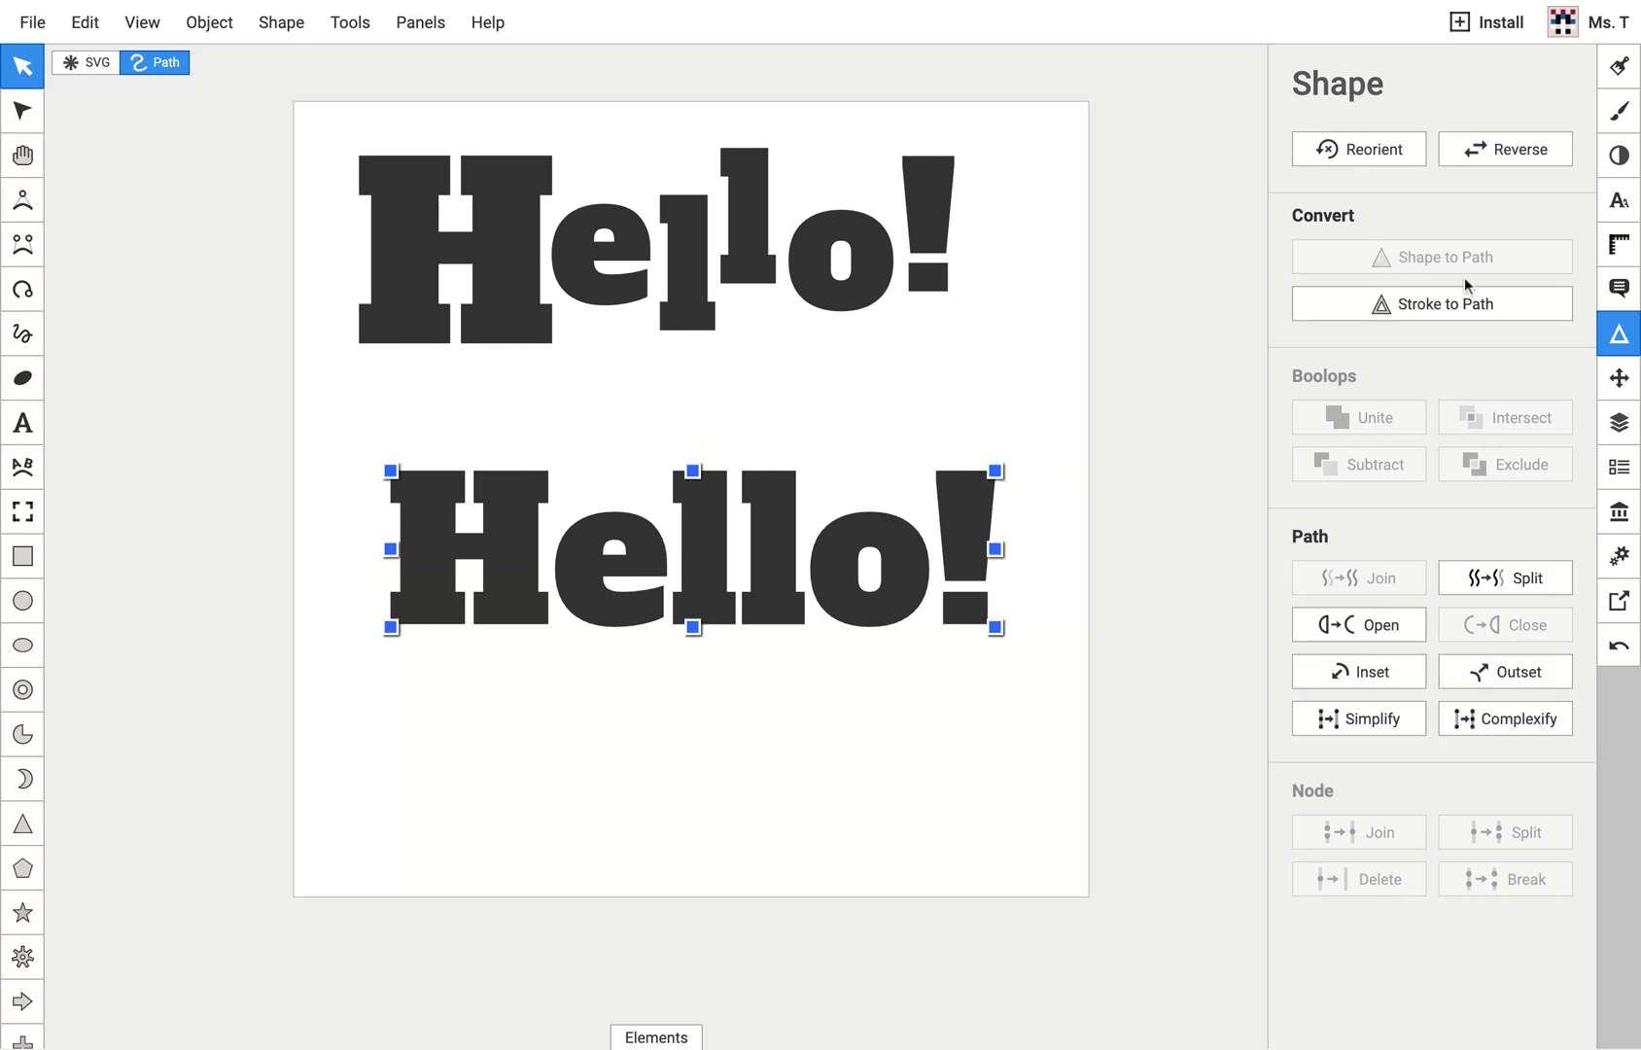
pyautogui.click(952, 484)
pyautogui.click(900, 442)
pyautogui.click(939, 496)
pyautogui.doubleClick(938, 495)
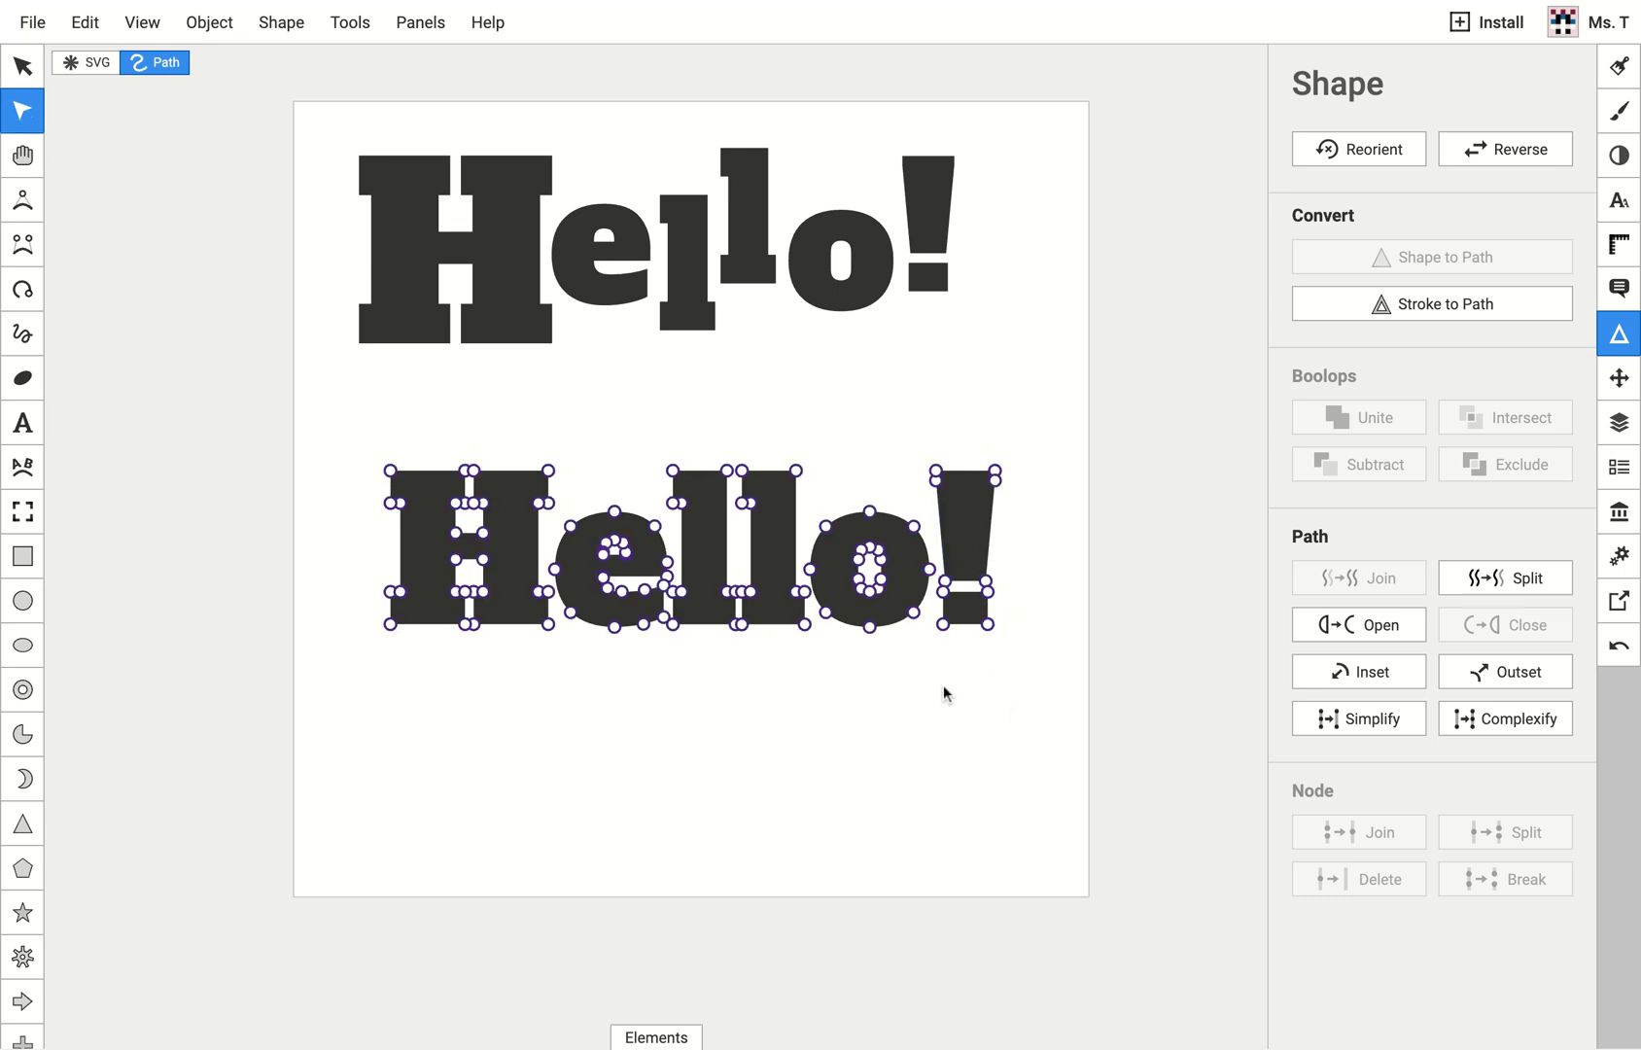
# Step: Pull the node near the exclamation mark's upper-right corner down and outward so its right side bulges
pyautogui.moveTo(994, 481); pyautogui.dragTo(1008, 530)
pyautogui.doubleClick(1029, 528)
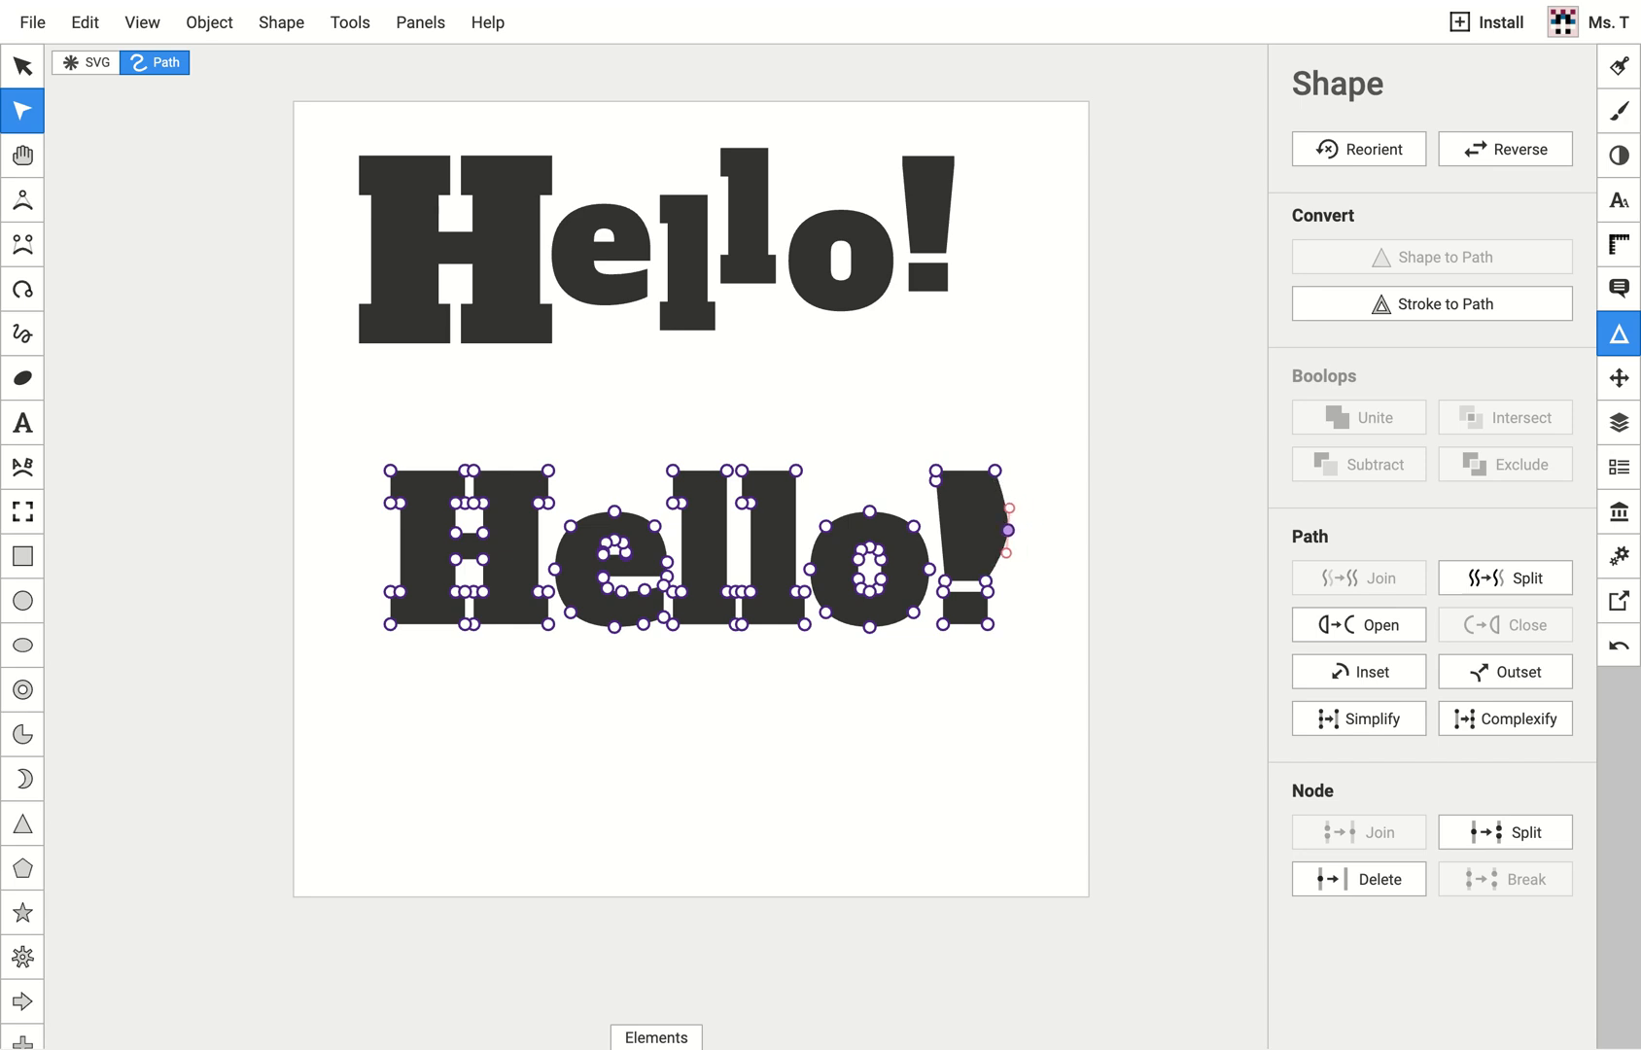
pyautogui.click(1042, 599)
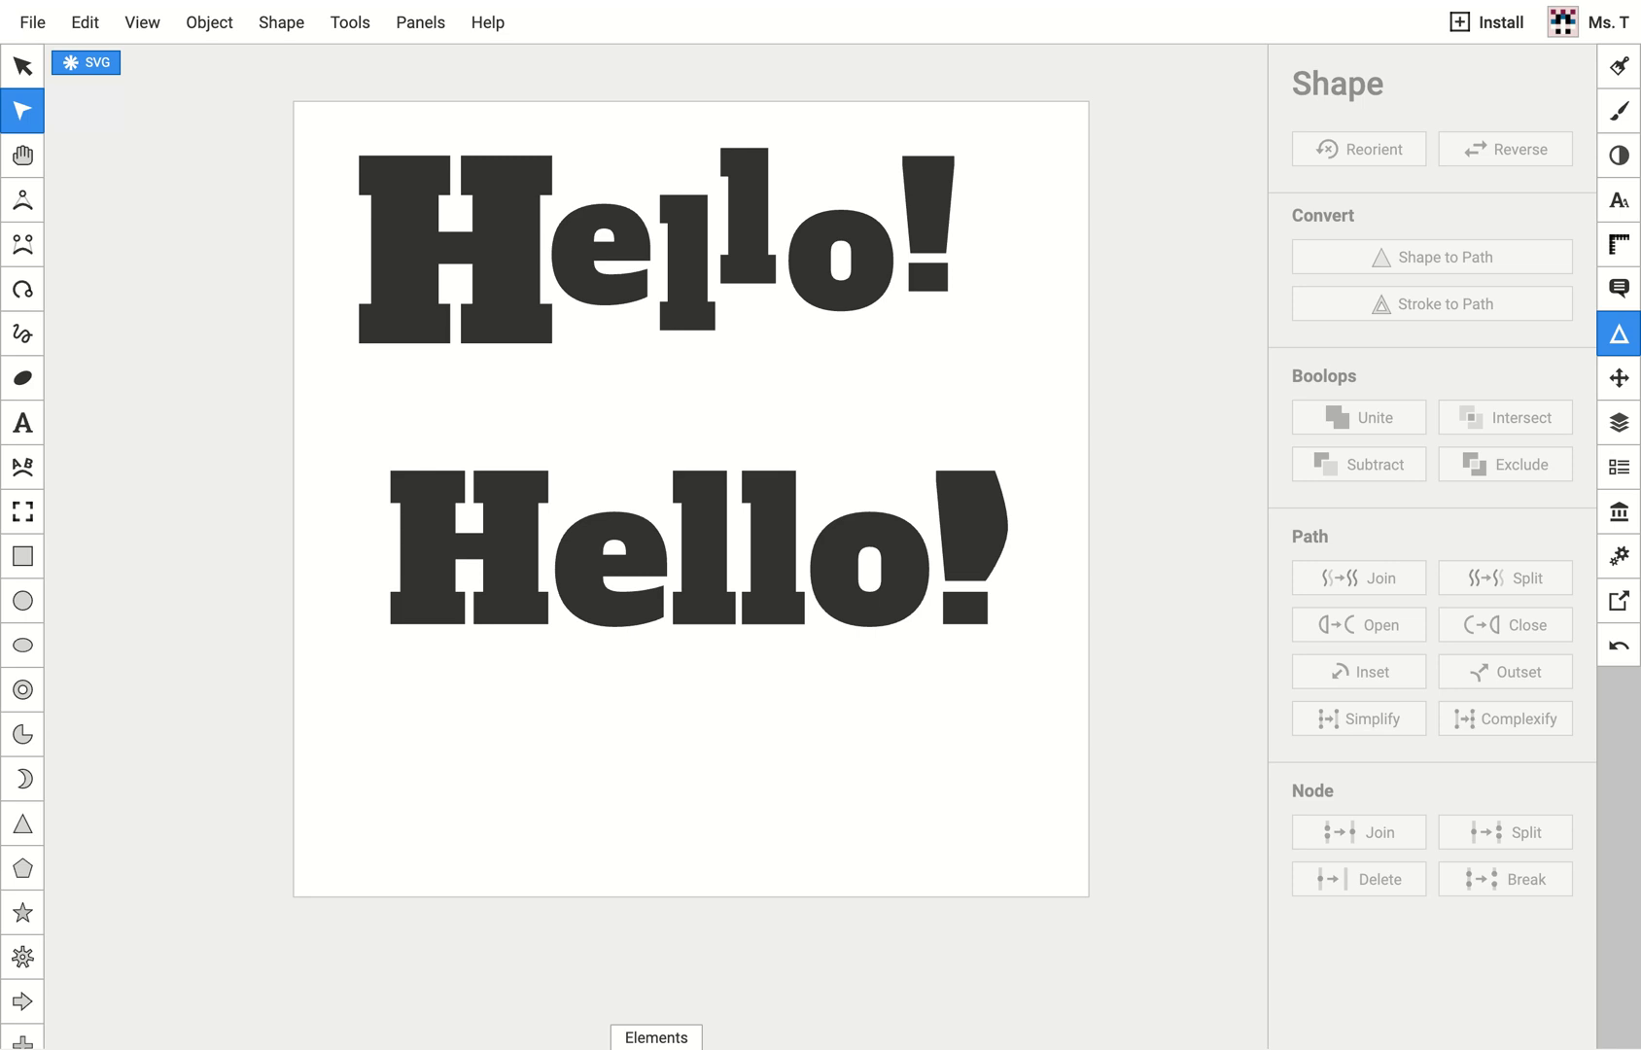
# Step: Insert nodes on the exclamation mark's right edge with the Cubic Bezier tool and move them into a notched, wavy outline
pyautogui.click(993, 552)
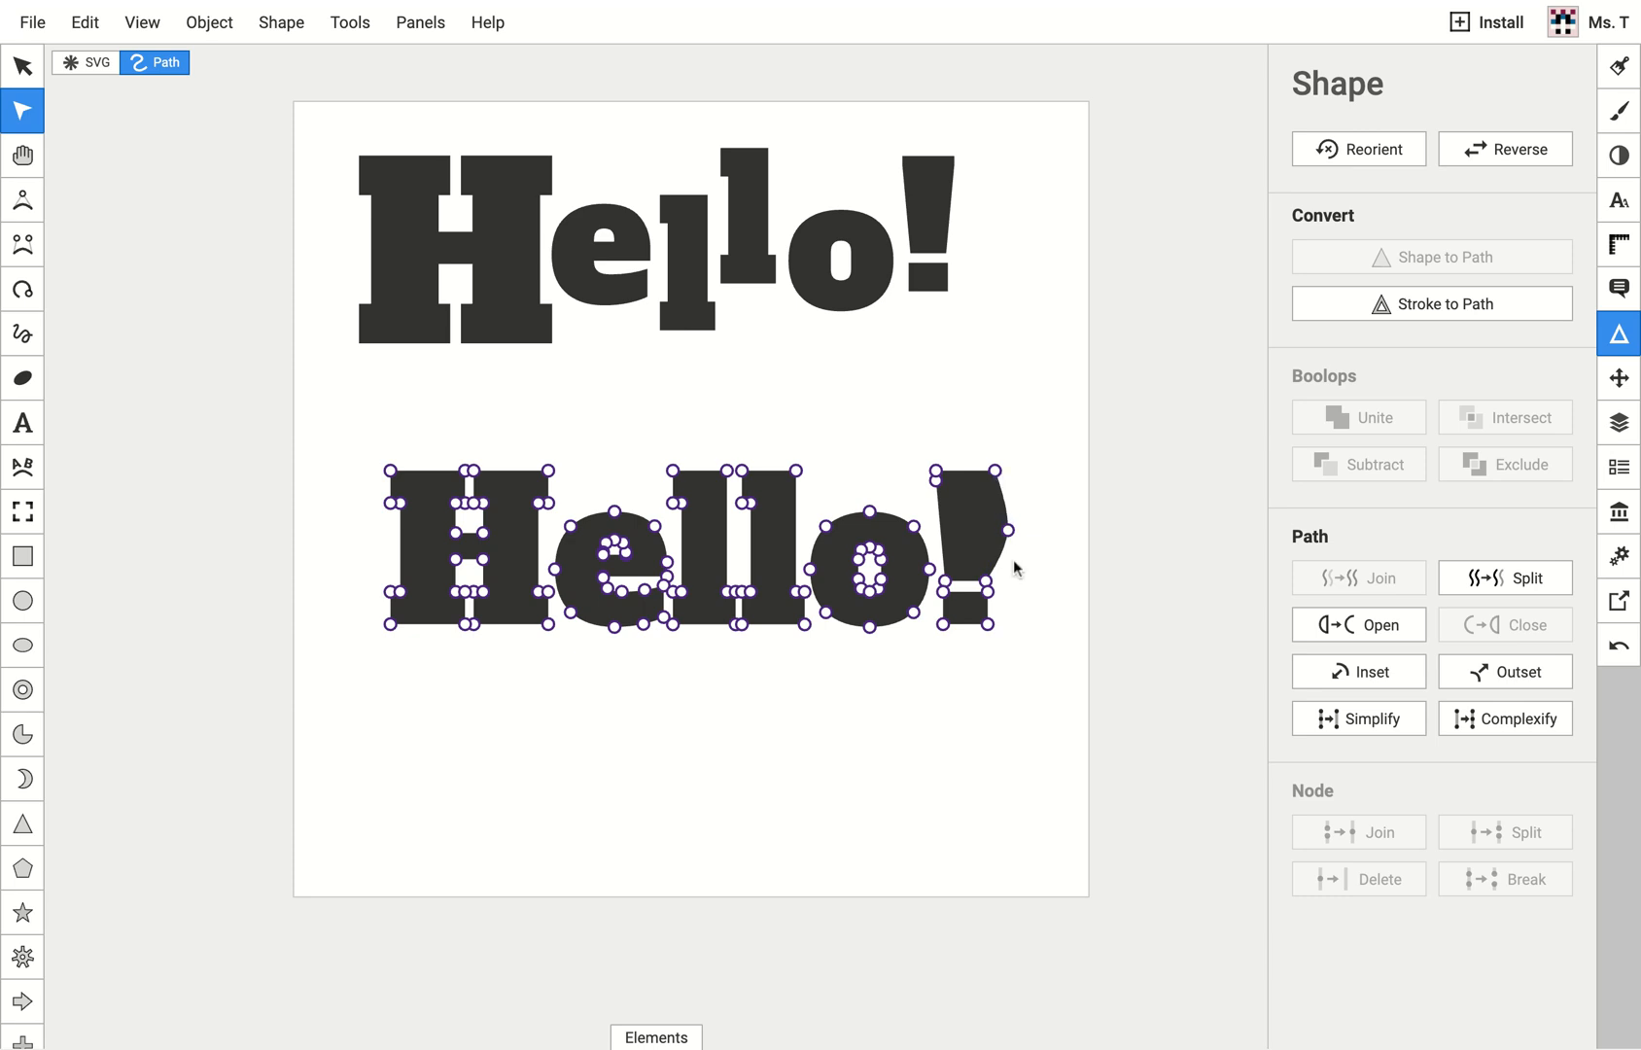
pyautogui.click(22, 244)
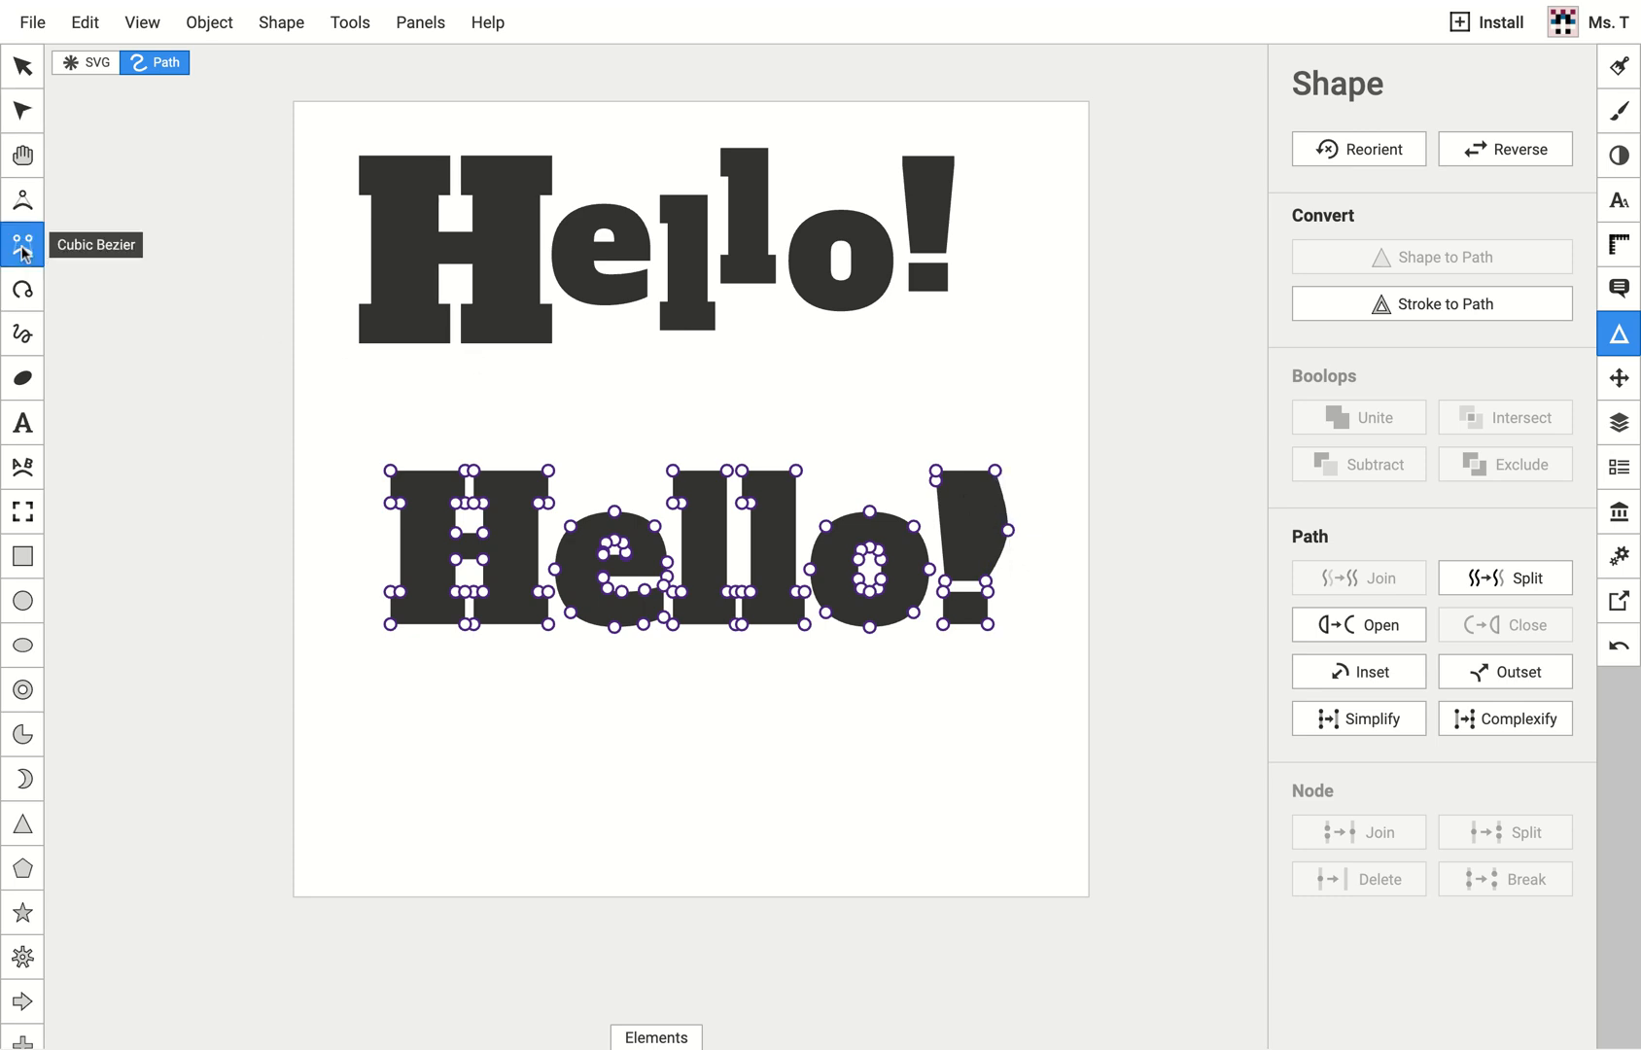
pyautogui.click(1002, 493)
pyautogui.moveTo(1003, 493); pyautogui.dragTo(1035, 483)
pyautogui.click(1009, 505)
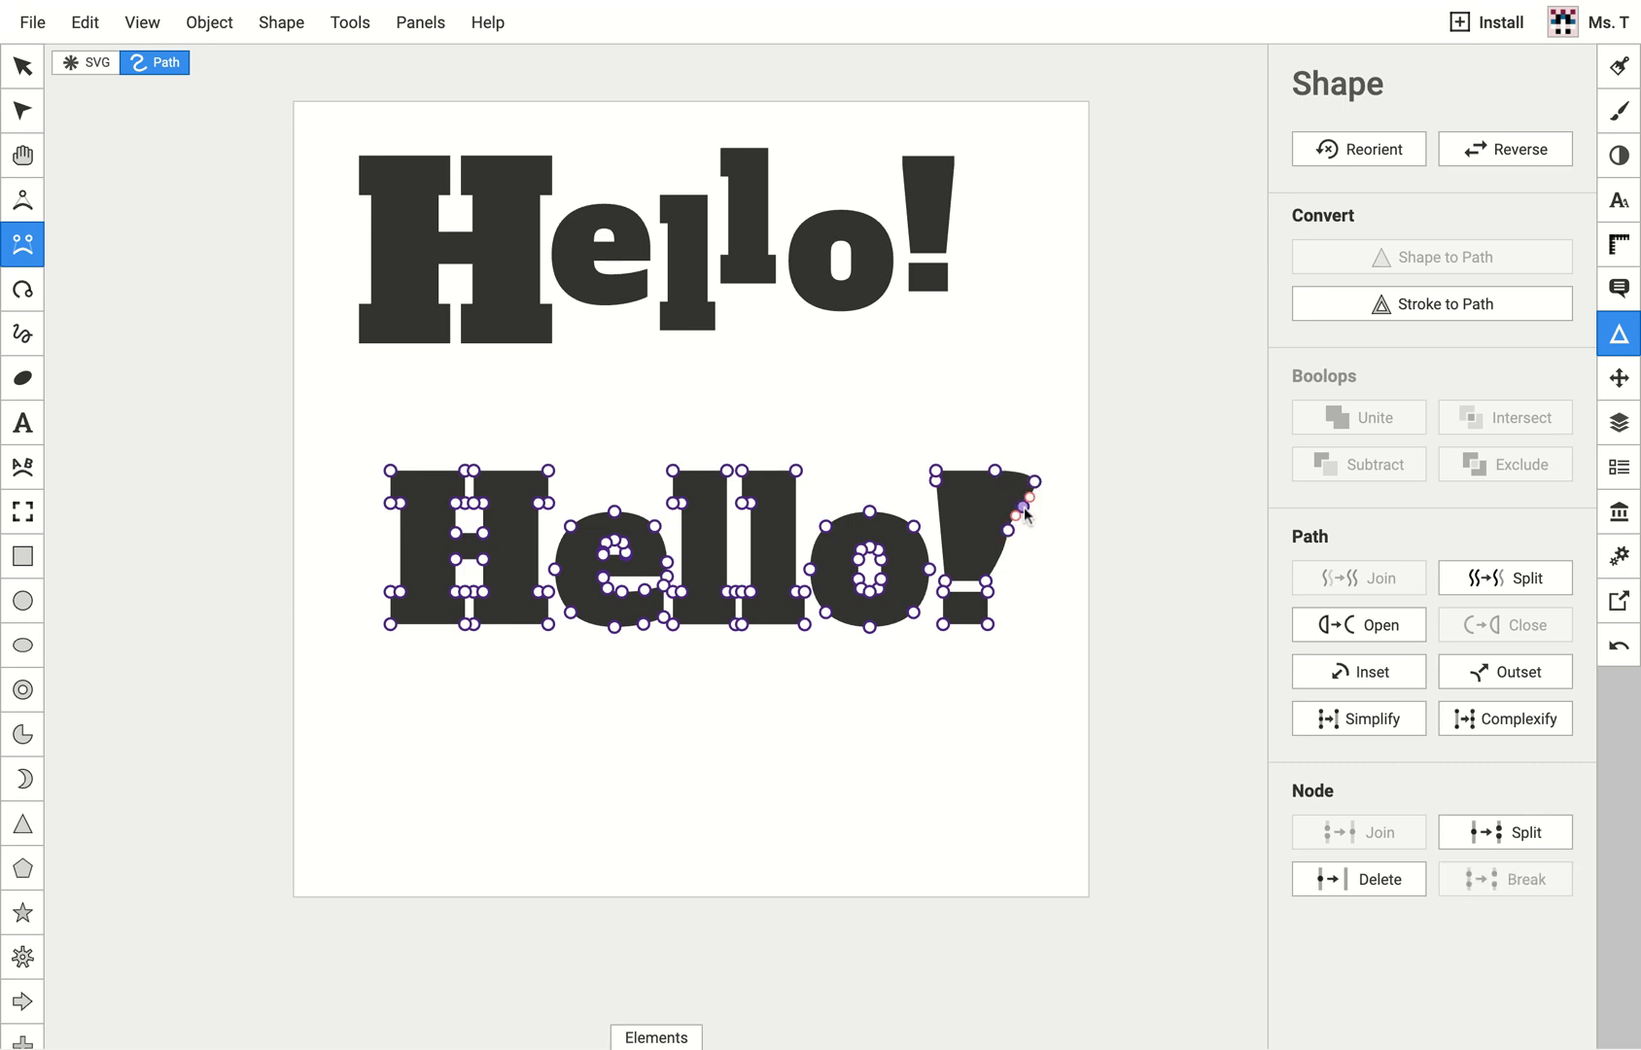
pyautogui.moveTo(1008, 507); pyautogui.dragTo(1028, 525)
pyautogui.press('v')
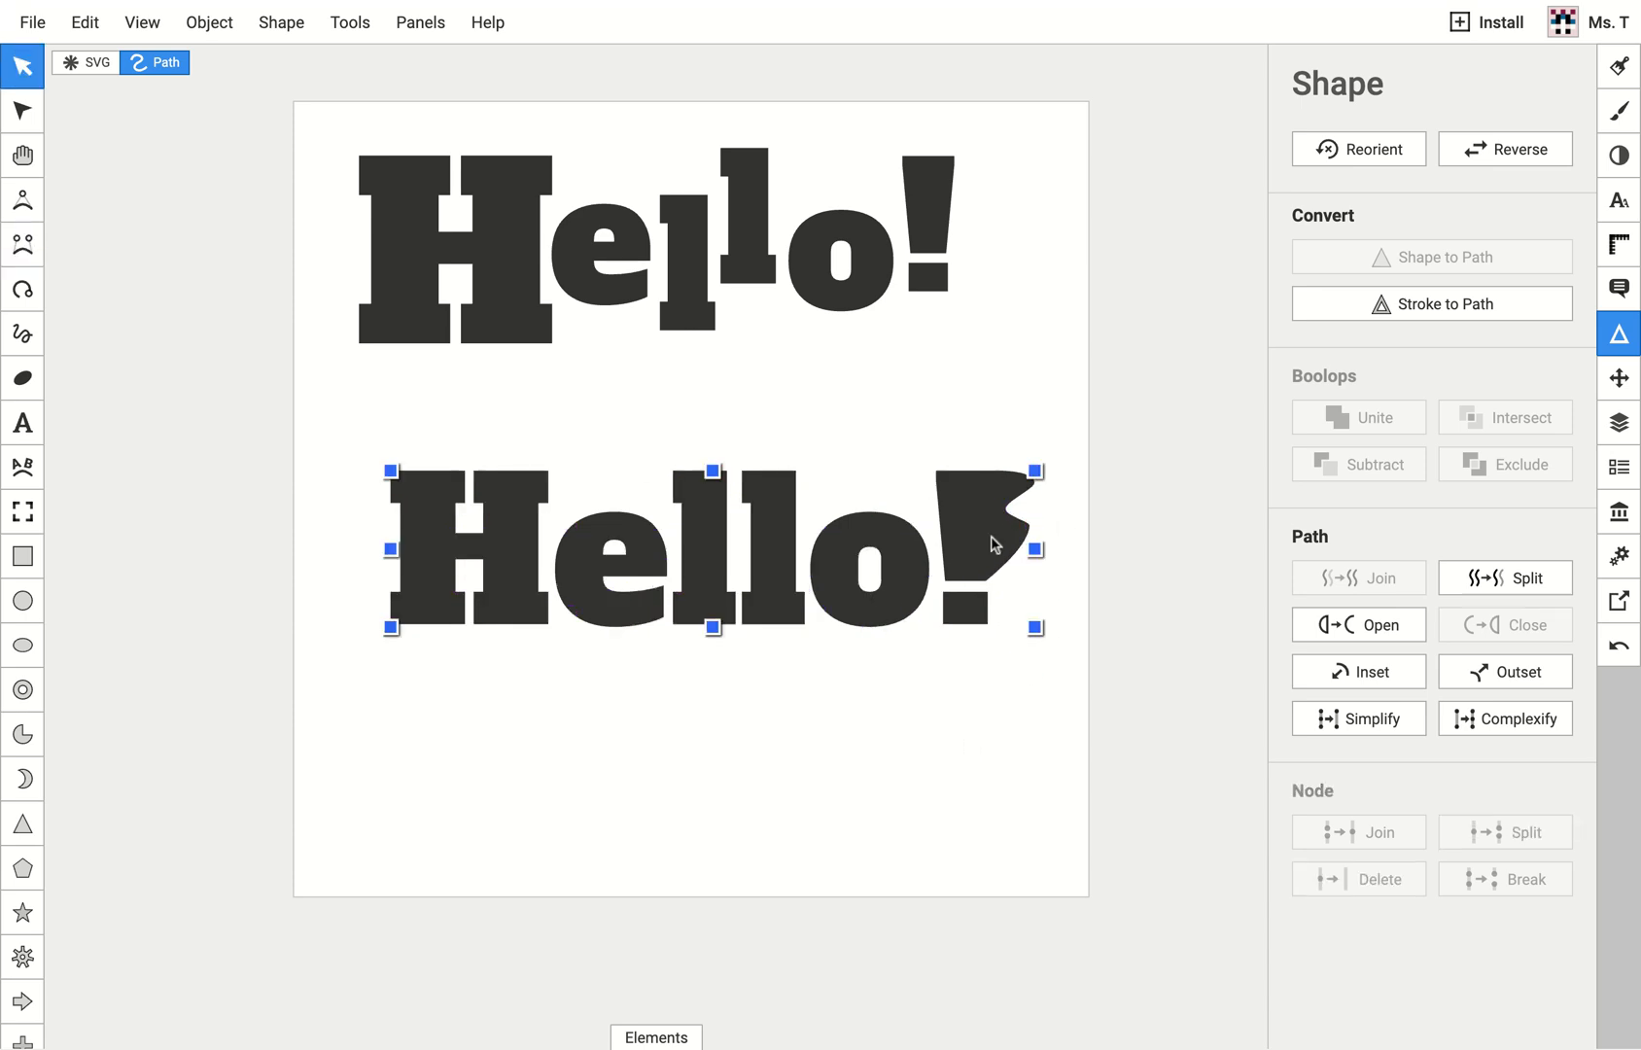
# Step: Move the lower word slightly up and left, and split its path into separate shapes
pyautogui.moveTo(912, 562)
pyautogui.mouseDown()
pyautogui.moveTo(911, 643)
pyautogui.moveTo(904, 540)
pyautogui.moveTo(858, 549)
pyautogui.moveTo(897, 545)
pyautogui.mouseUp()
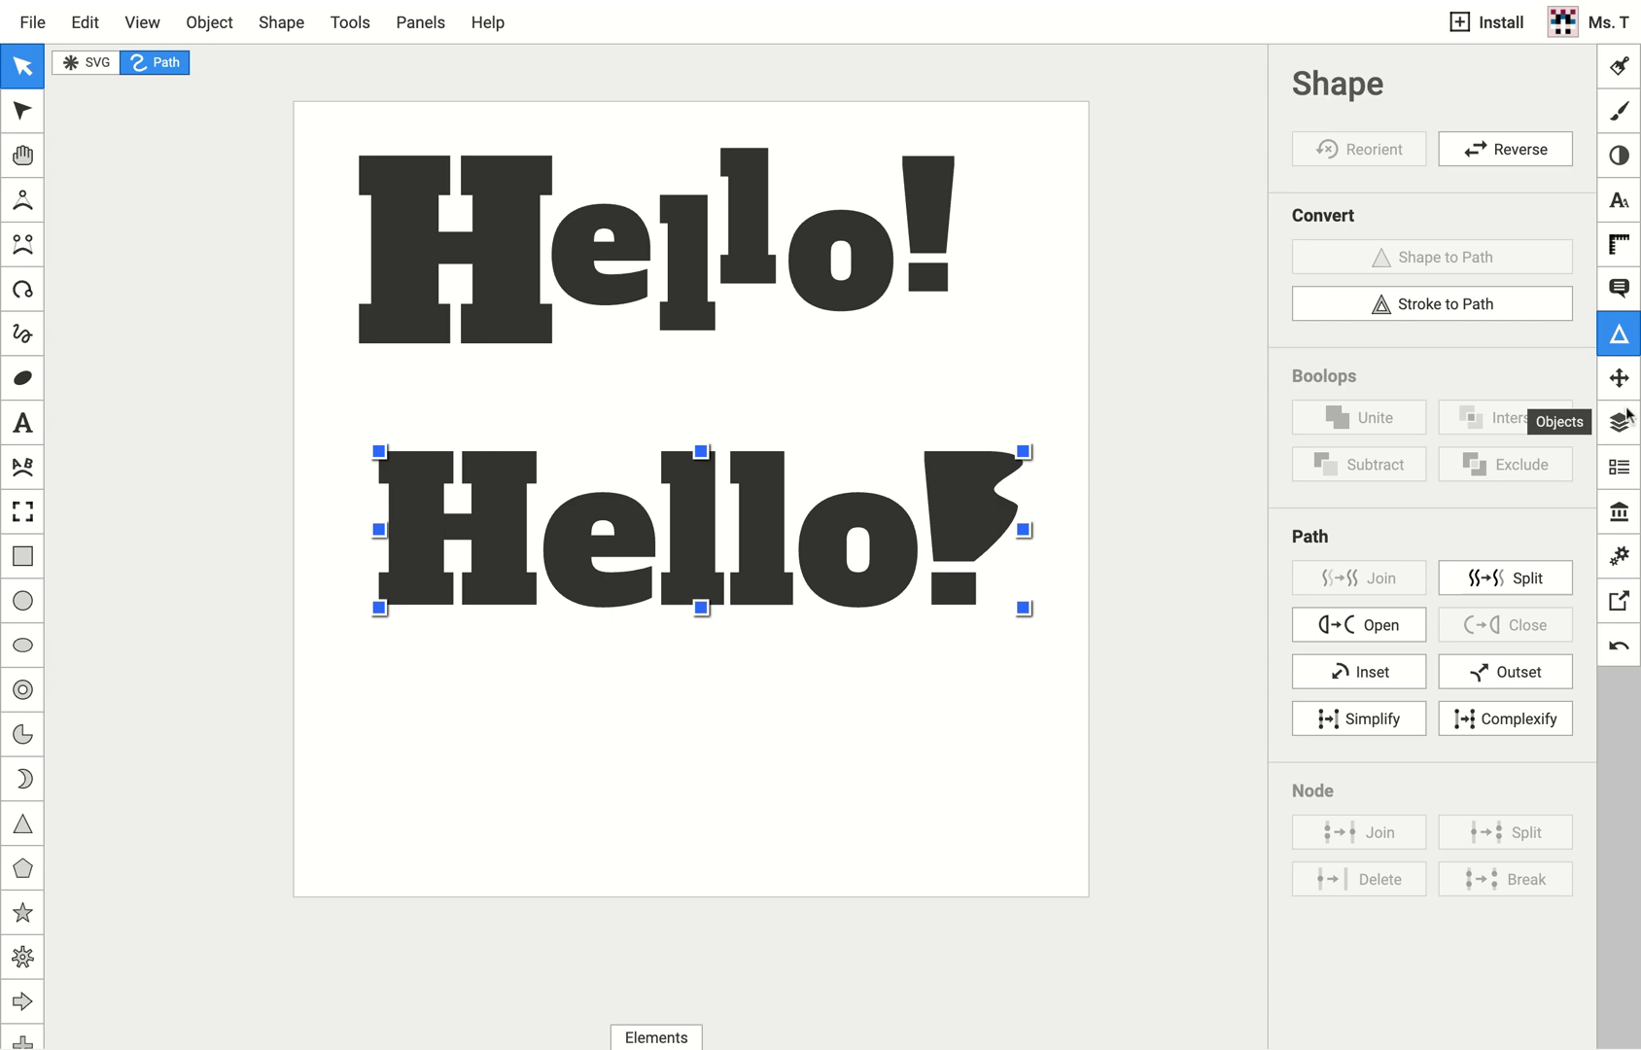
pyautogui.click(1619, 378)
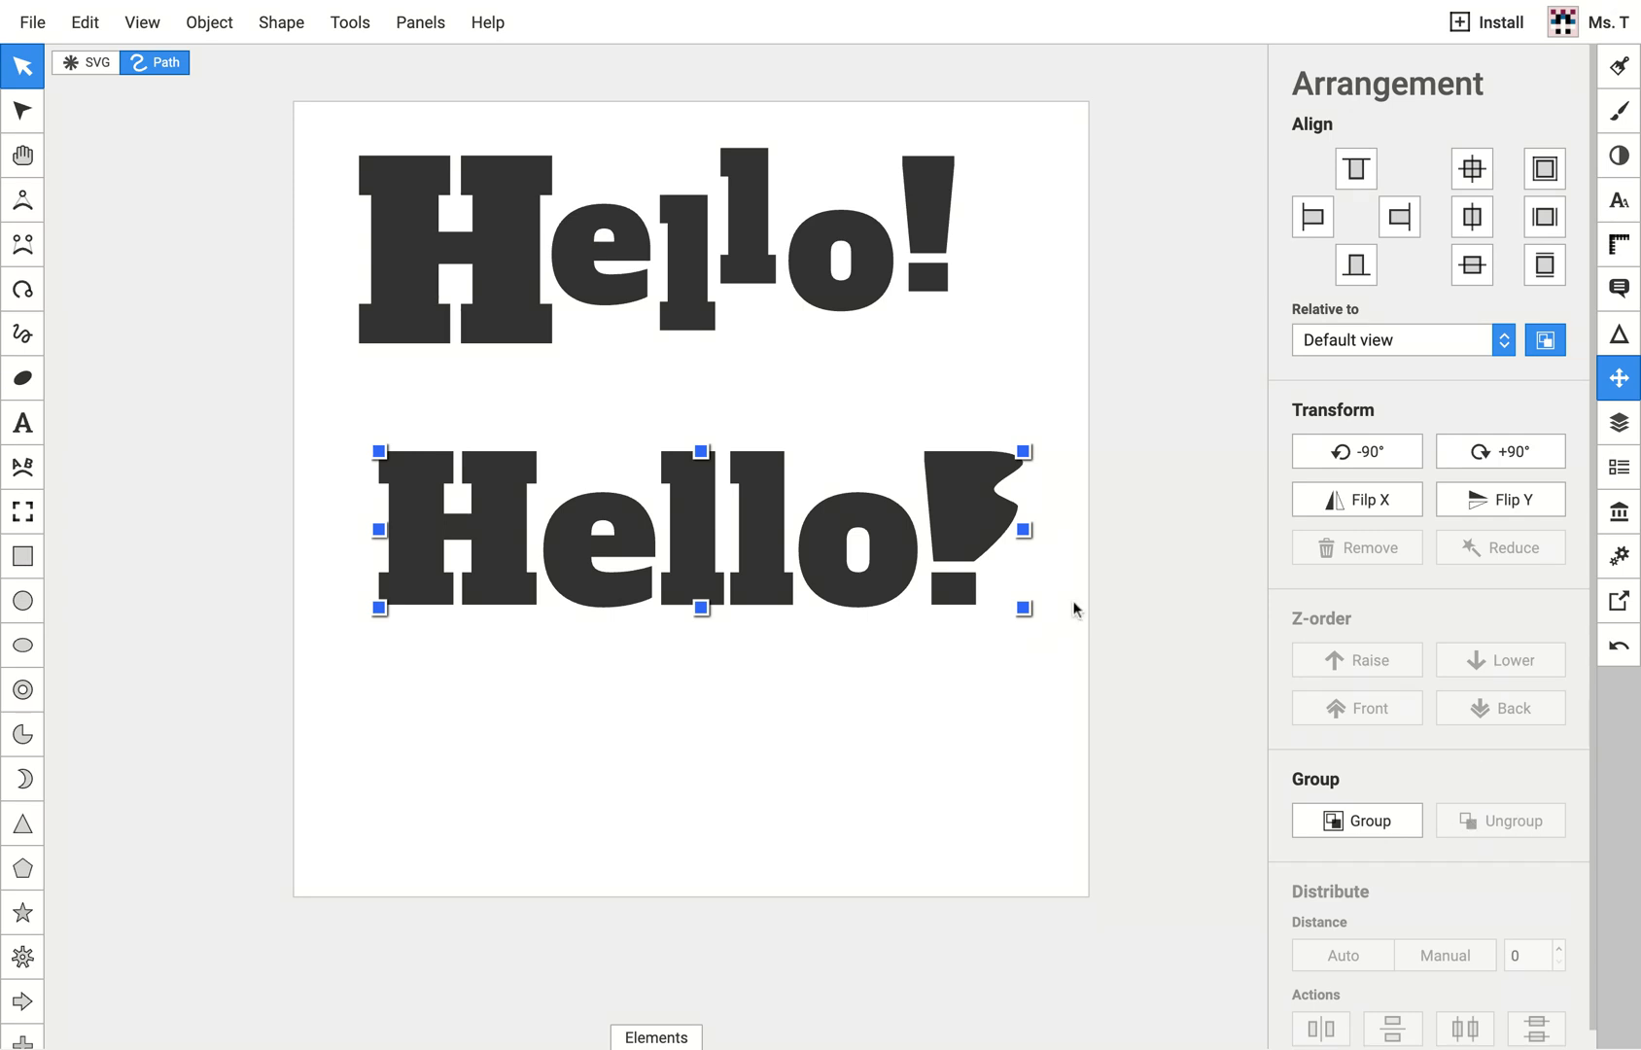
pyautogui.click(1624, 348)
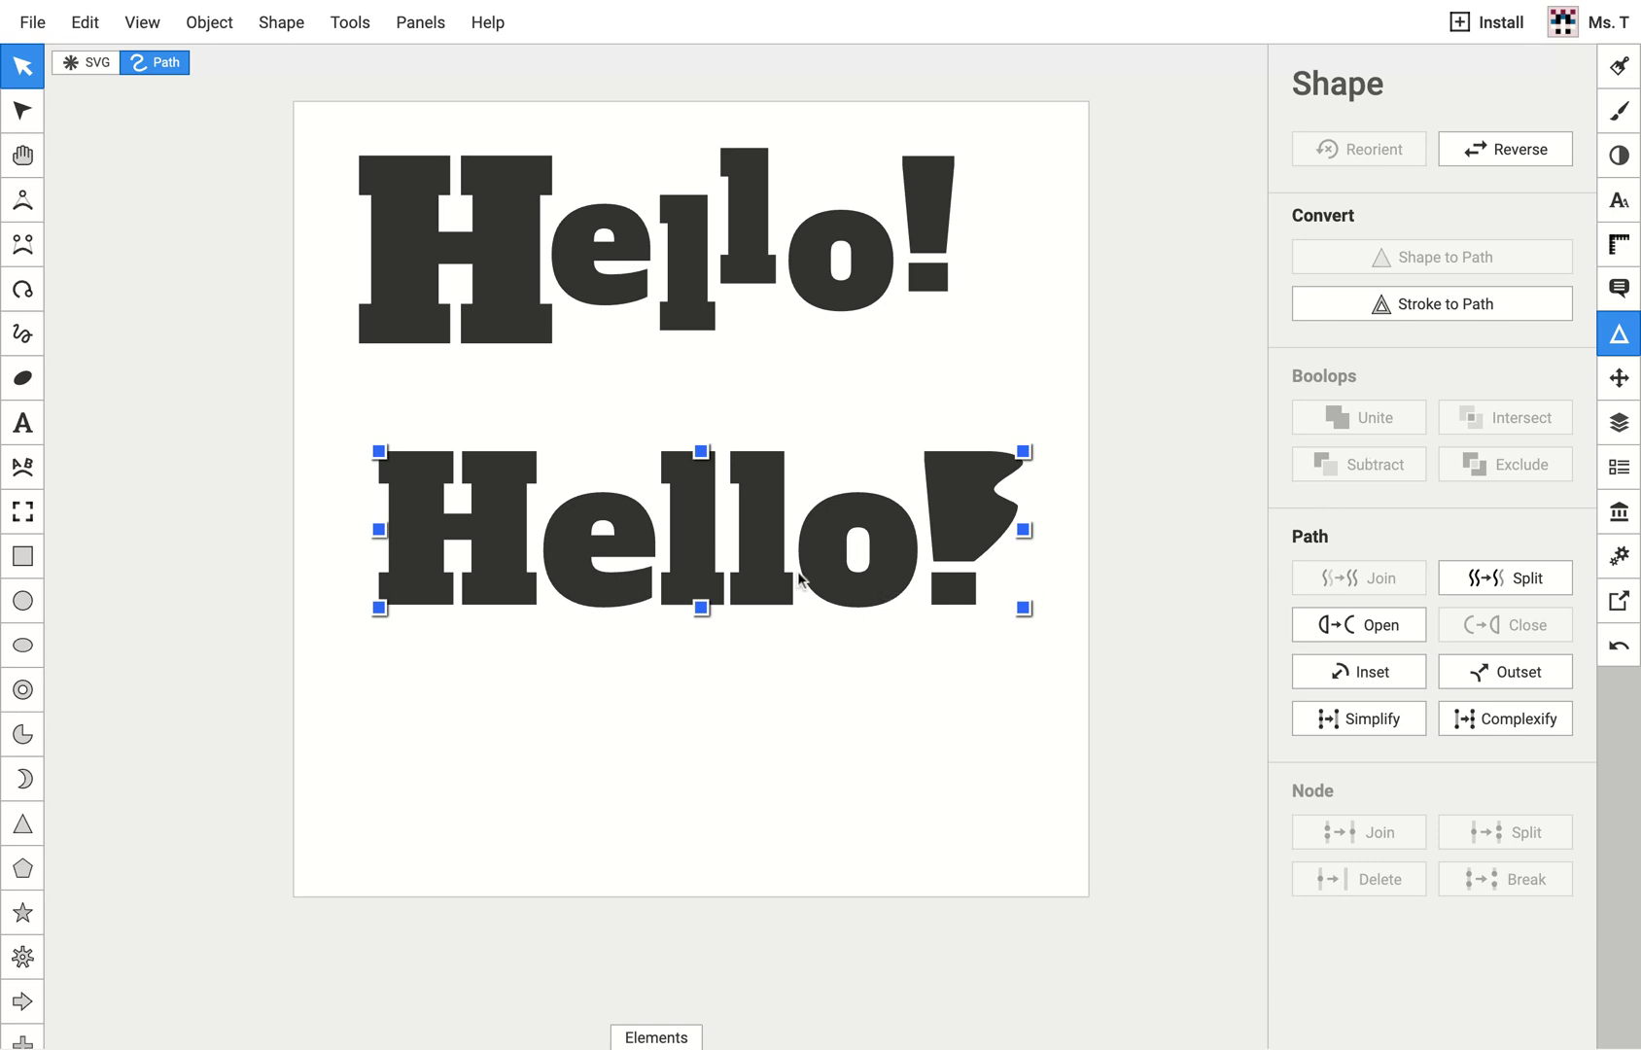
pyautogui.click(1481, 582)
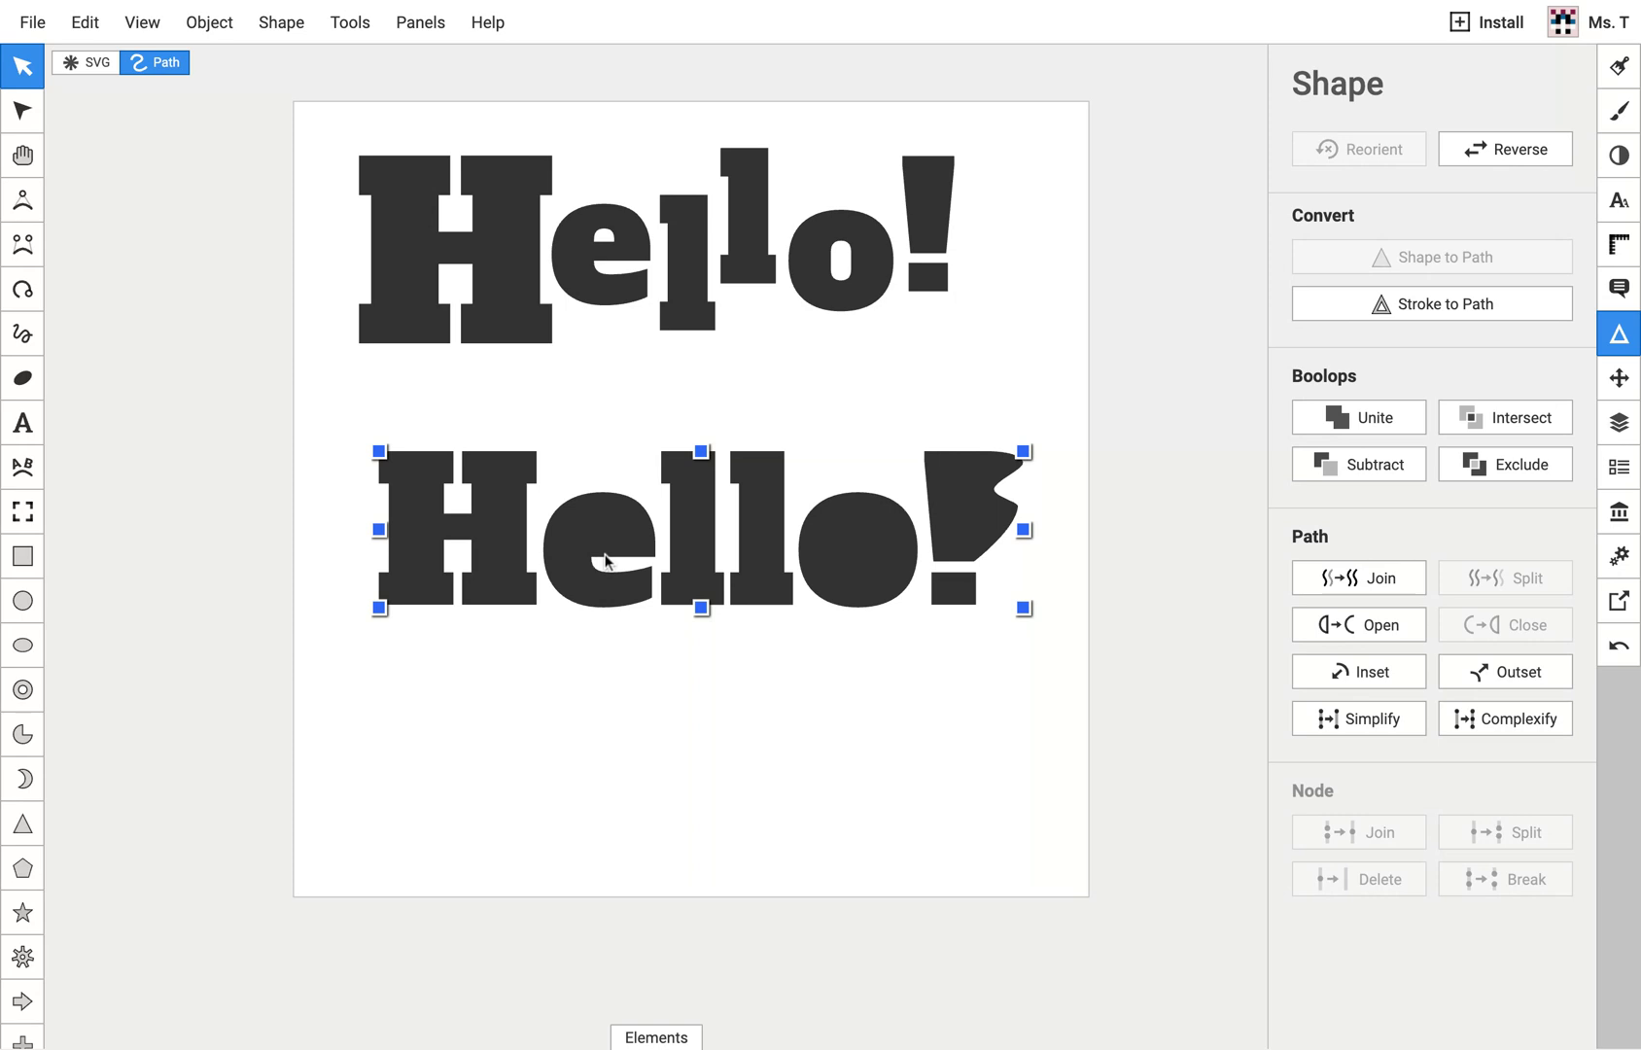
pyautogui.click(771, 707)
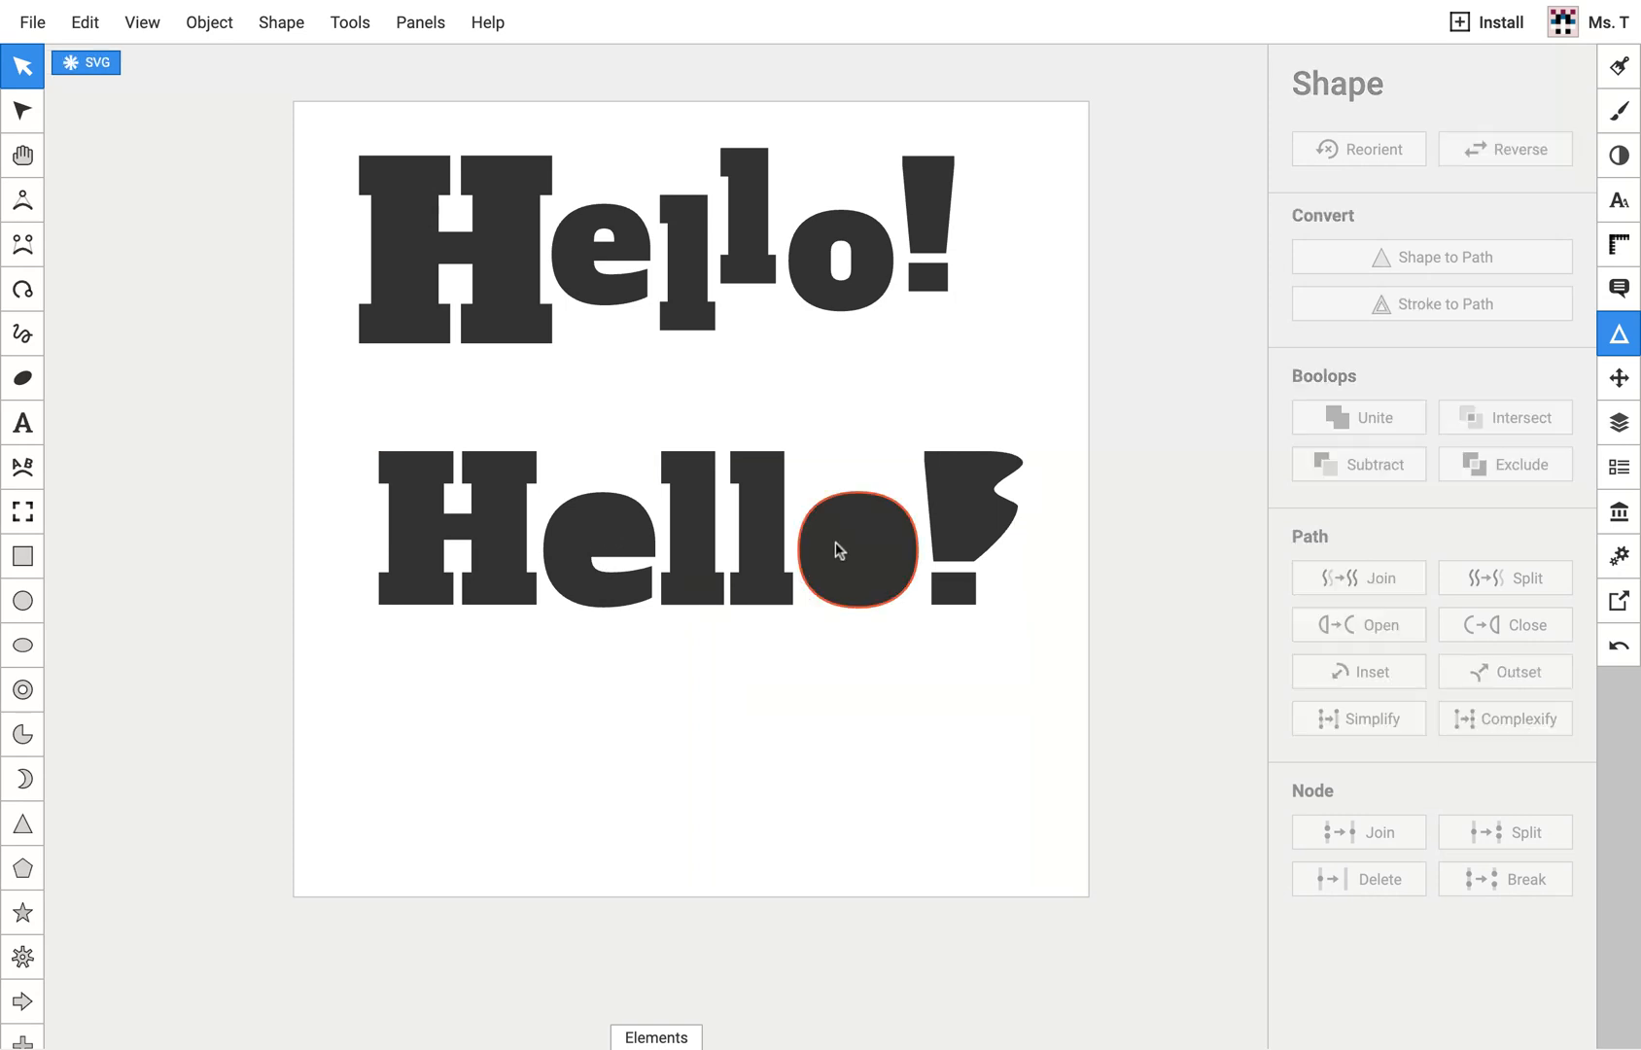
# Step: Lower the outer shape of the lower word's "o" to the back so it sits behind its inner shape
pyautogui.click(880, 552)
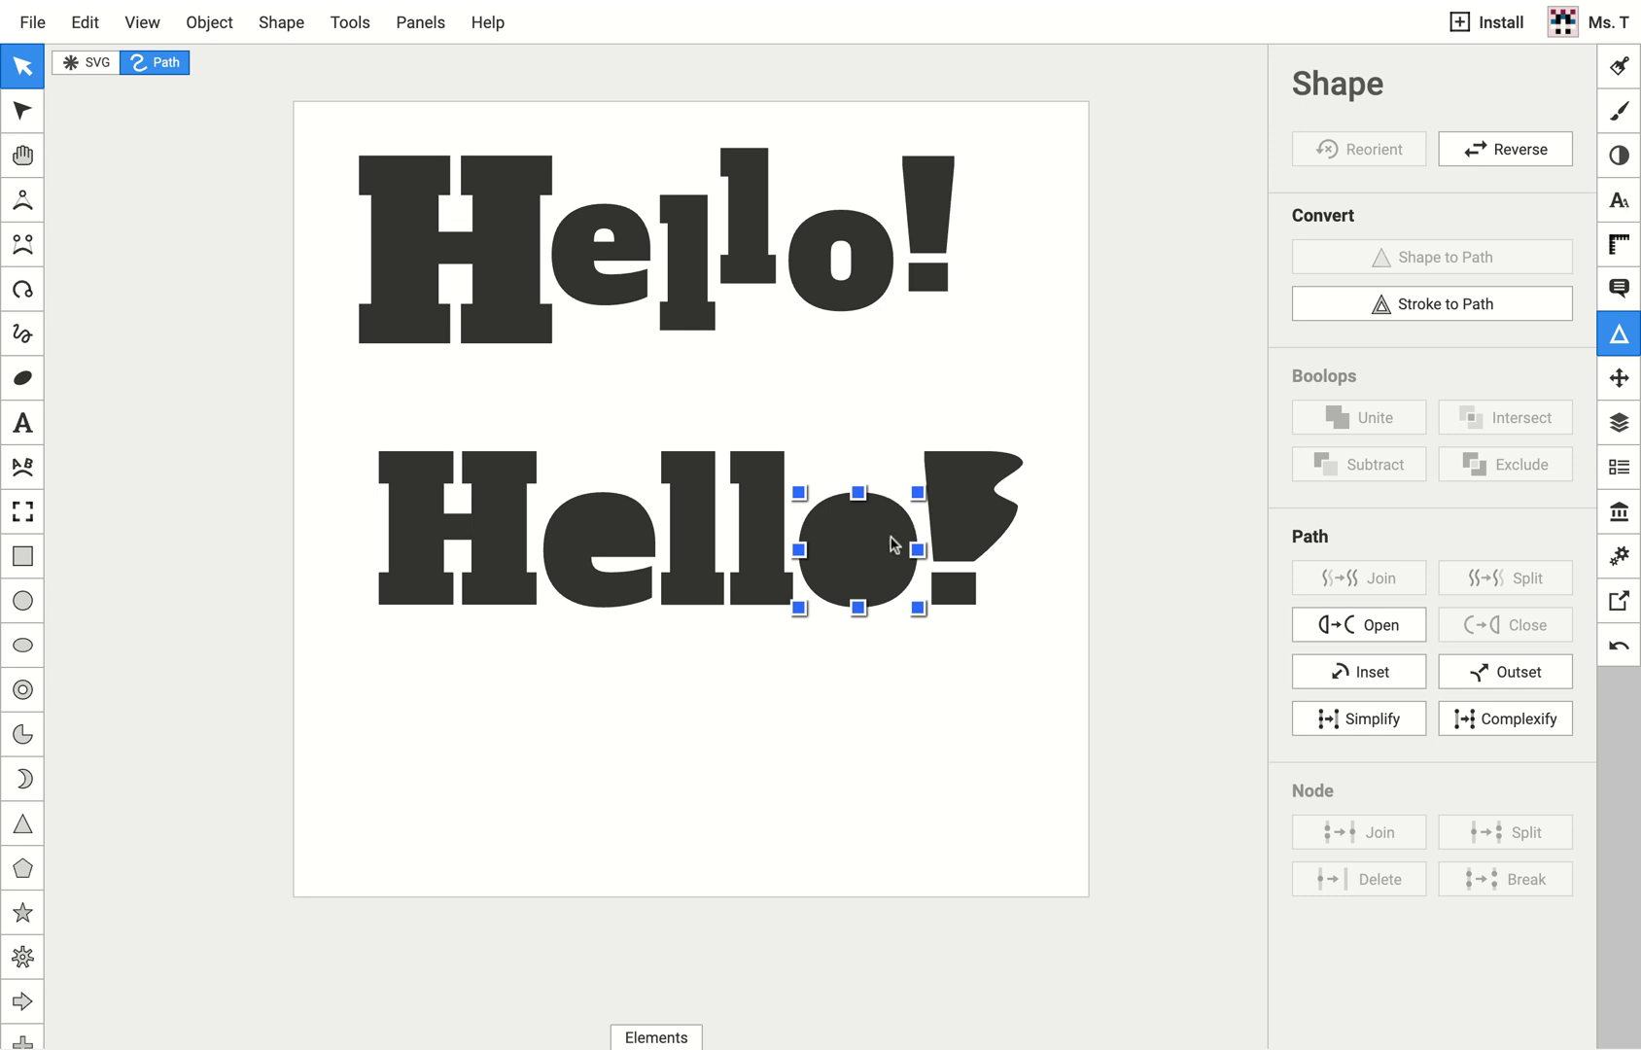
pyautogui.click(211, 27)
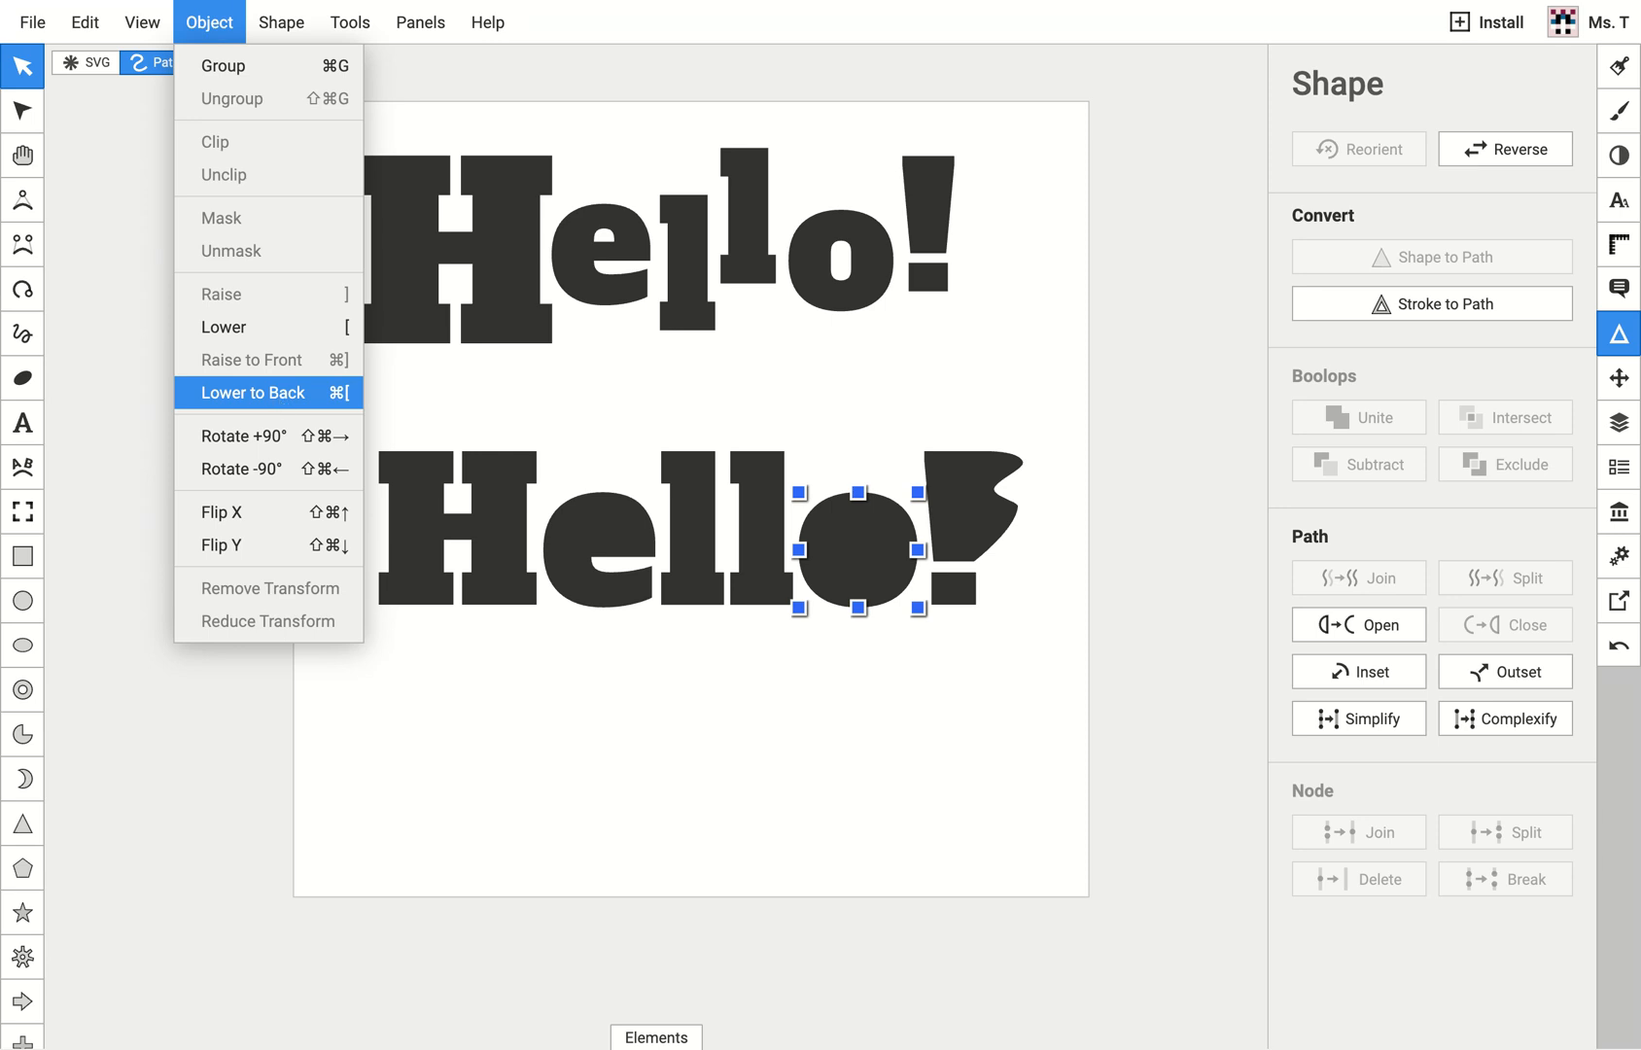
pyautogui.click(253, 393)
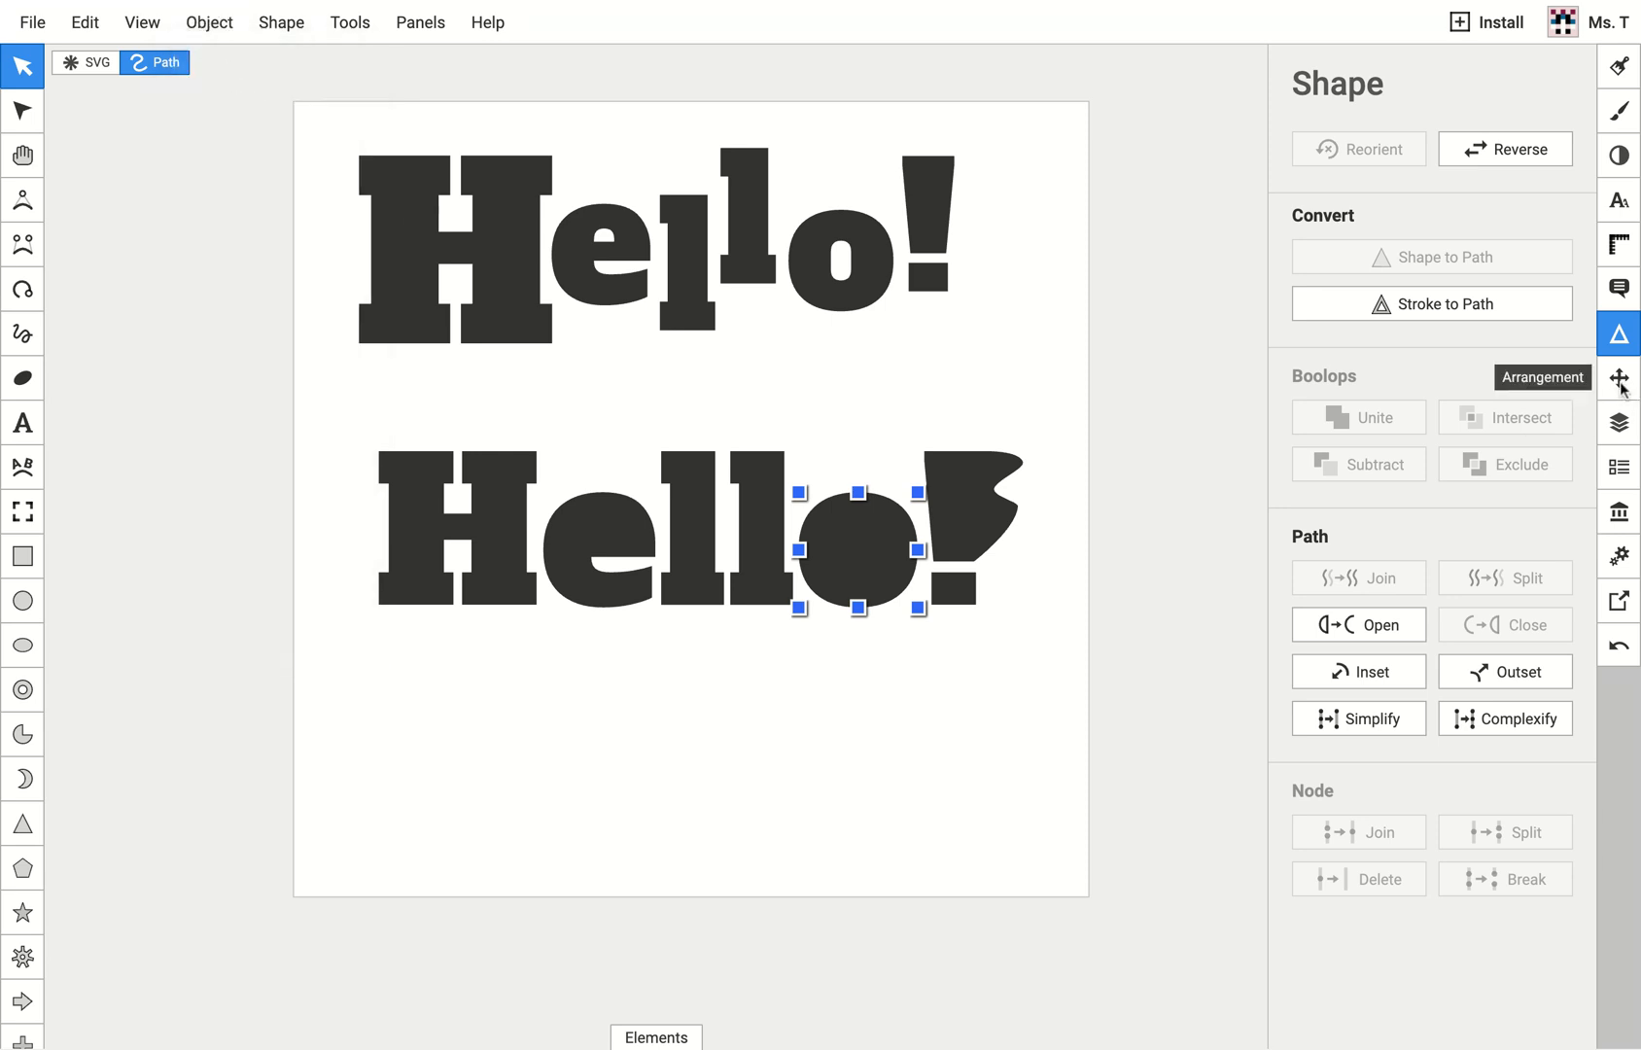
# Step: Try subtracting with the inner and outer shapes of the lower word's "o" selected, and undo the operation
pyautogui.keyDown('shift'); pyautogui.click(854, 557); pyautogui.keyUp('shift')
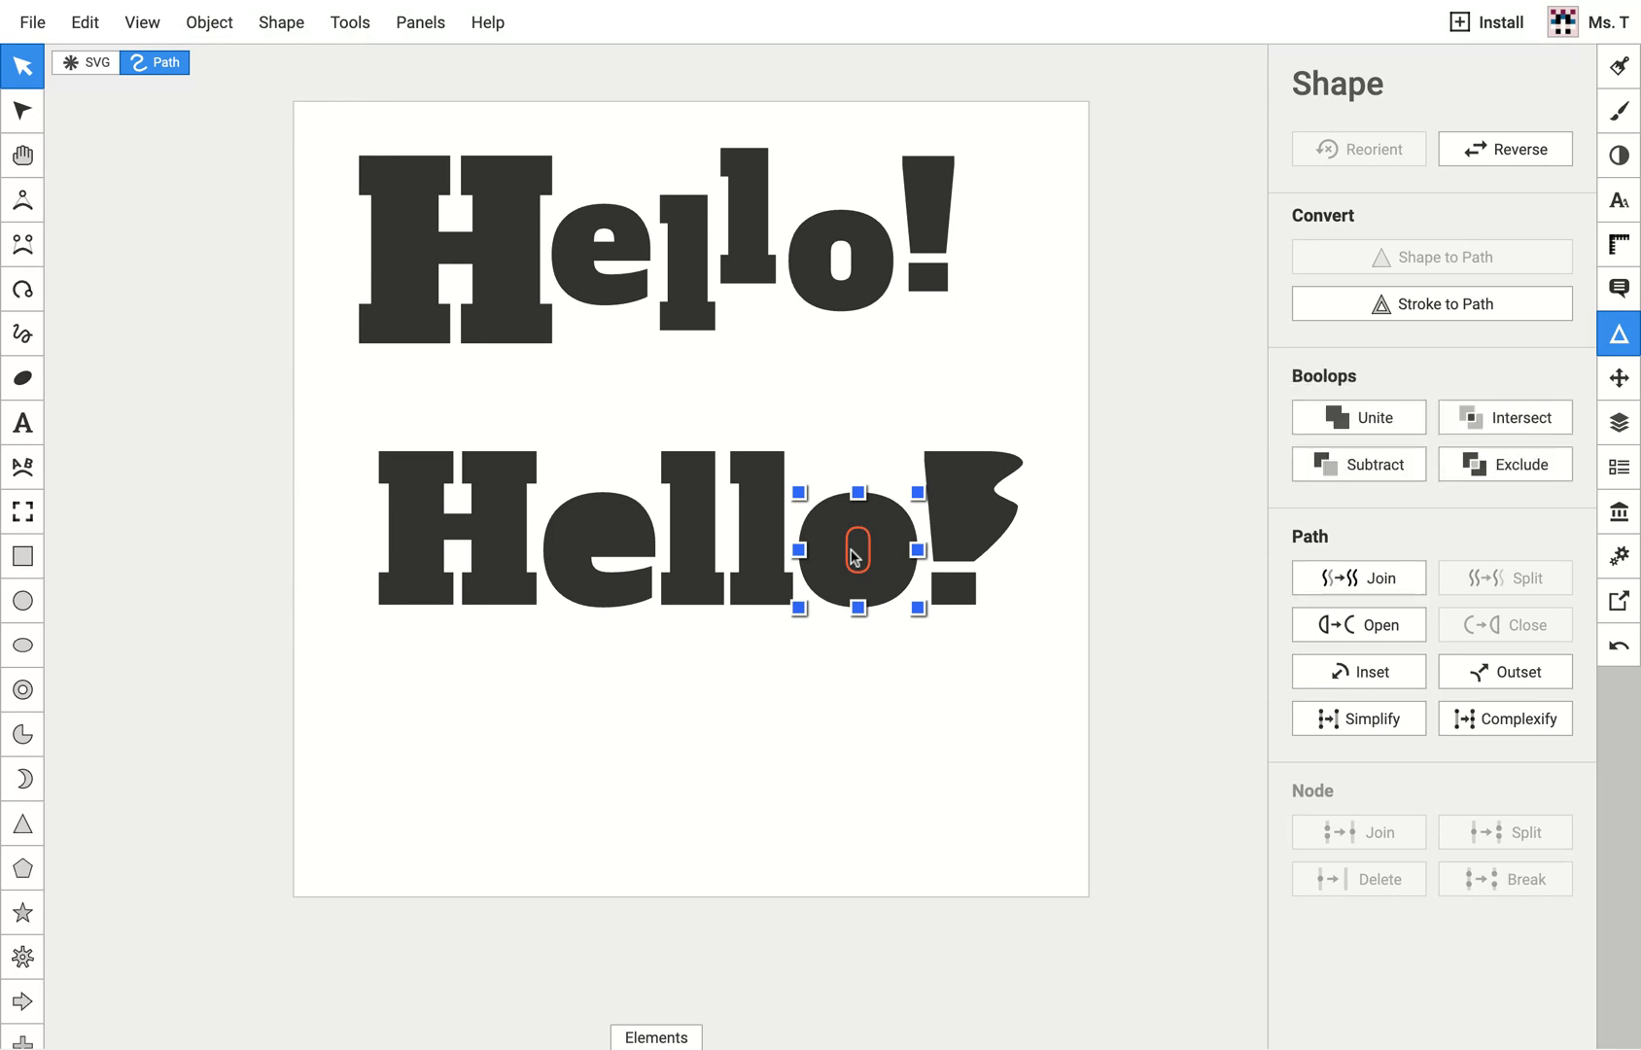
pyautogui.click(892, 673)
pyautogui.click(858, 552)
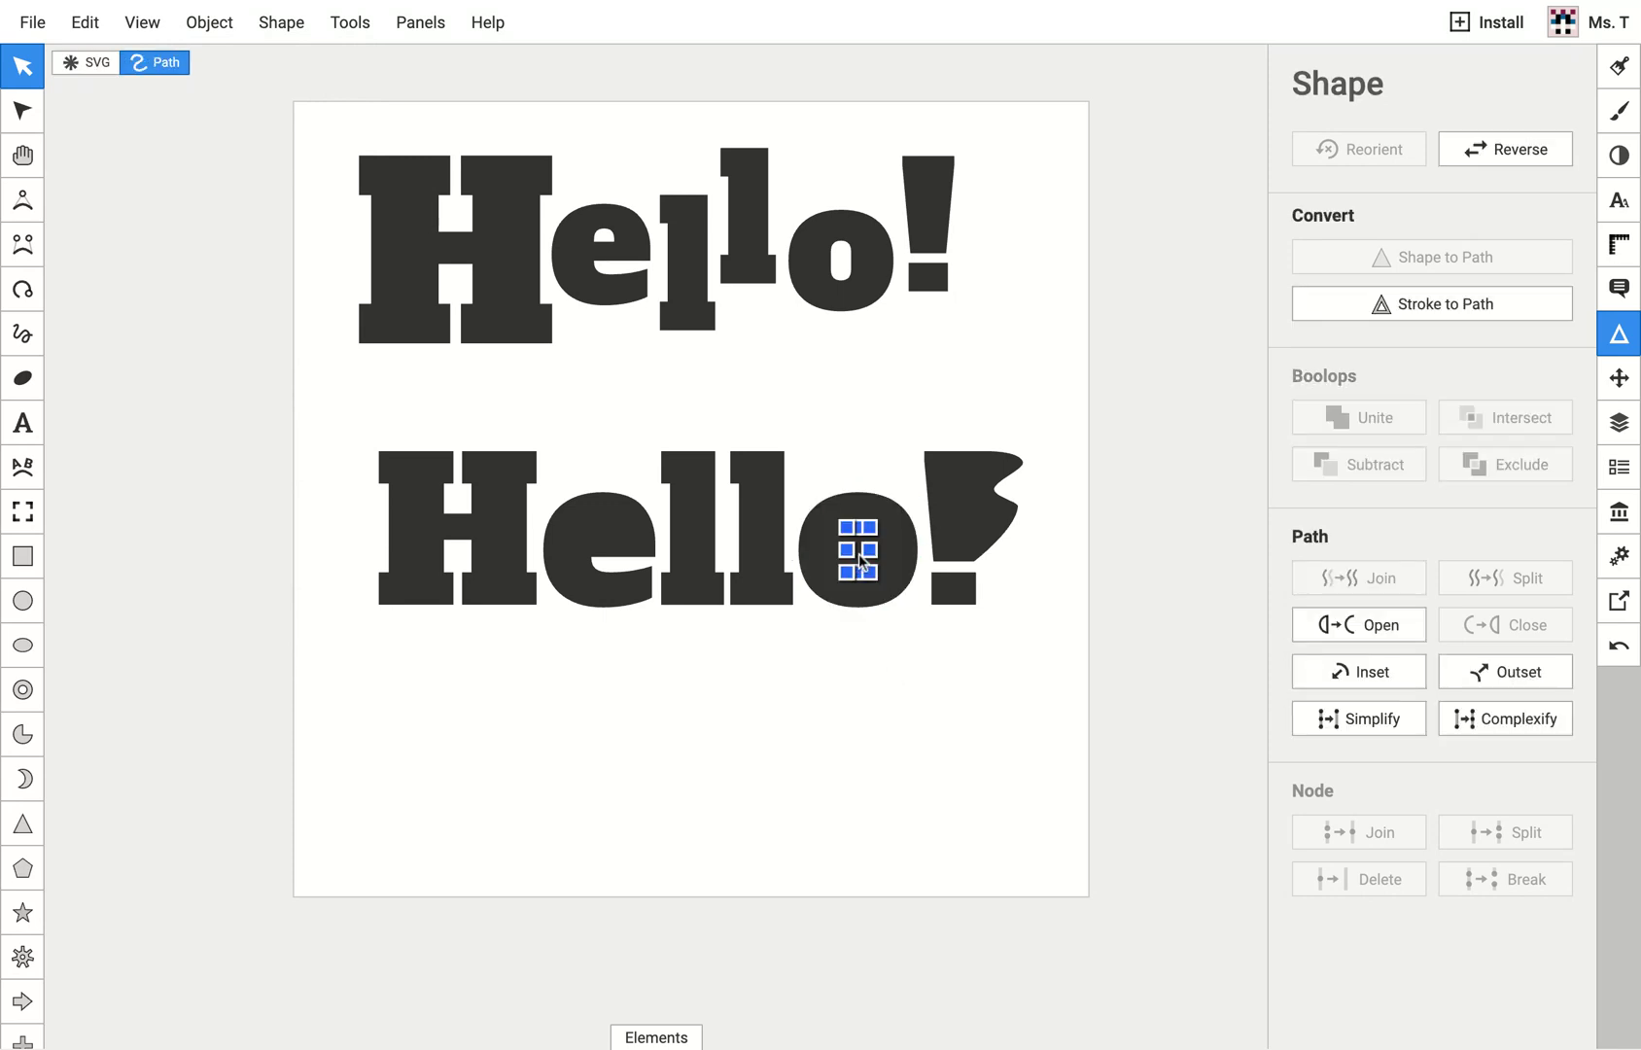
pyautogui.keyDown('shift'); pyautogui.click(896, 601); pyautogui.keyUp('shift')
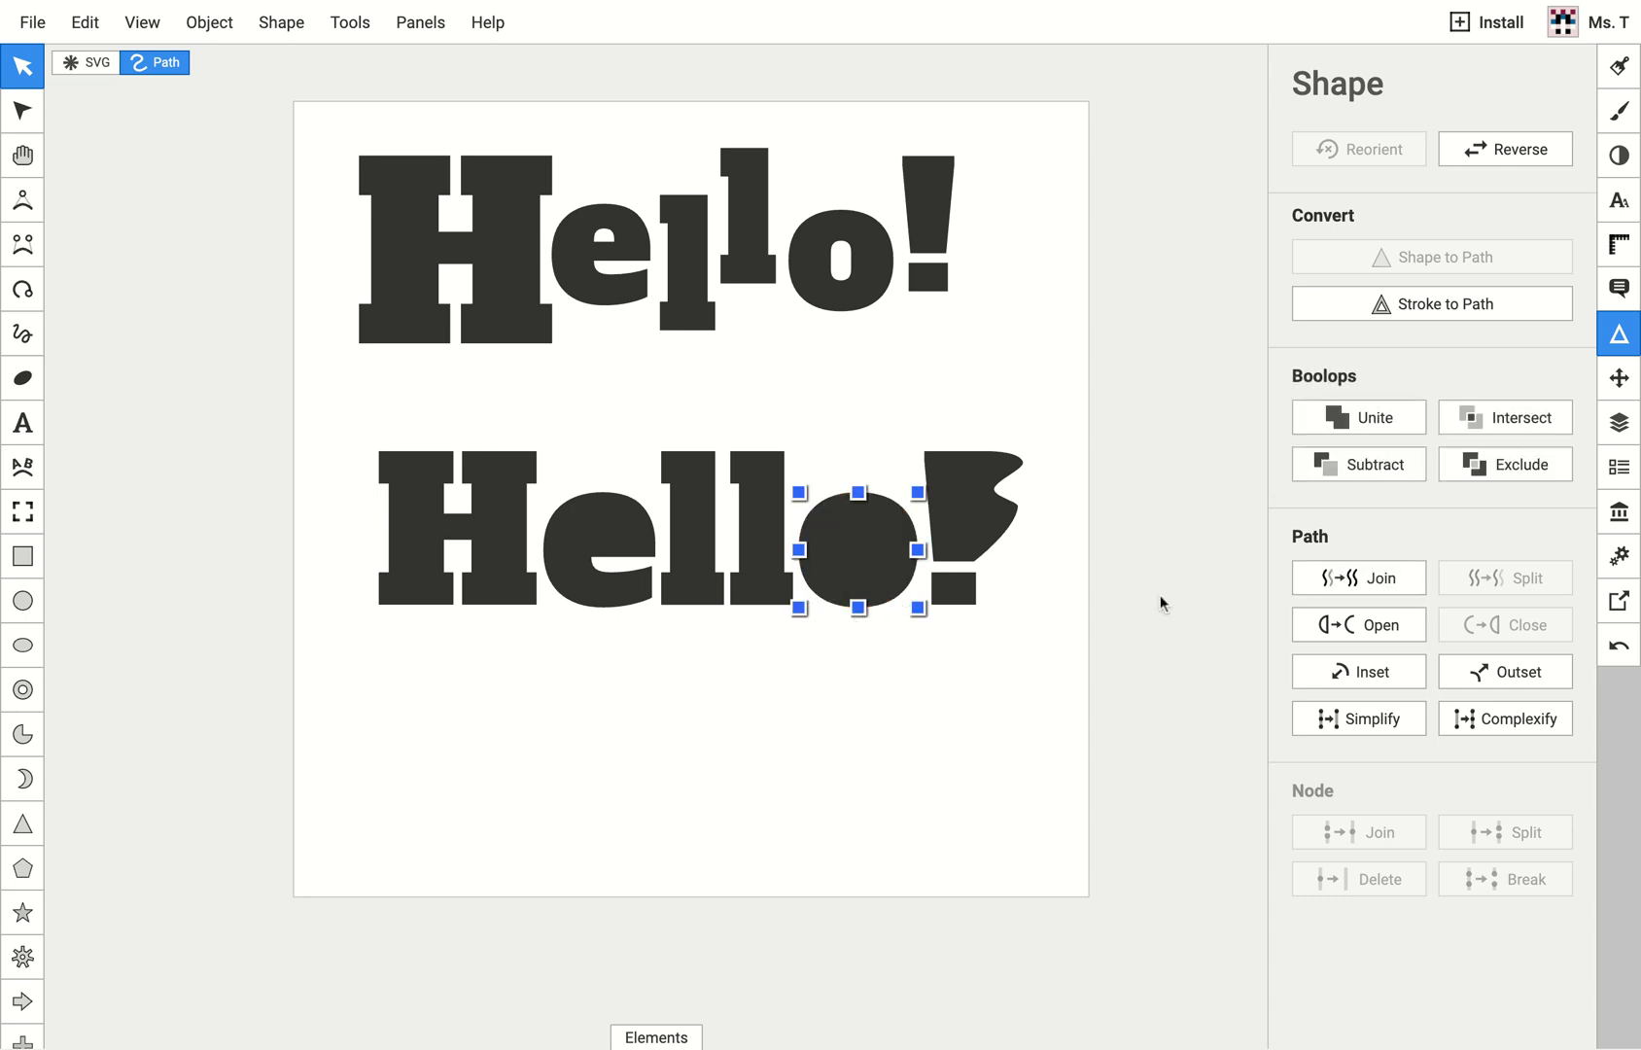
pyautogui.click(1361, 469)
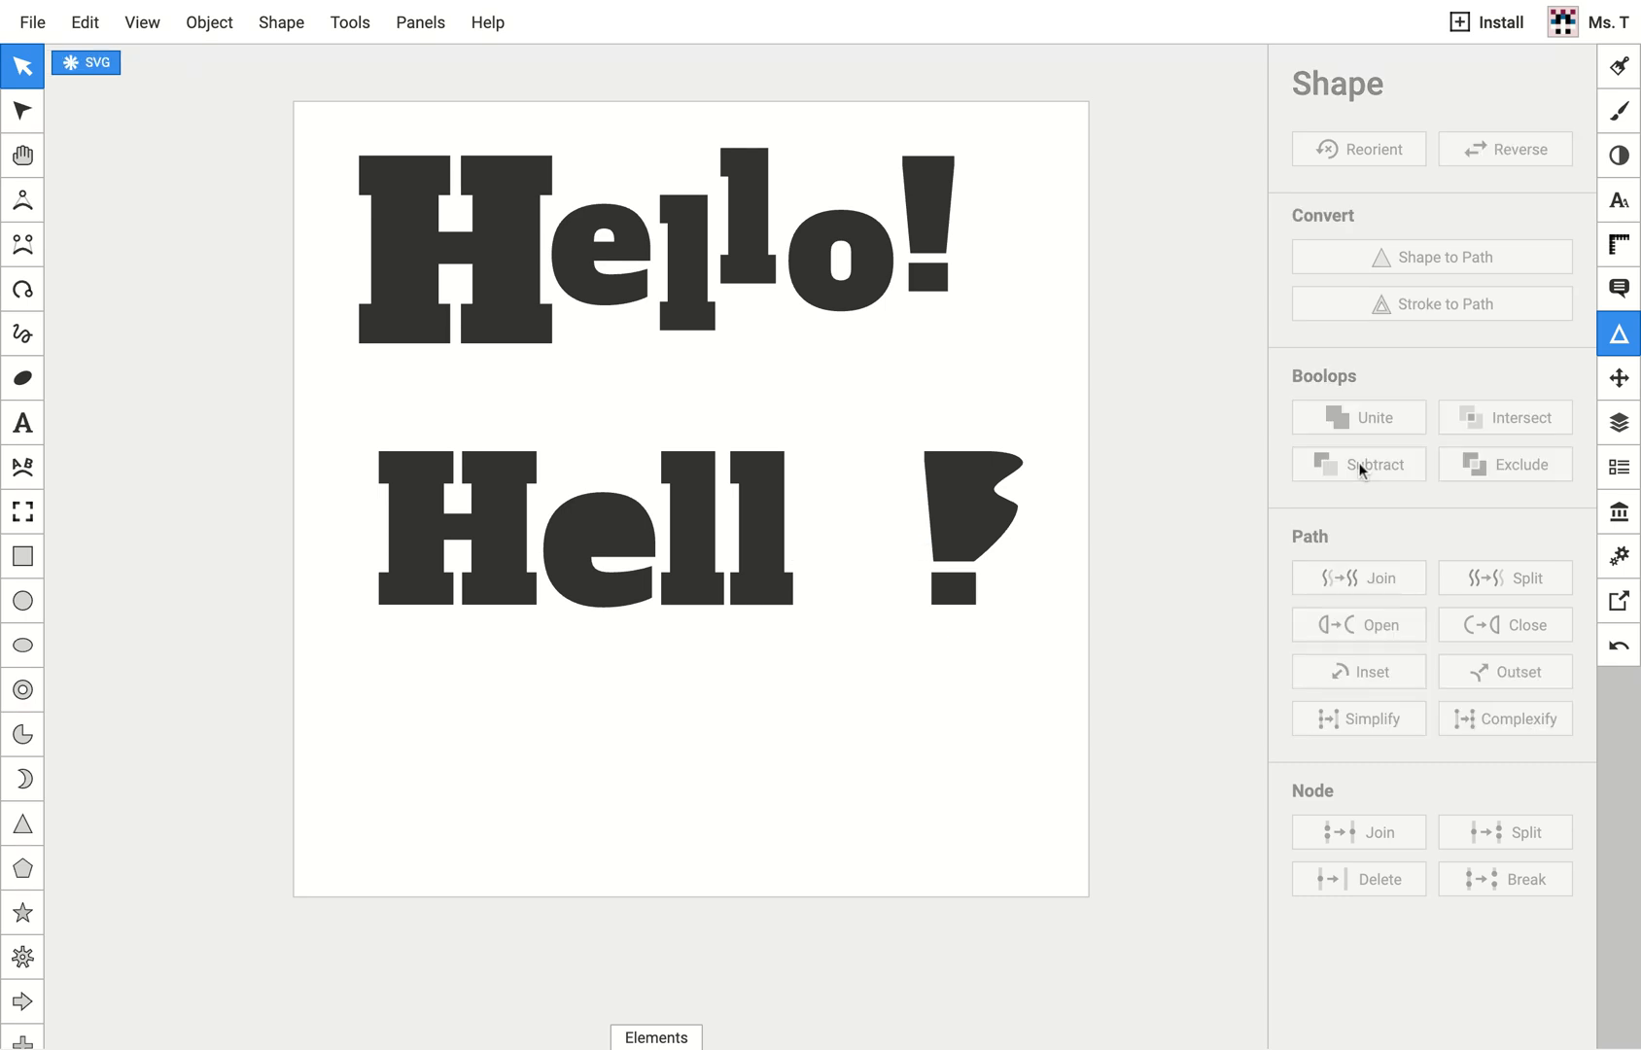
pyautogui.hotkey('ctrl', 'z')
# Step: Lower the outer shape of the lower word's "e" to the back
pyautogui.click(814, 800)
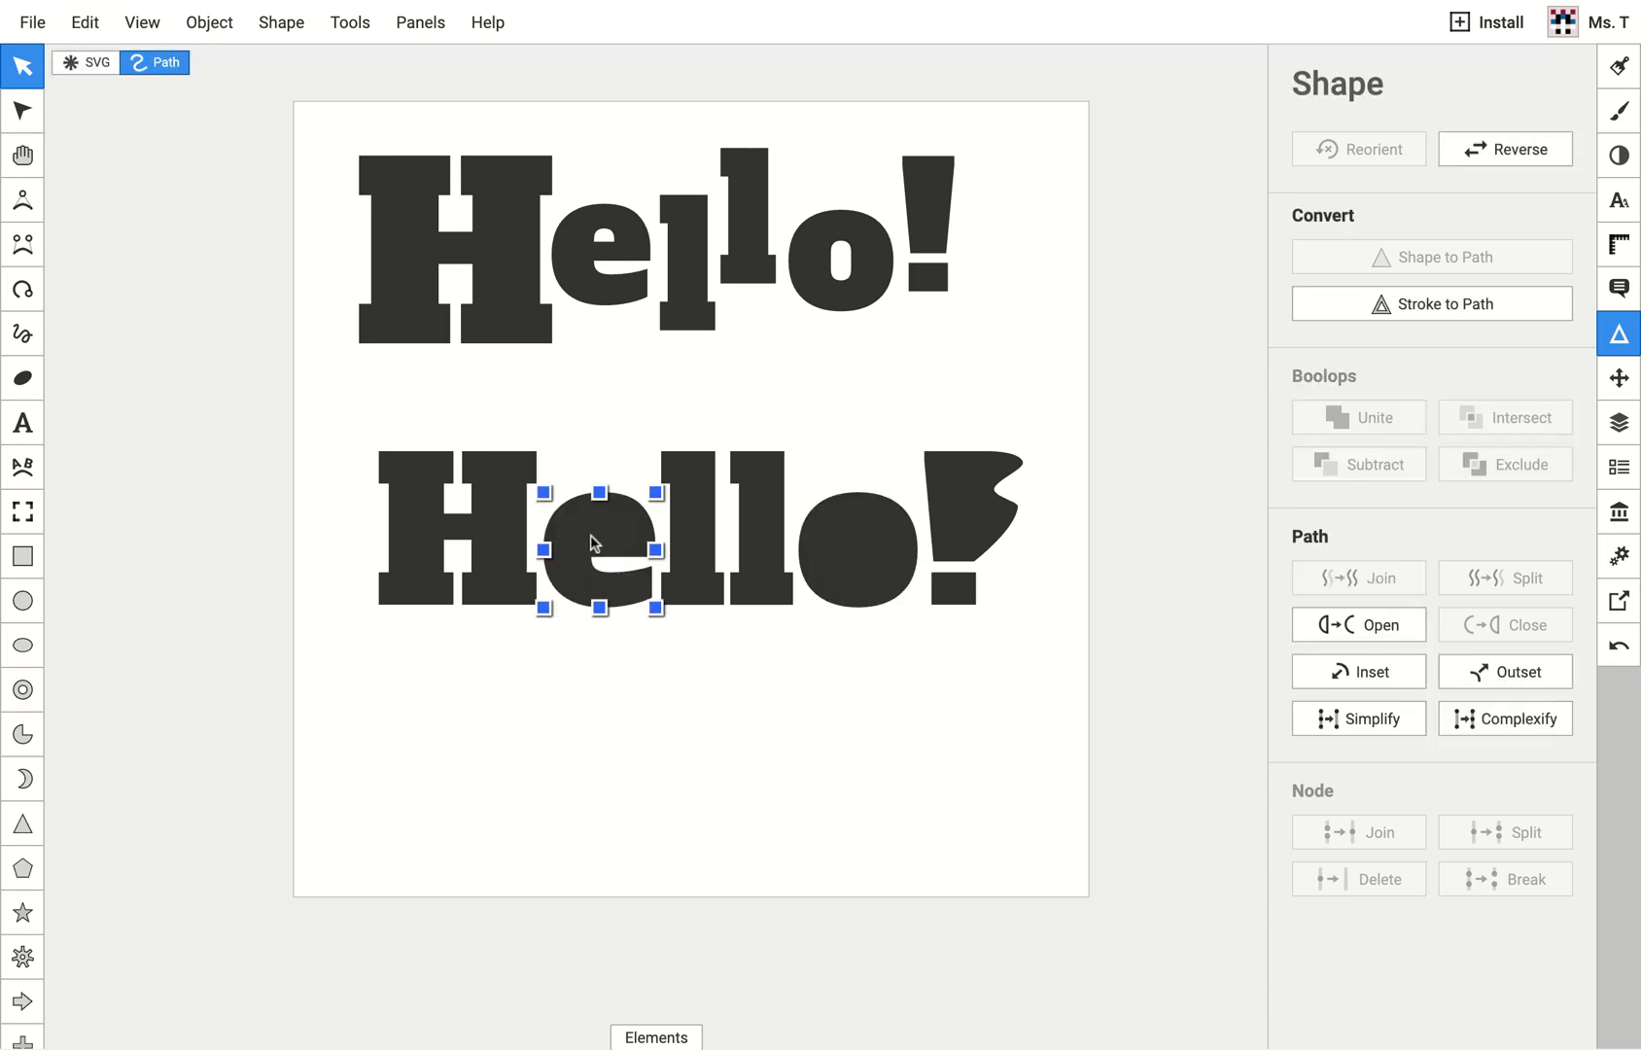
pyautogui.click(214, 23)
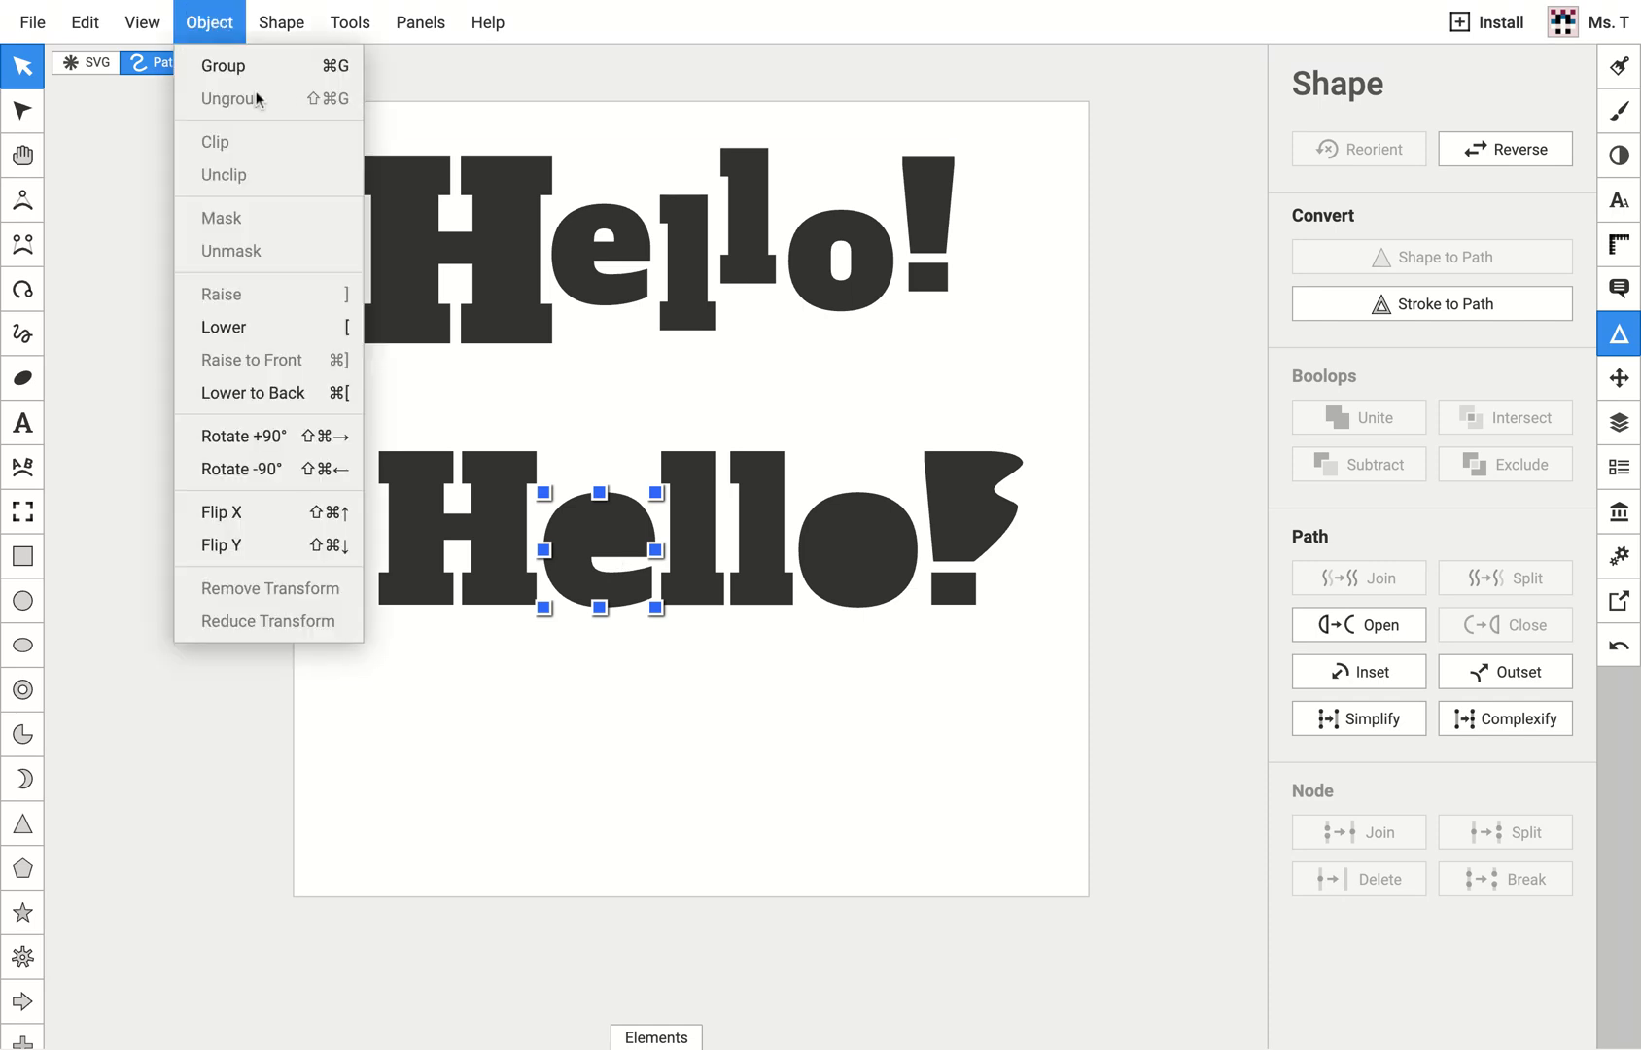
pyautogui.click(280, 393)
pyautogui.click(656, 720)
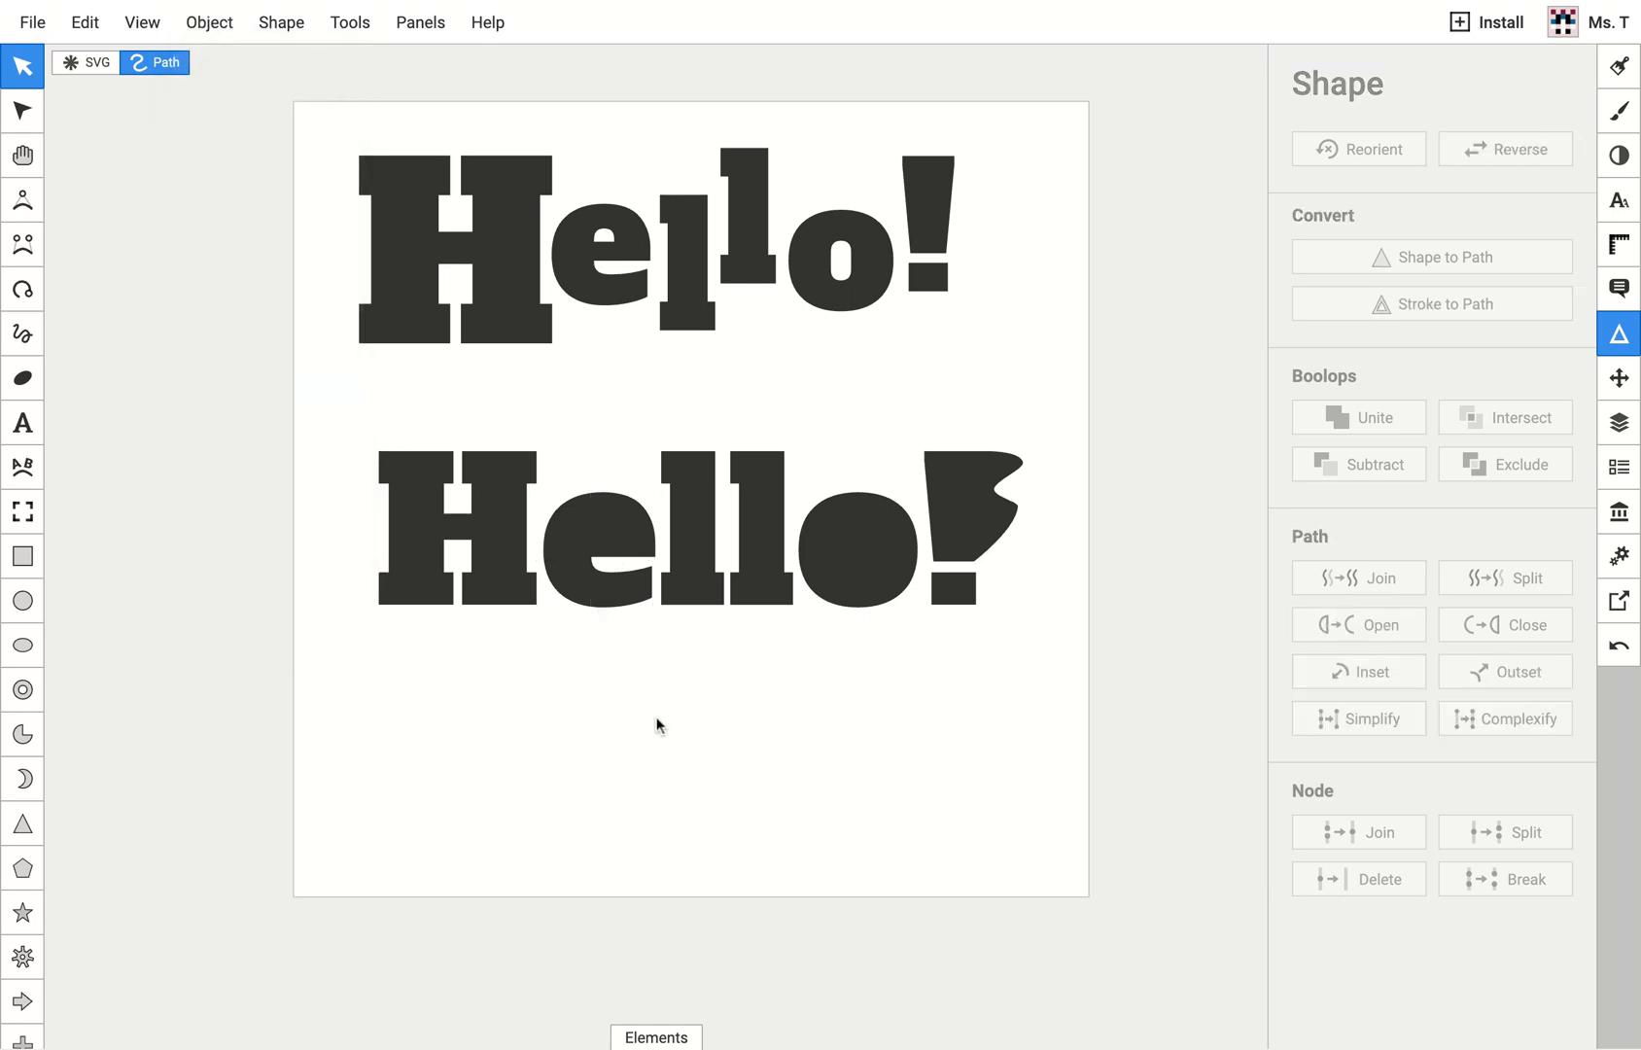
# Step: Try subtracting with the inner shape of the lower word's "e" selected before its outer shape, and undo the operation
pyautogui.click(603, 533)
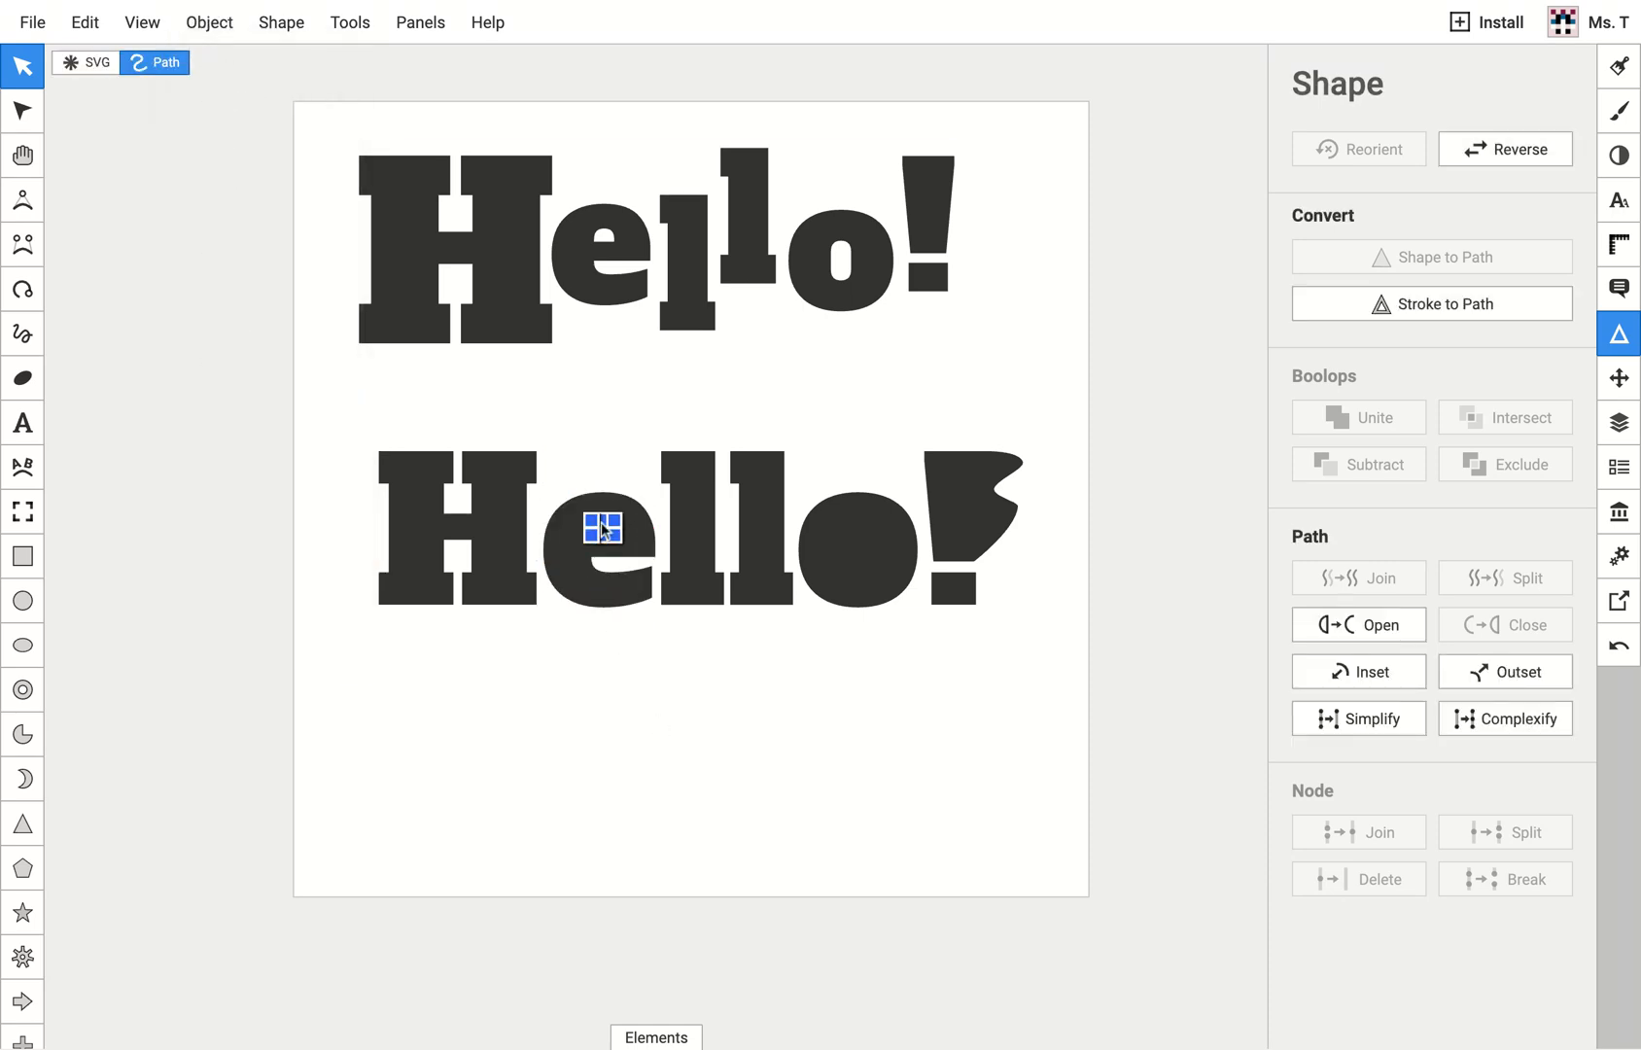
pyautogui.click(576, 576)
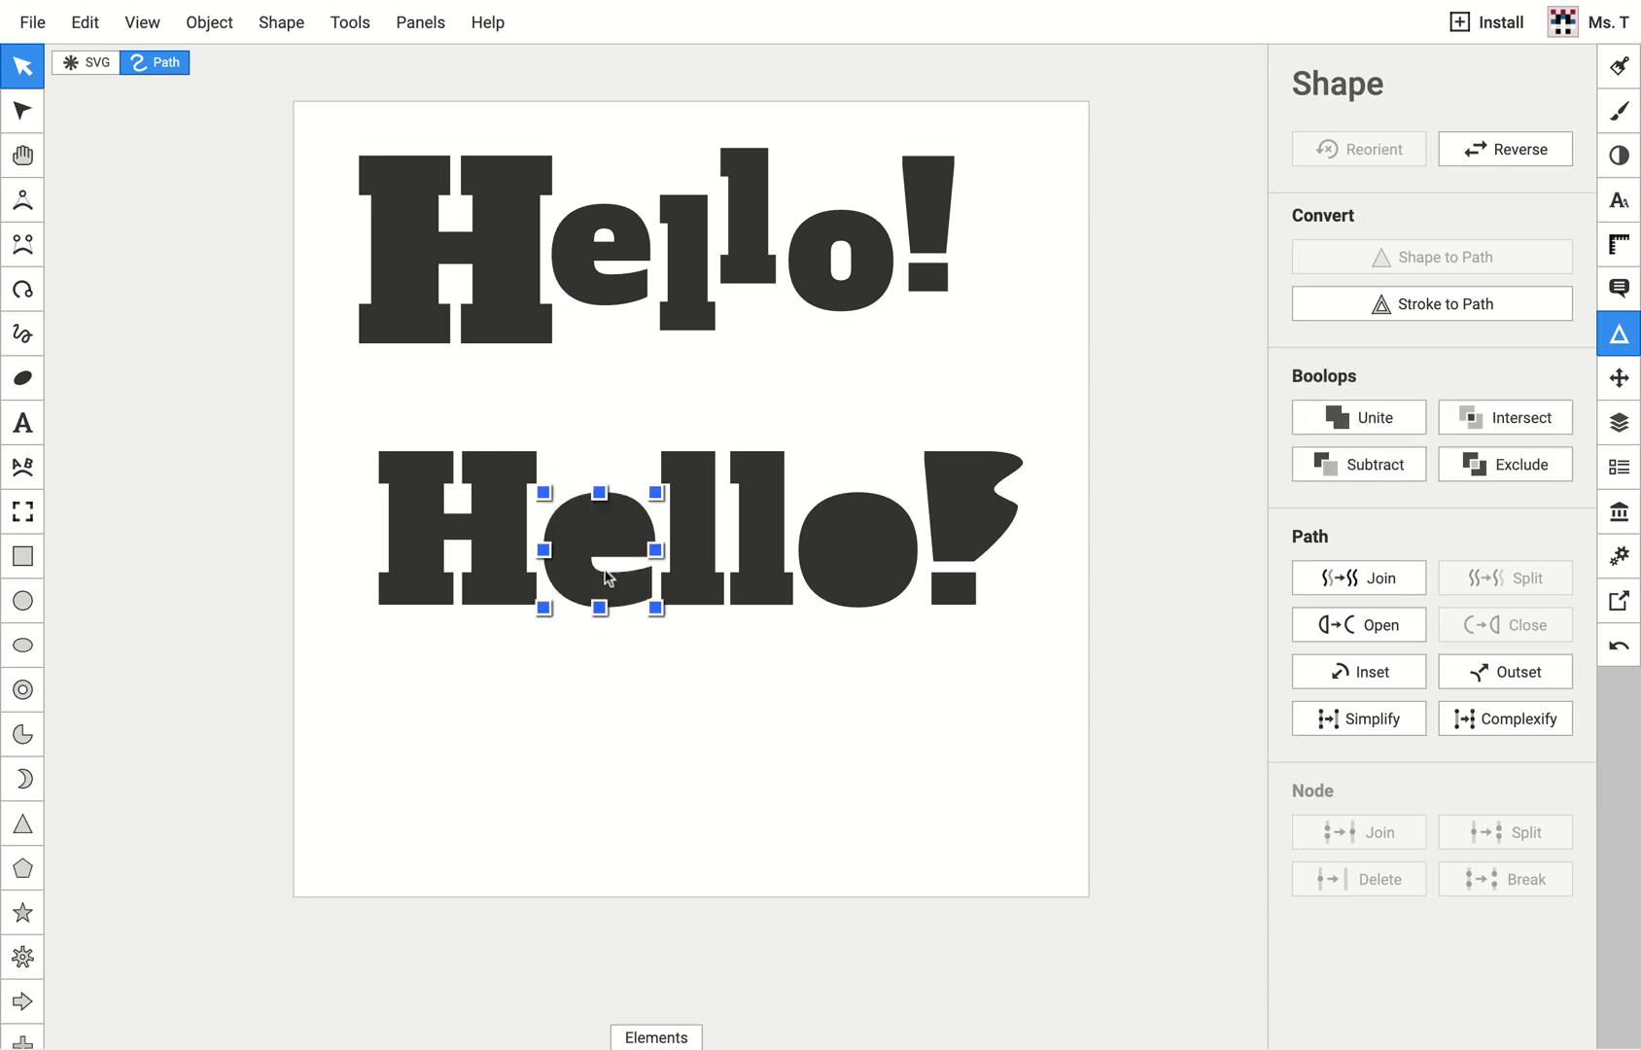
pyautogui.click(1371, 465)
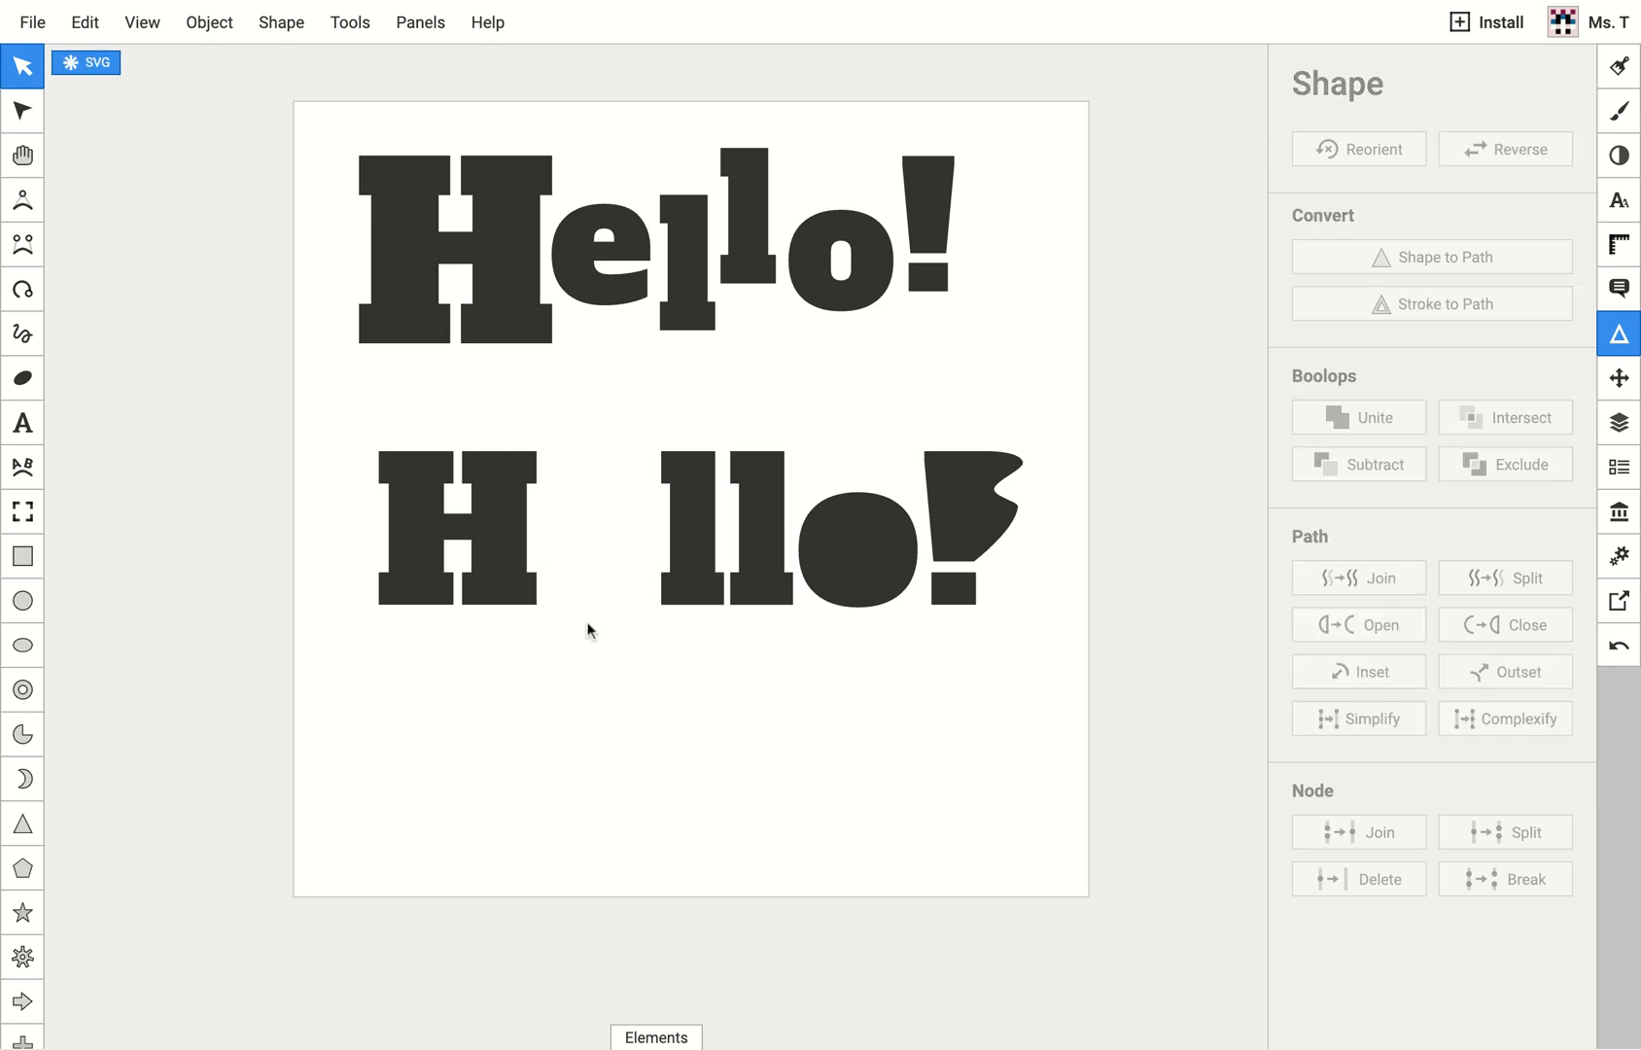
pyautogui.hotkey('ctrl', 'z')
pyautogui.press('Escape')
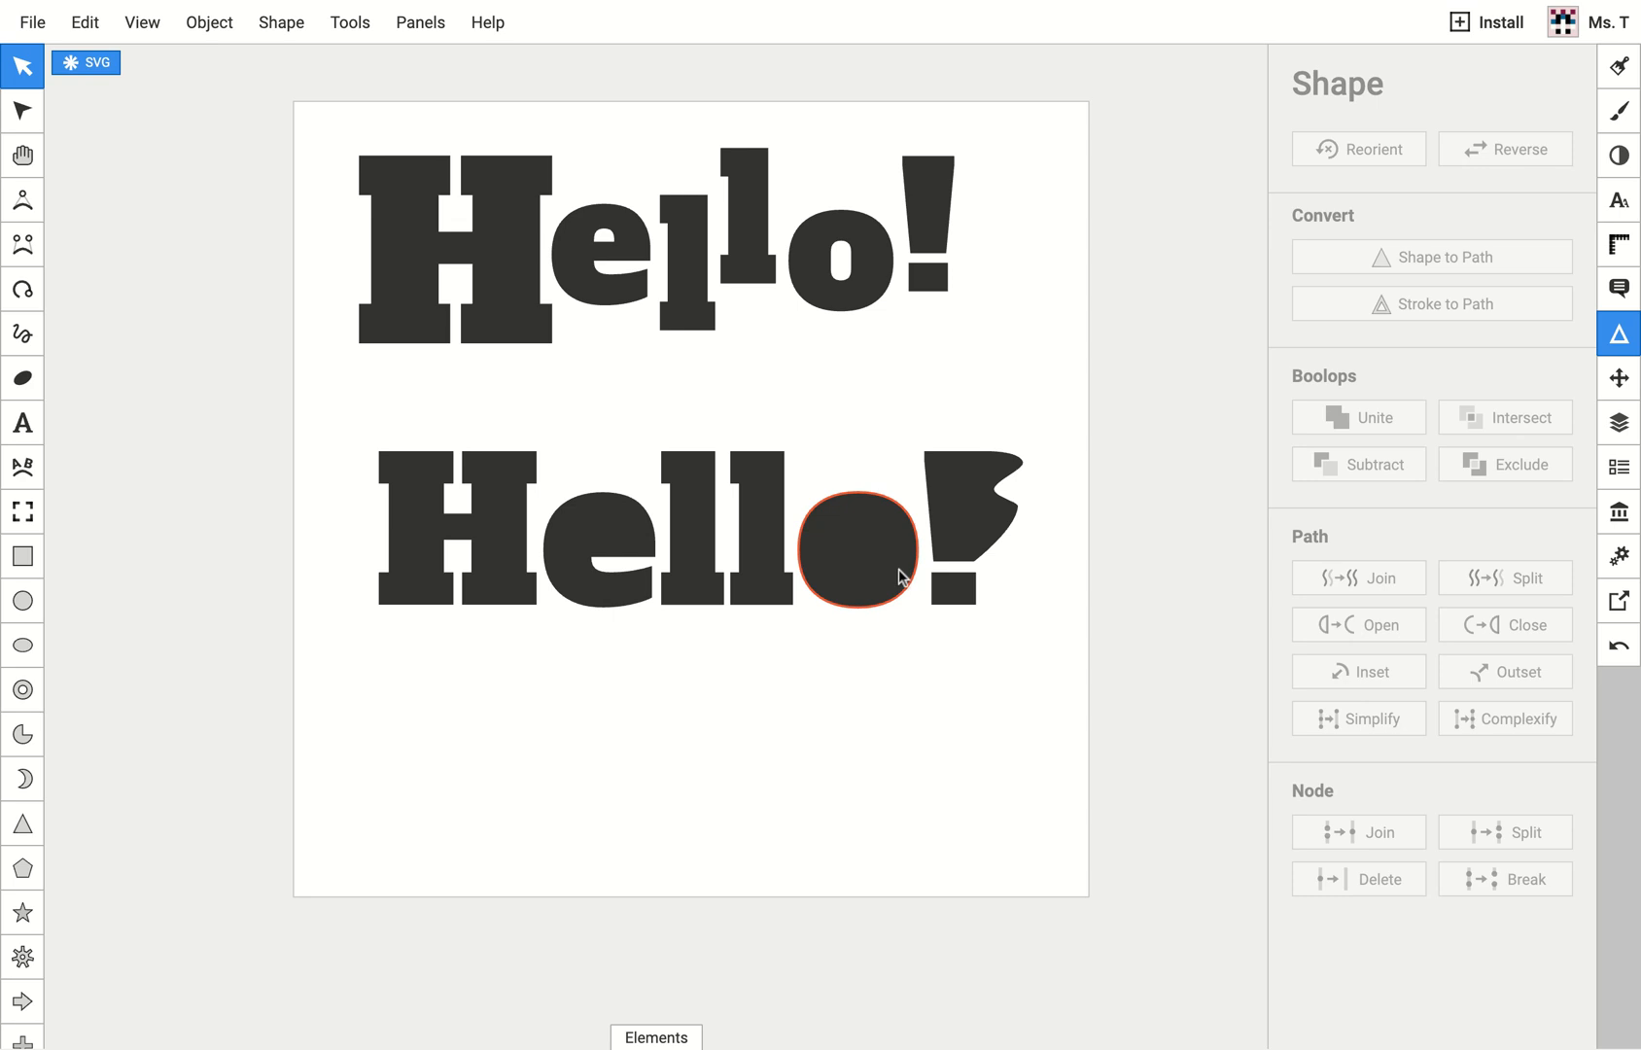
# Step: Send the outer shape of the lower word's "o" to the back and deselect it
pyautogui.click(899, 569)
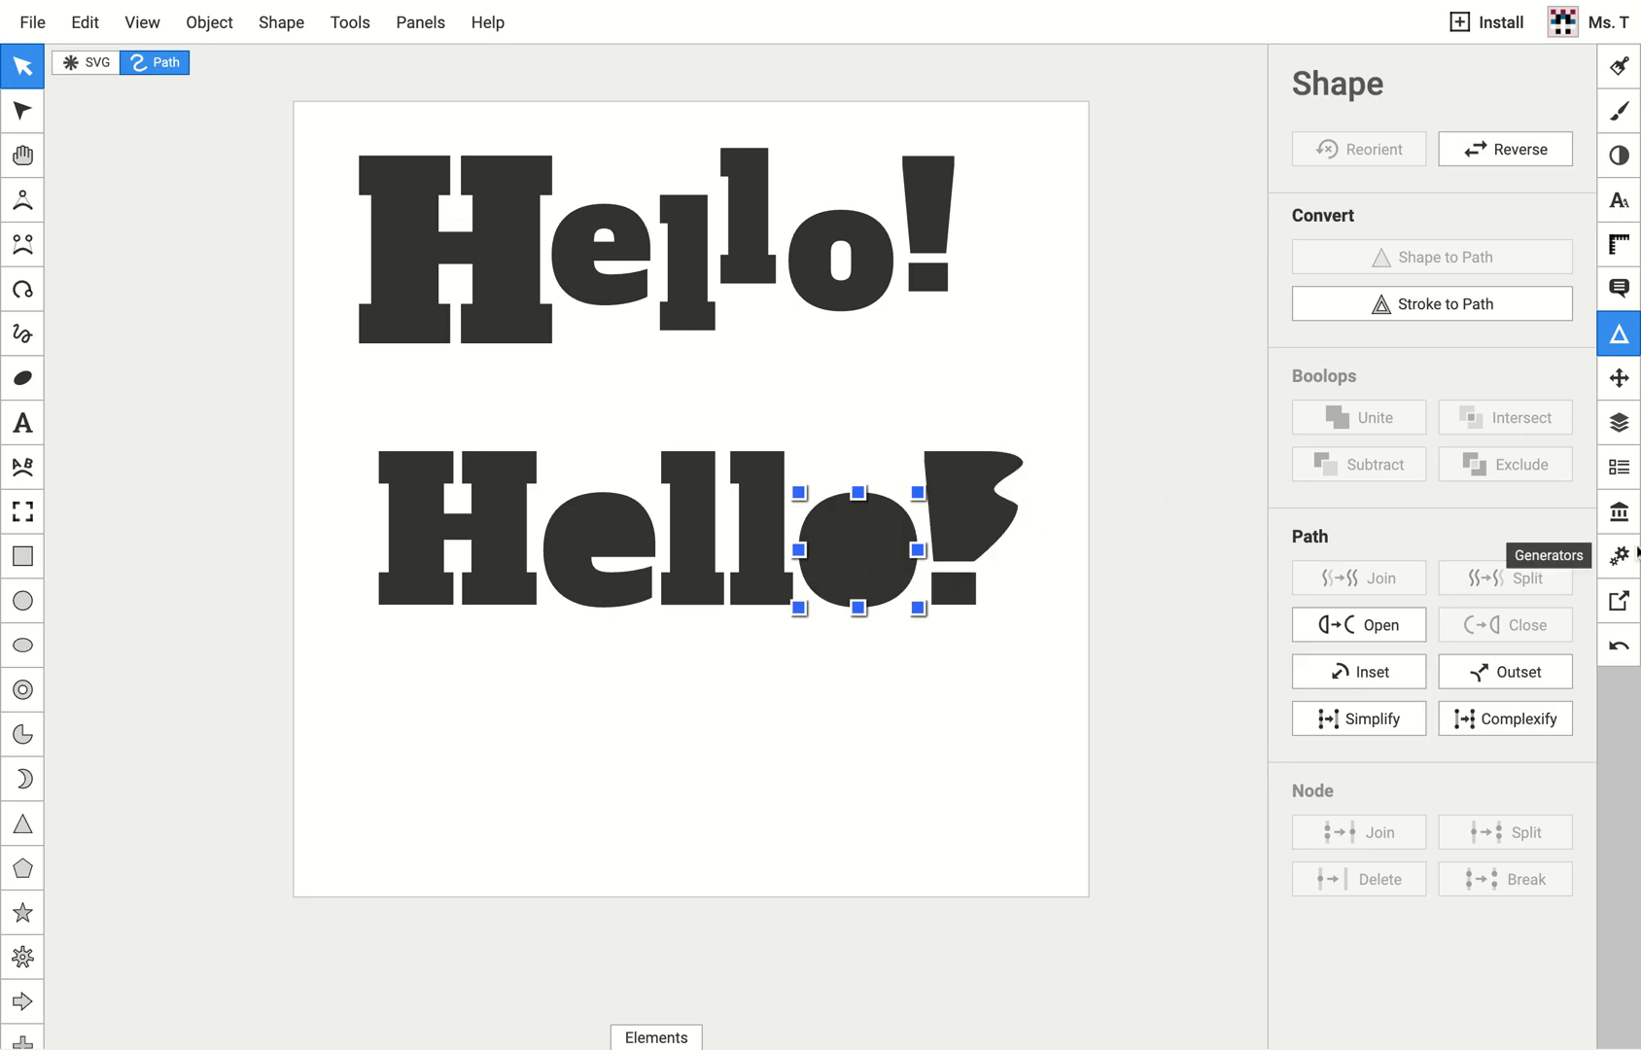
pyautogui.click(1619, 377)
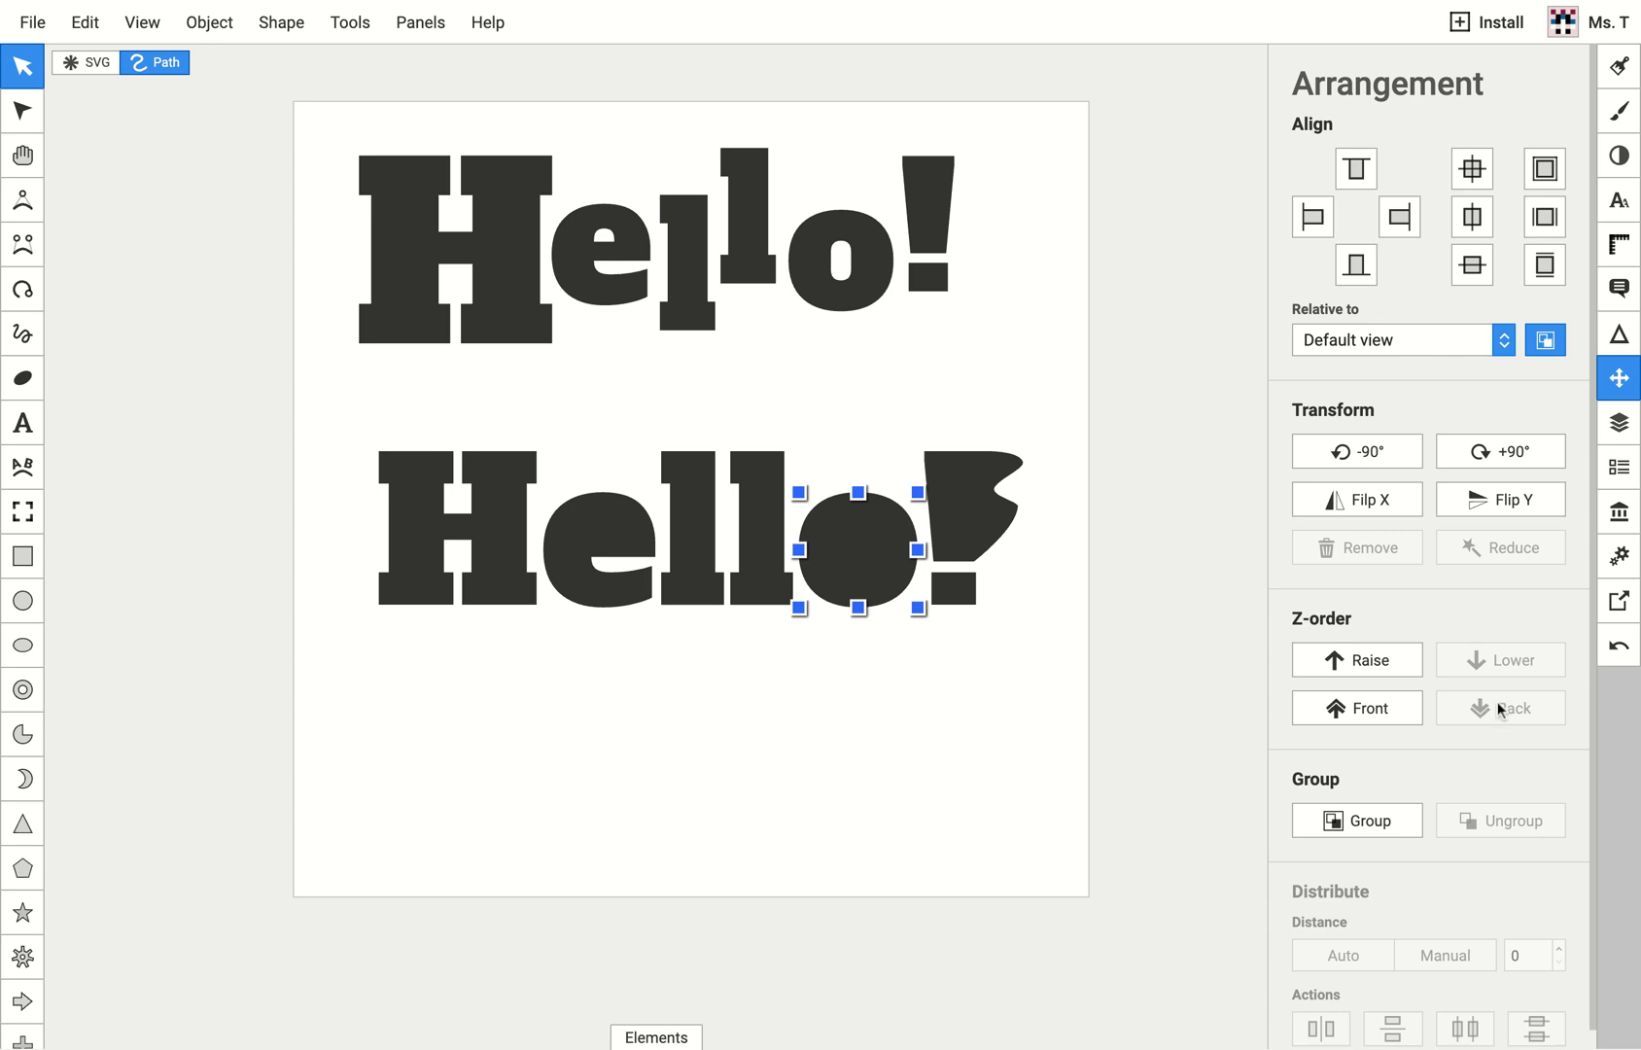
pyautogui.click(888, 653)
# Step: Try subtracting again with both shapes of the lower word's "o" selected, and undo the operation
pyautogui.click(868, 567)
pyautogui.press('End')
pyautogui.keyDown('shift'); pyautogui.click(868, 568); pyautogui.keyUp('shift')
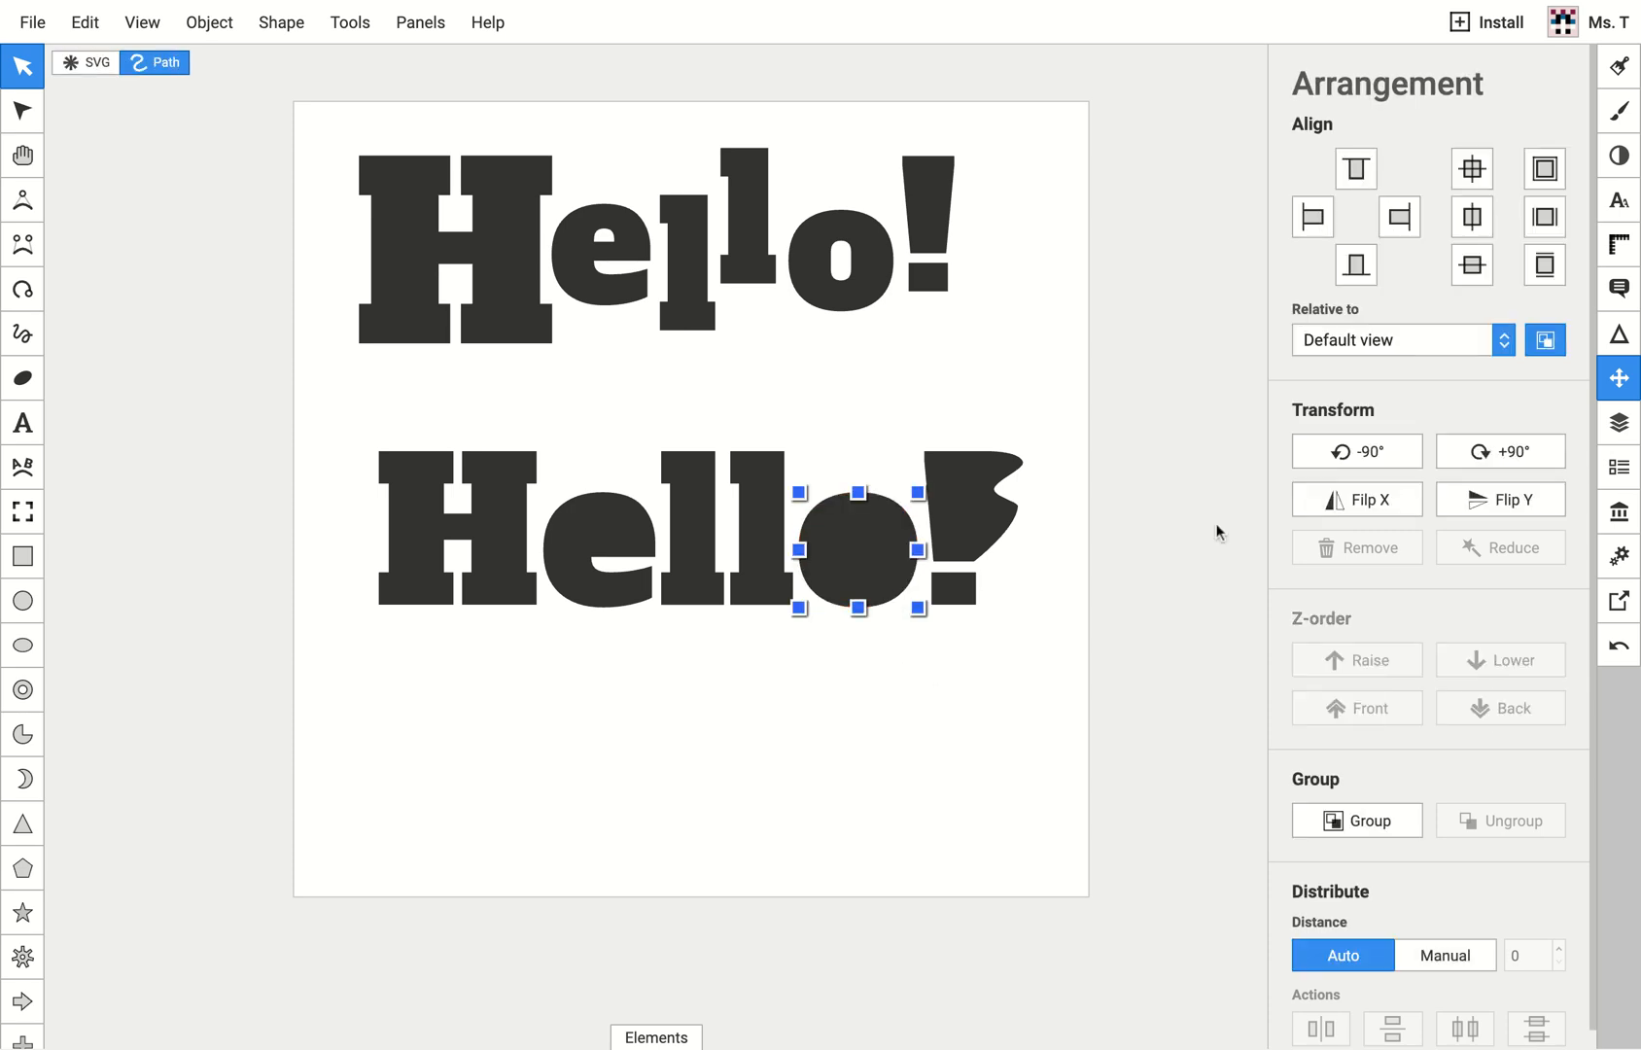
pyautogui.click(1619, 334)
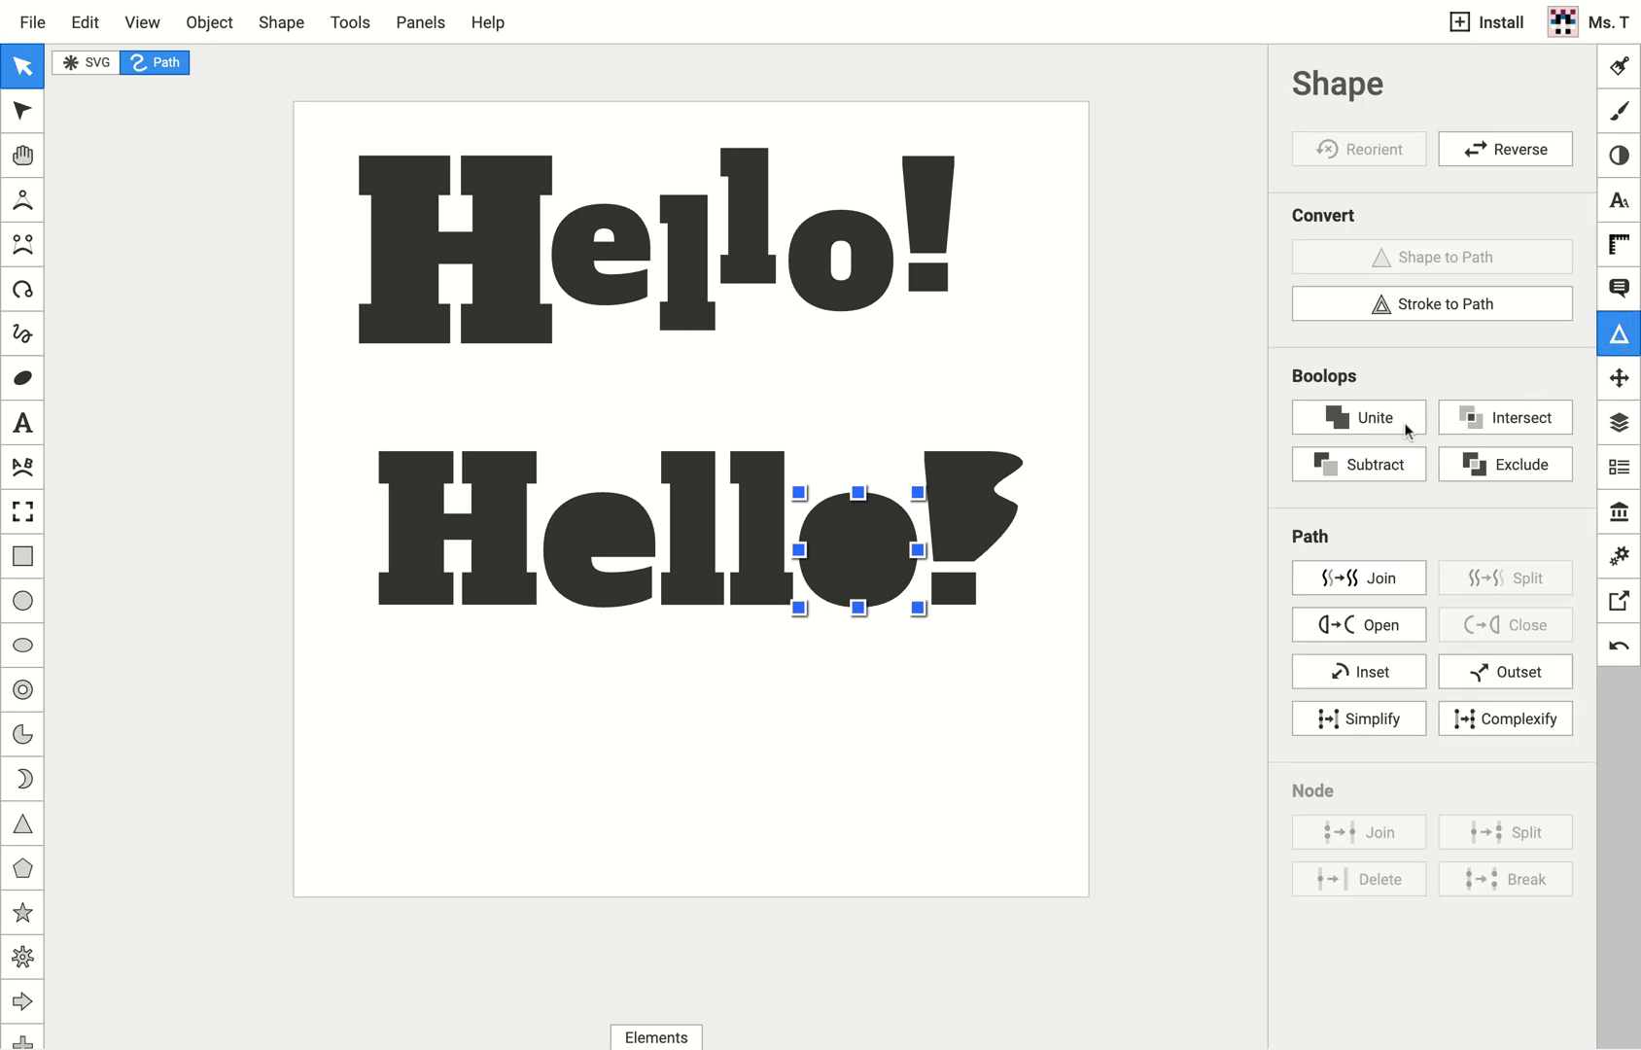
pyautogui.click(1383, 463)
pyautogui.hotkey('ctrl', 'z')
# Step: Select the outer shape of the lower word's "o" first, add the inner shape, and subtract to cut out the hole
pyautogui.click(824, 684)
pyautogui.click(860, 595)
pyautogui.keyDown('shift'); pyautogui.click(863, 564); pyautogui.keyUp('shift')
pyautogui.click(1320, 466)
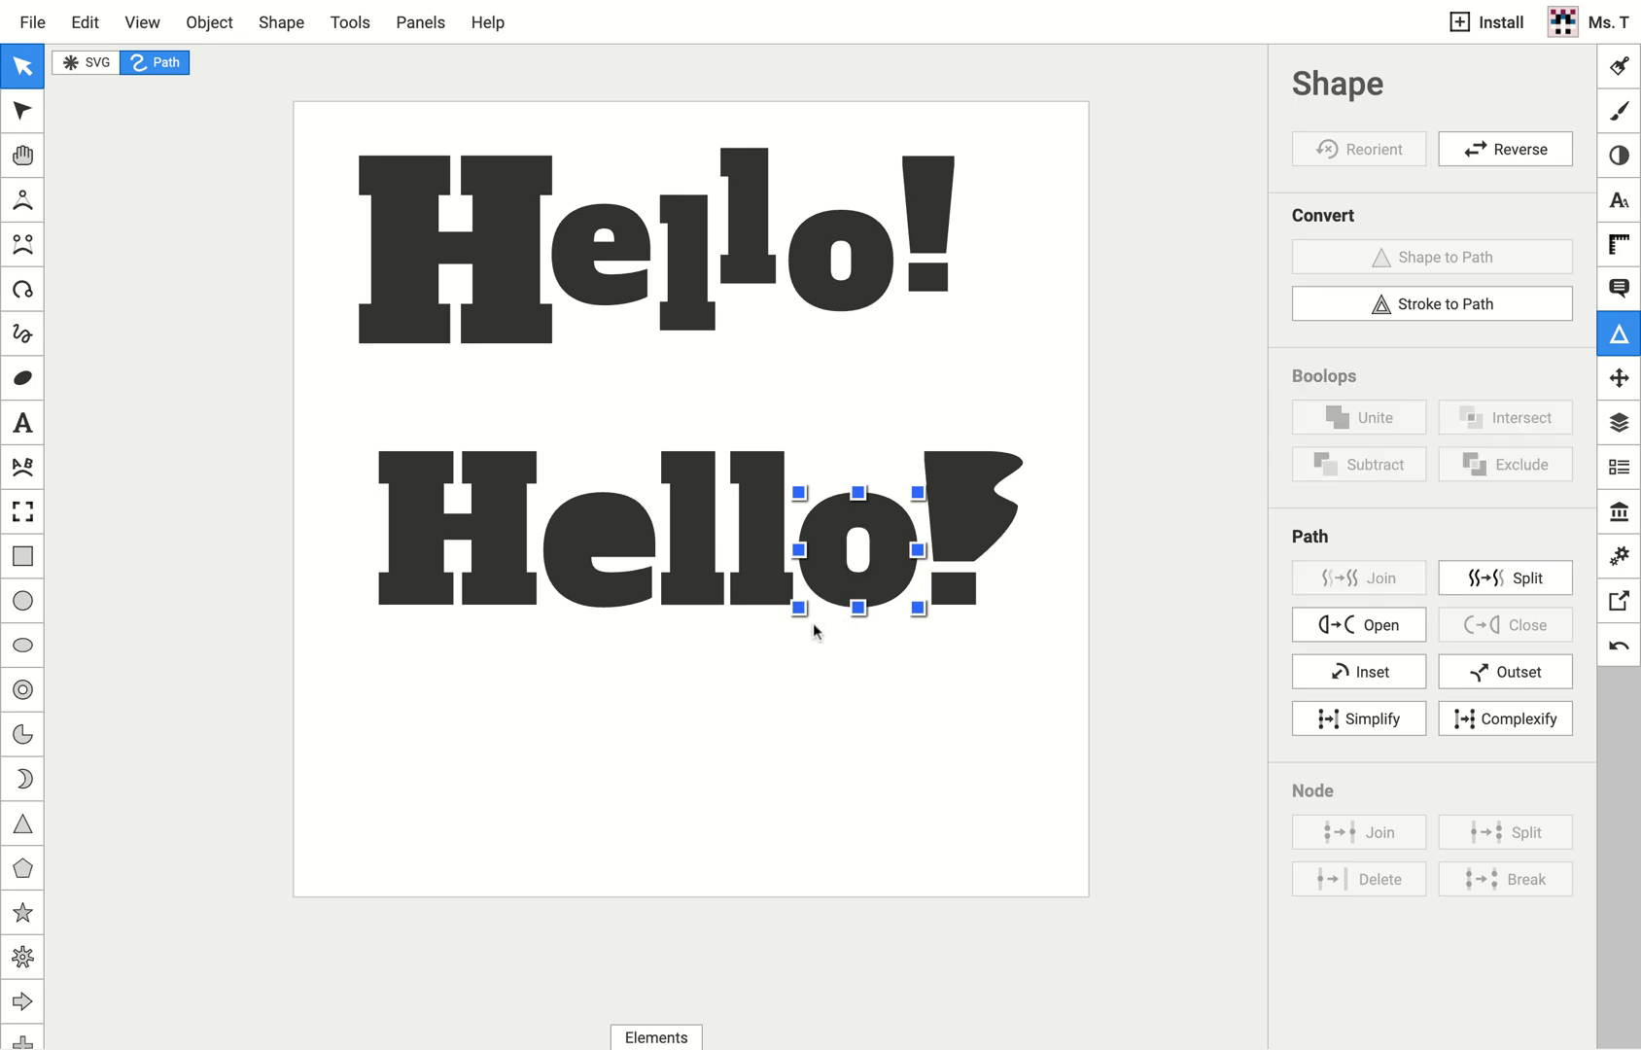
# Step: Subtract the inner shape of the lower word's "e" from its outer shape, selecting the outer shape first
pyautogui.click(584, 609)
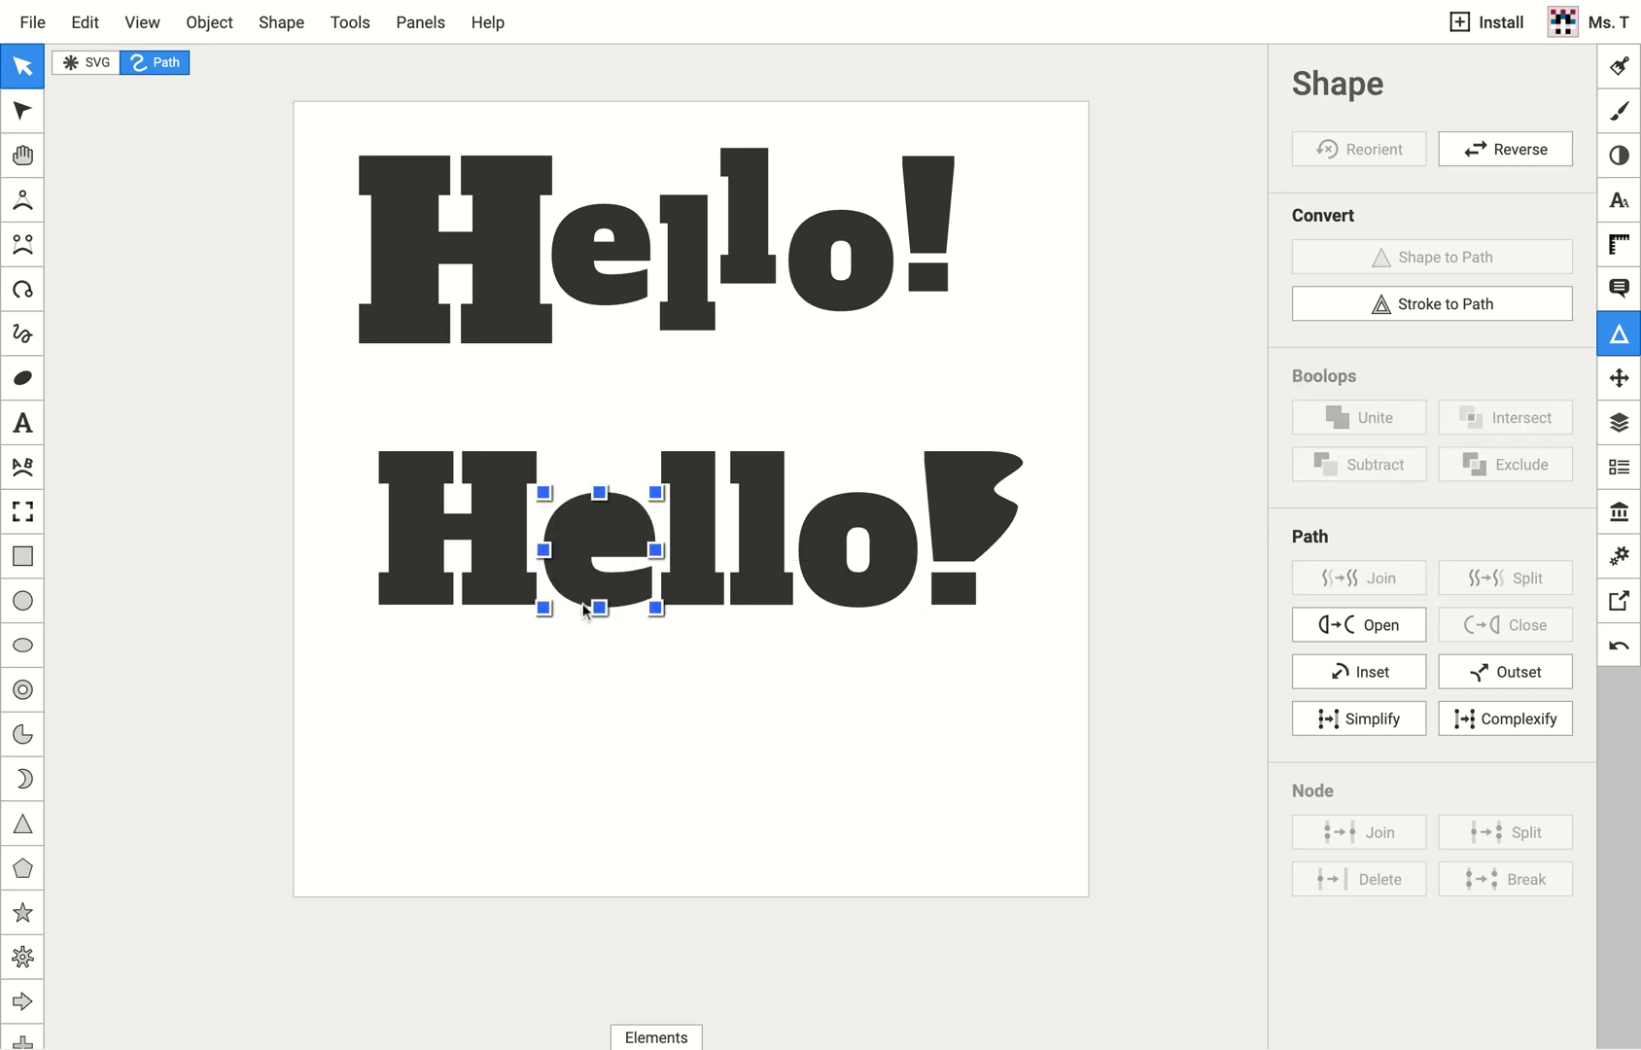
pyautogui.keyDown('shift'); pyautogui.click(600, 539); pyautogui.keyUp('shift')
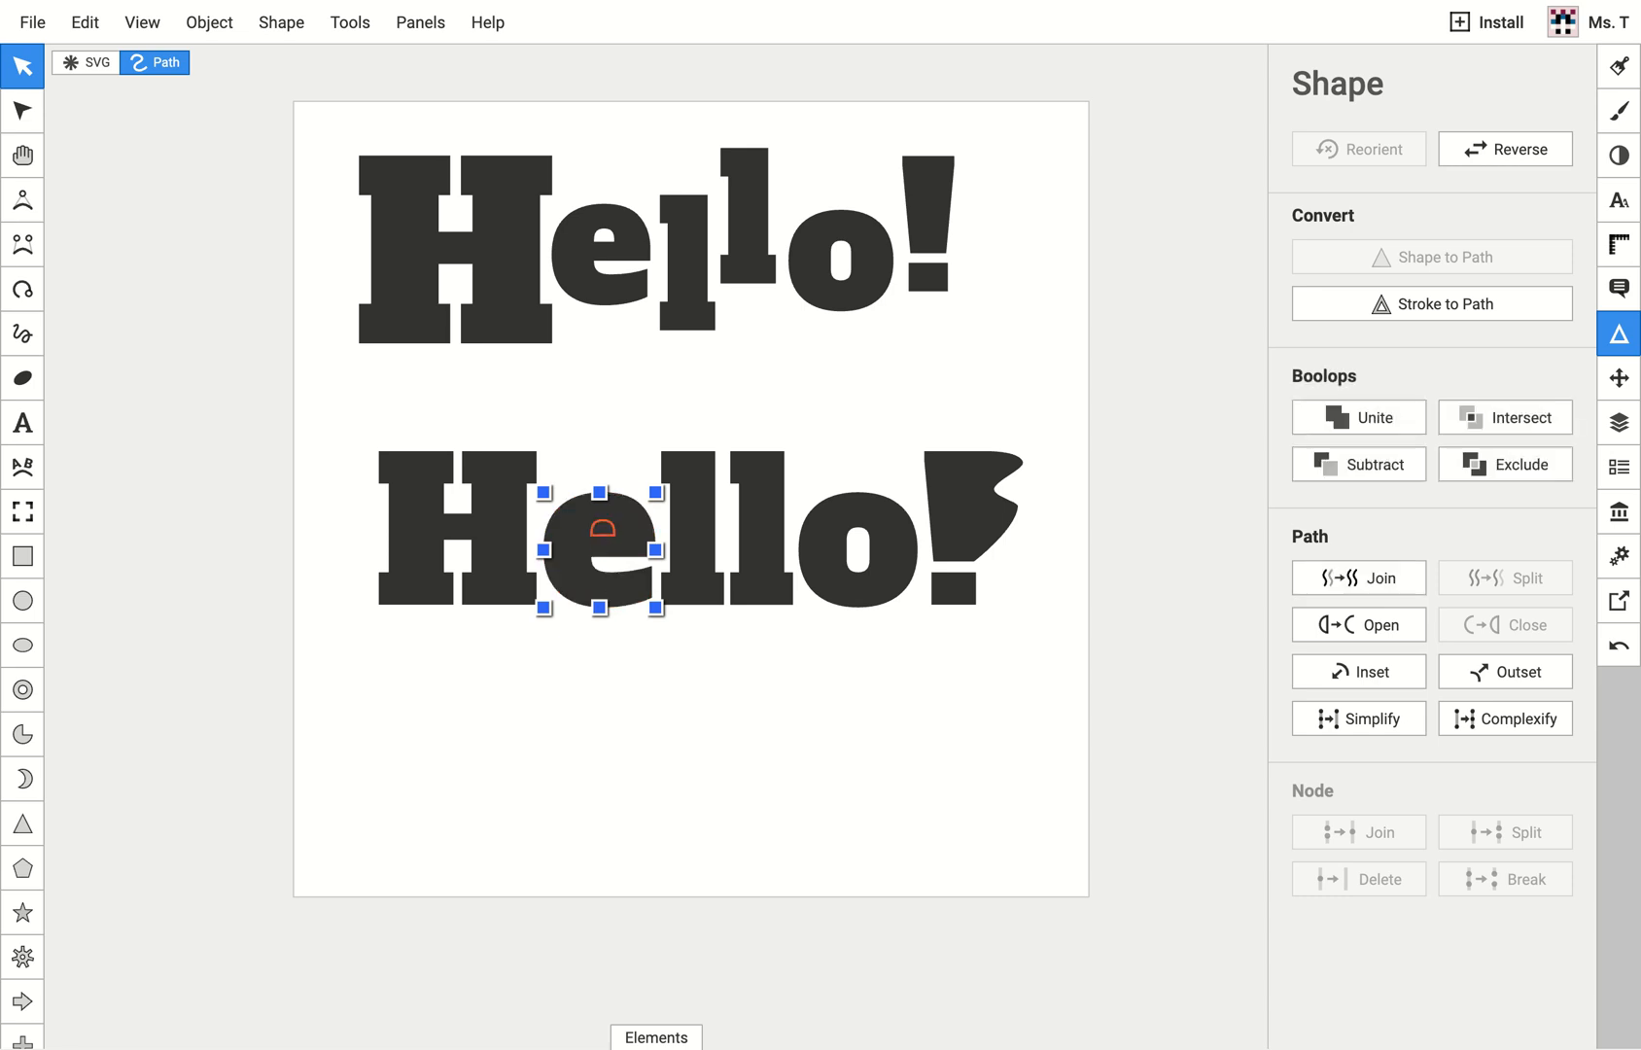
pyautogui.hotkey('ctrl', 'shift', 'u')
pyautogui.click(1374, 464)
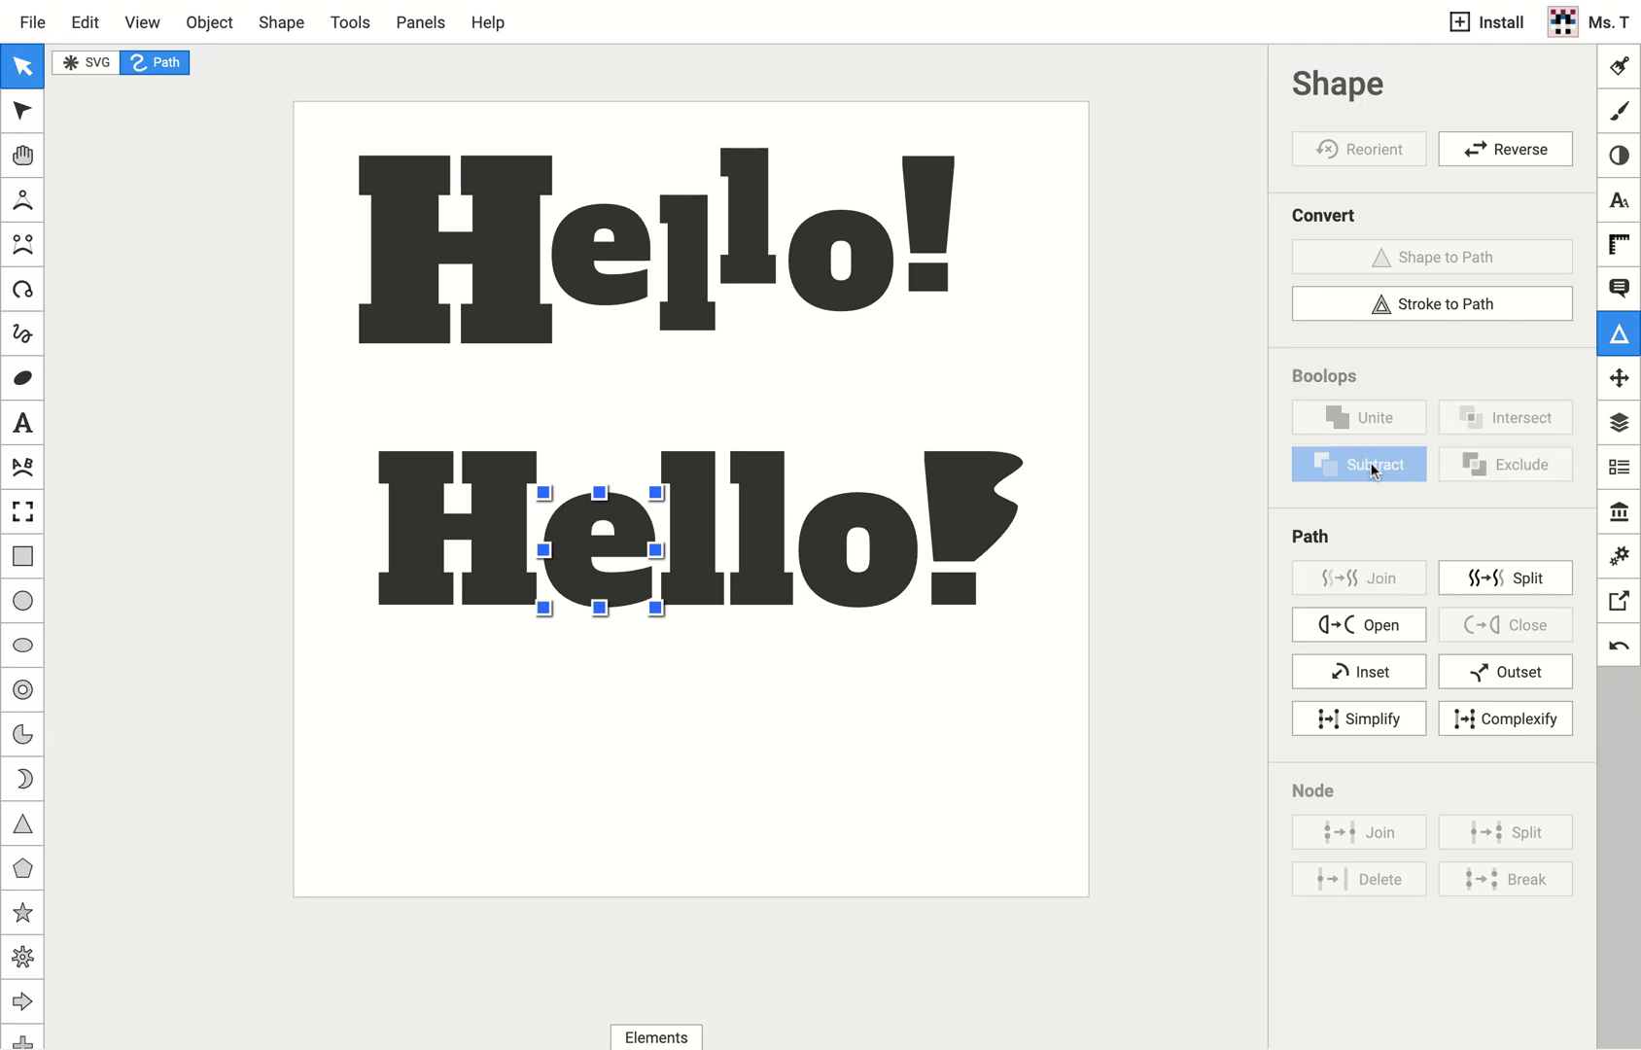
pyautogui.click(700, 742)
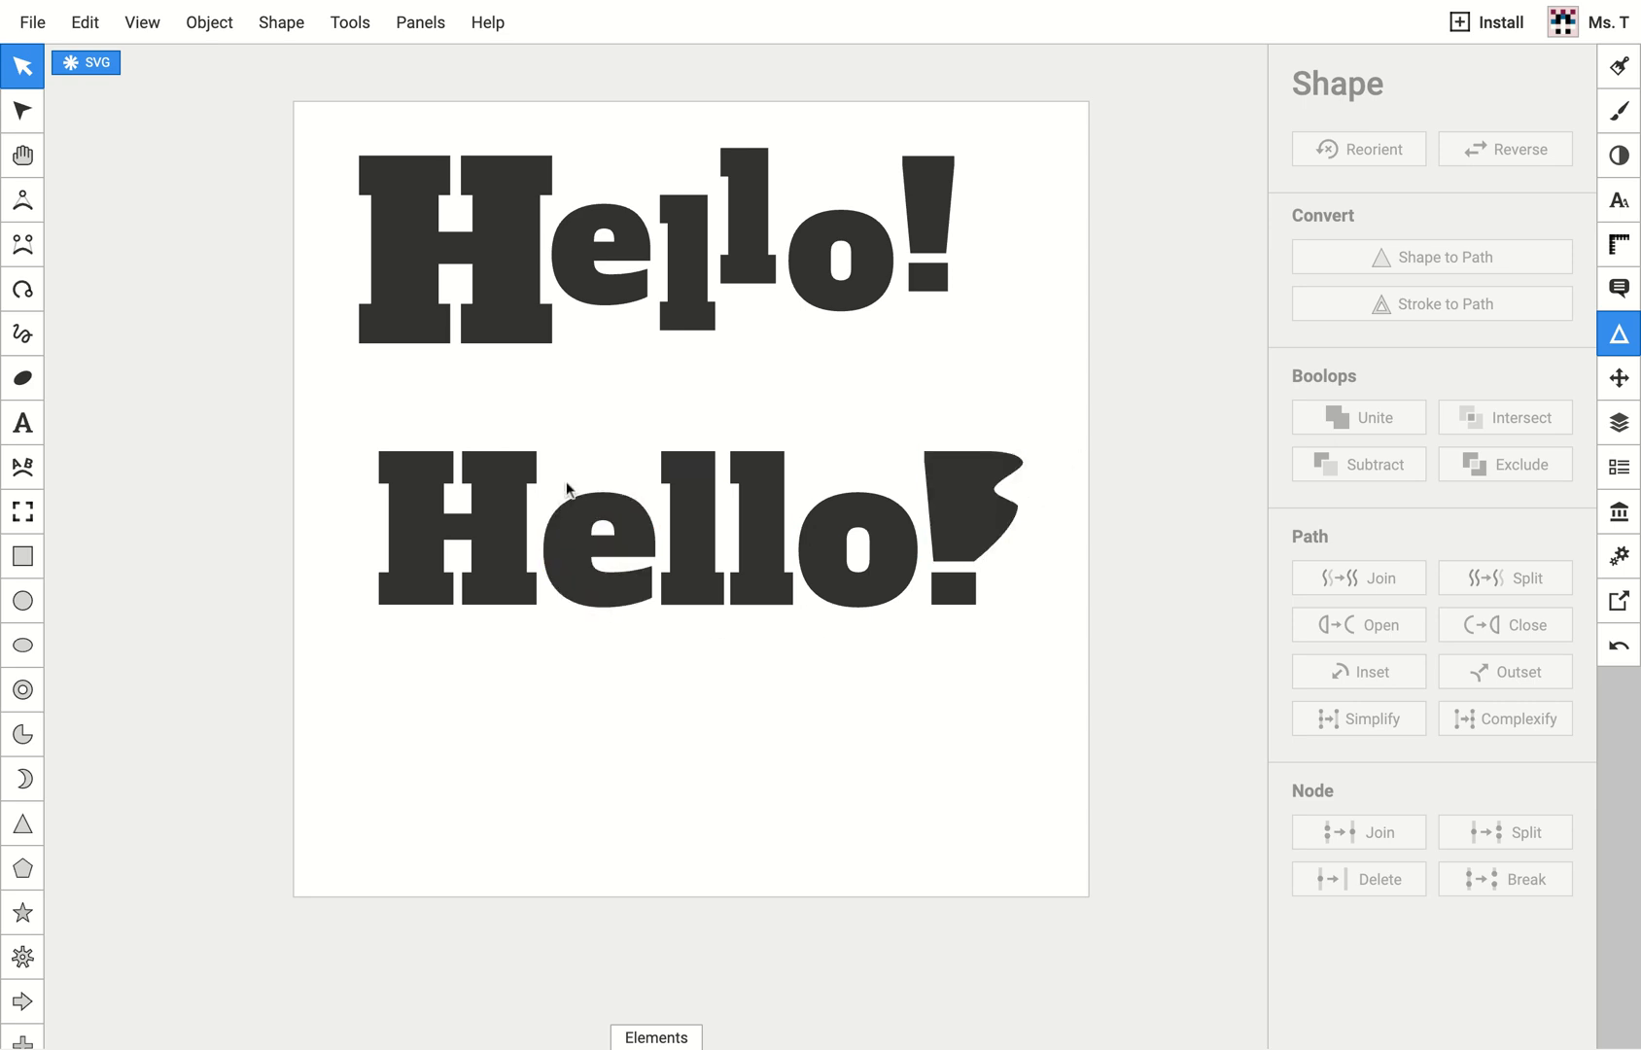
# Step: Move the lower word's "H" and first "l" up and left, and its "e" and second "l" down and left
pyautogui.click(492, 535)
pyautogui.moveTo(496, 538); pyautogui.dragTo(469, 487)
pyautogui.moveTo(557, 568); pyautogui.dragTo(525, 627)
pyautogui.moveTo(676, 584); pyautogui.dragTo(649, 560)
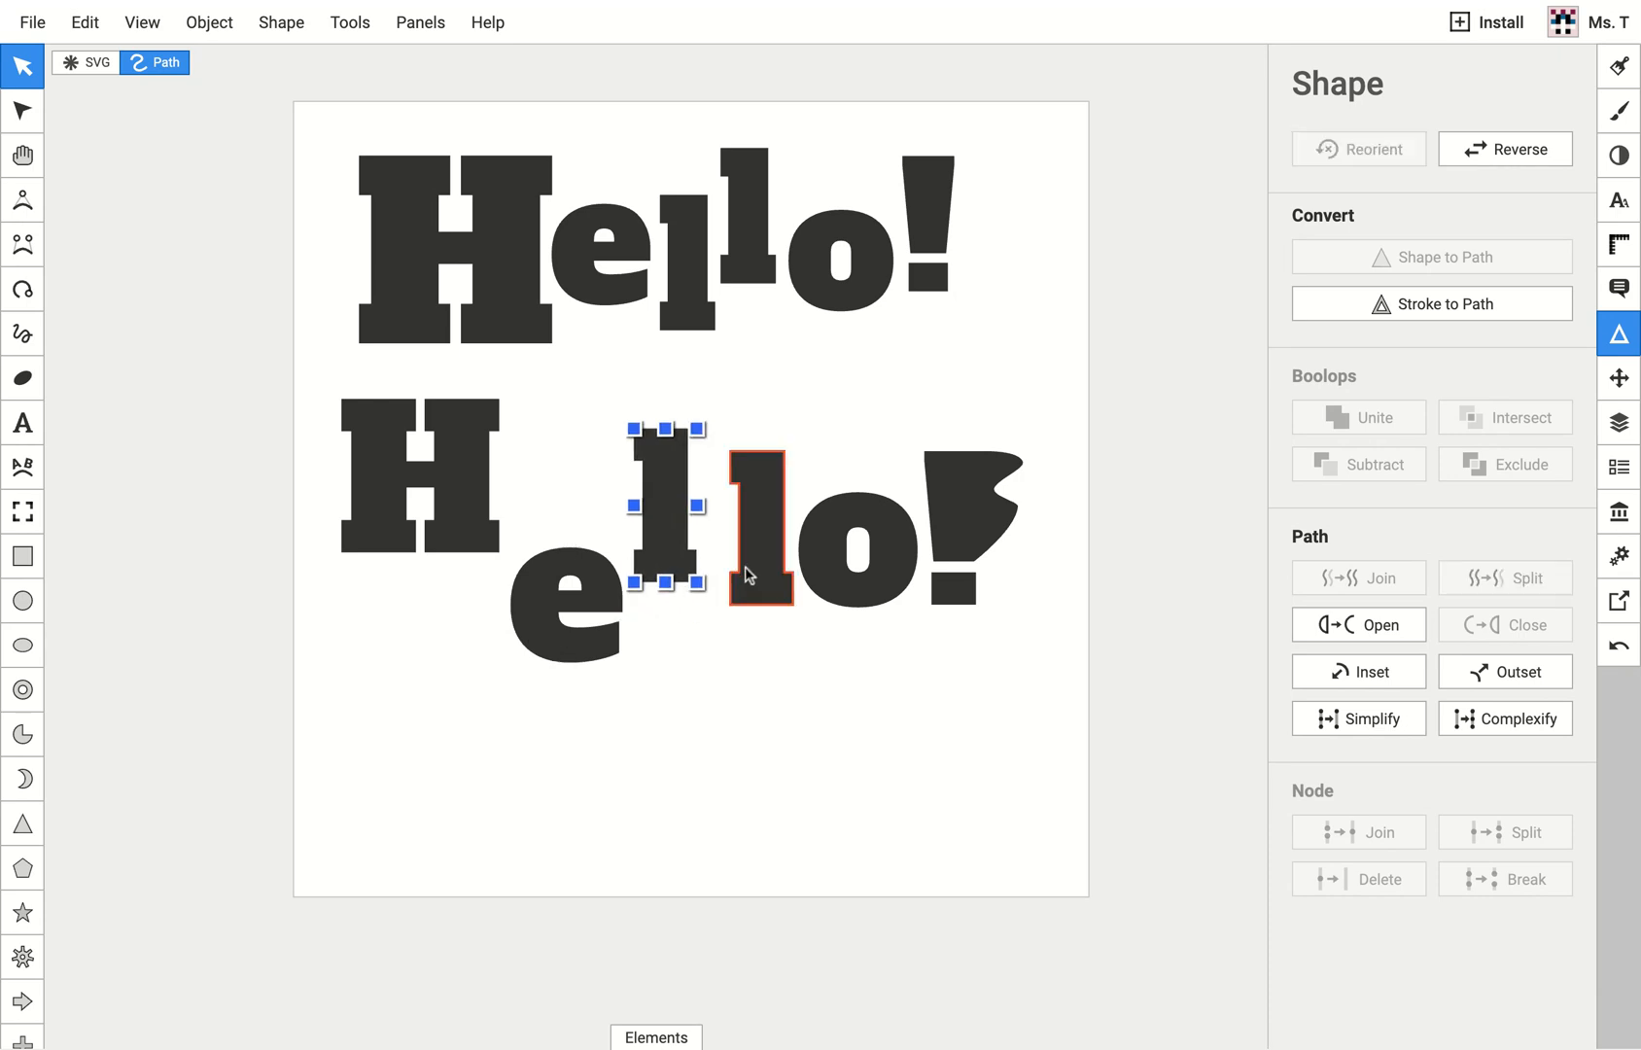
pyautogui.moveTo(744, 578); pyautogui.dragTo(726, 644)
# Step: Rotate the lower word's second "l" clockwise by about 20 degrees and move the "o" down beside its foot
pyautogui.doubleClick(740, 637)
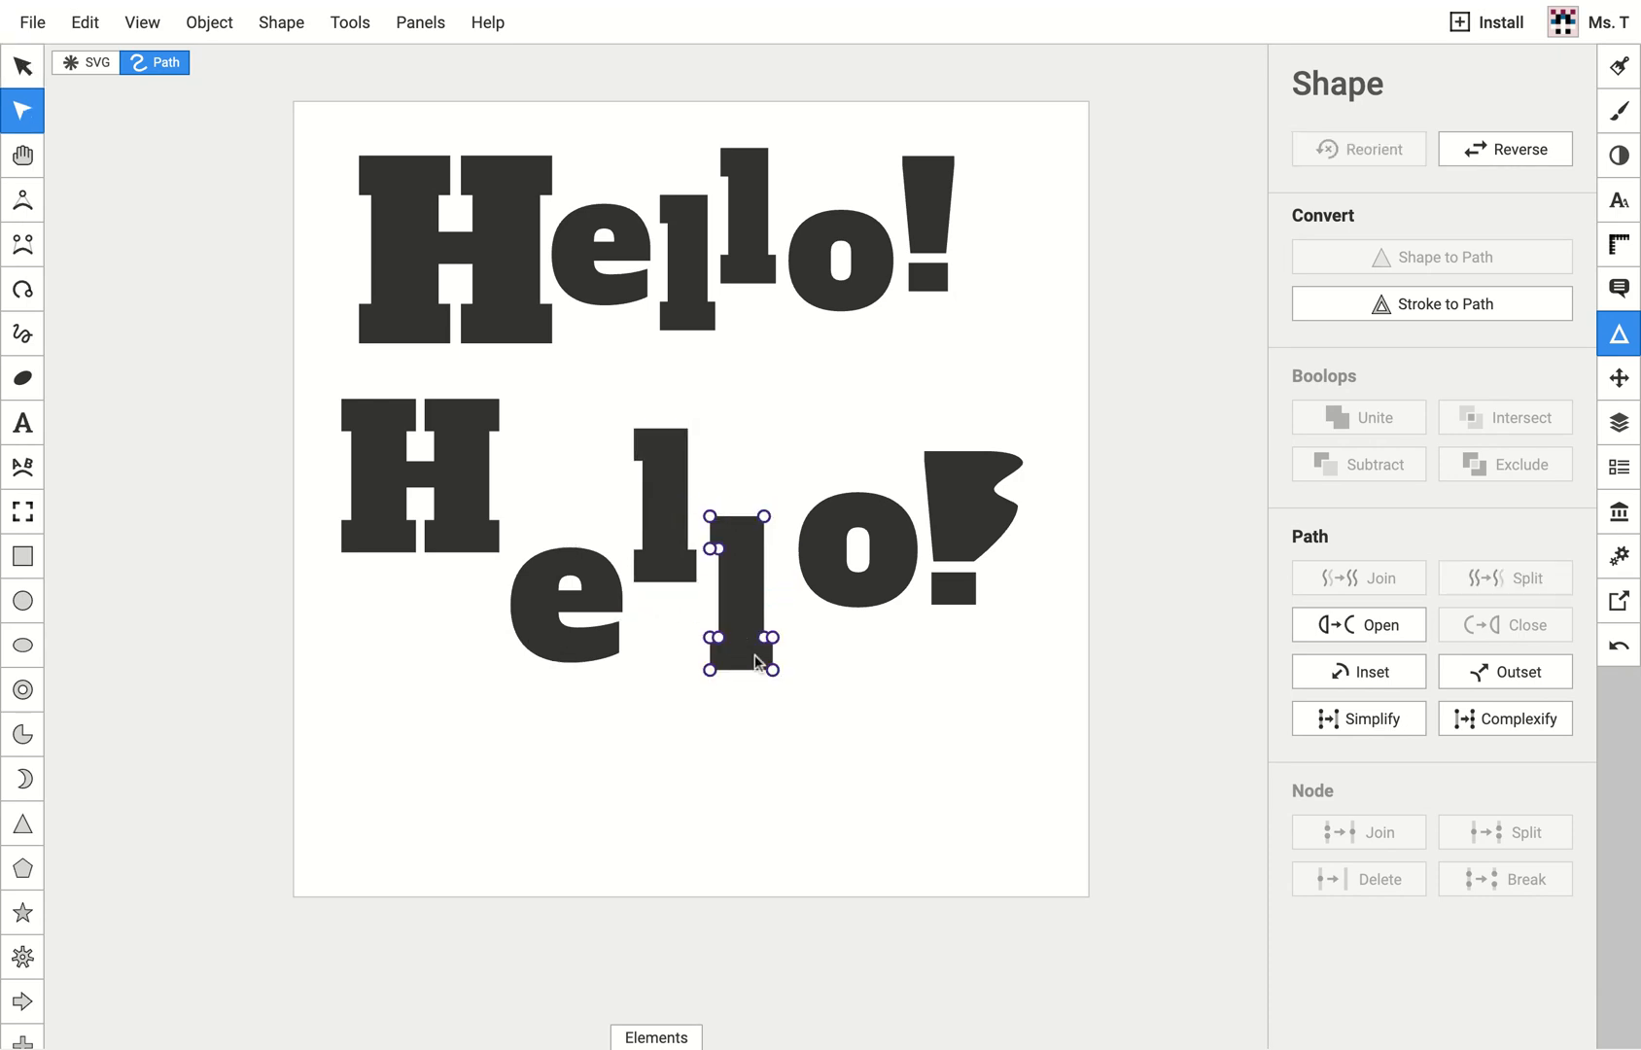
pyautogui.click(811, 678)
pyautogui.click(738, 659)
pyautogui.doubleClick(738, 660)
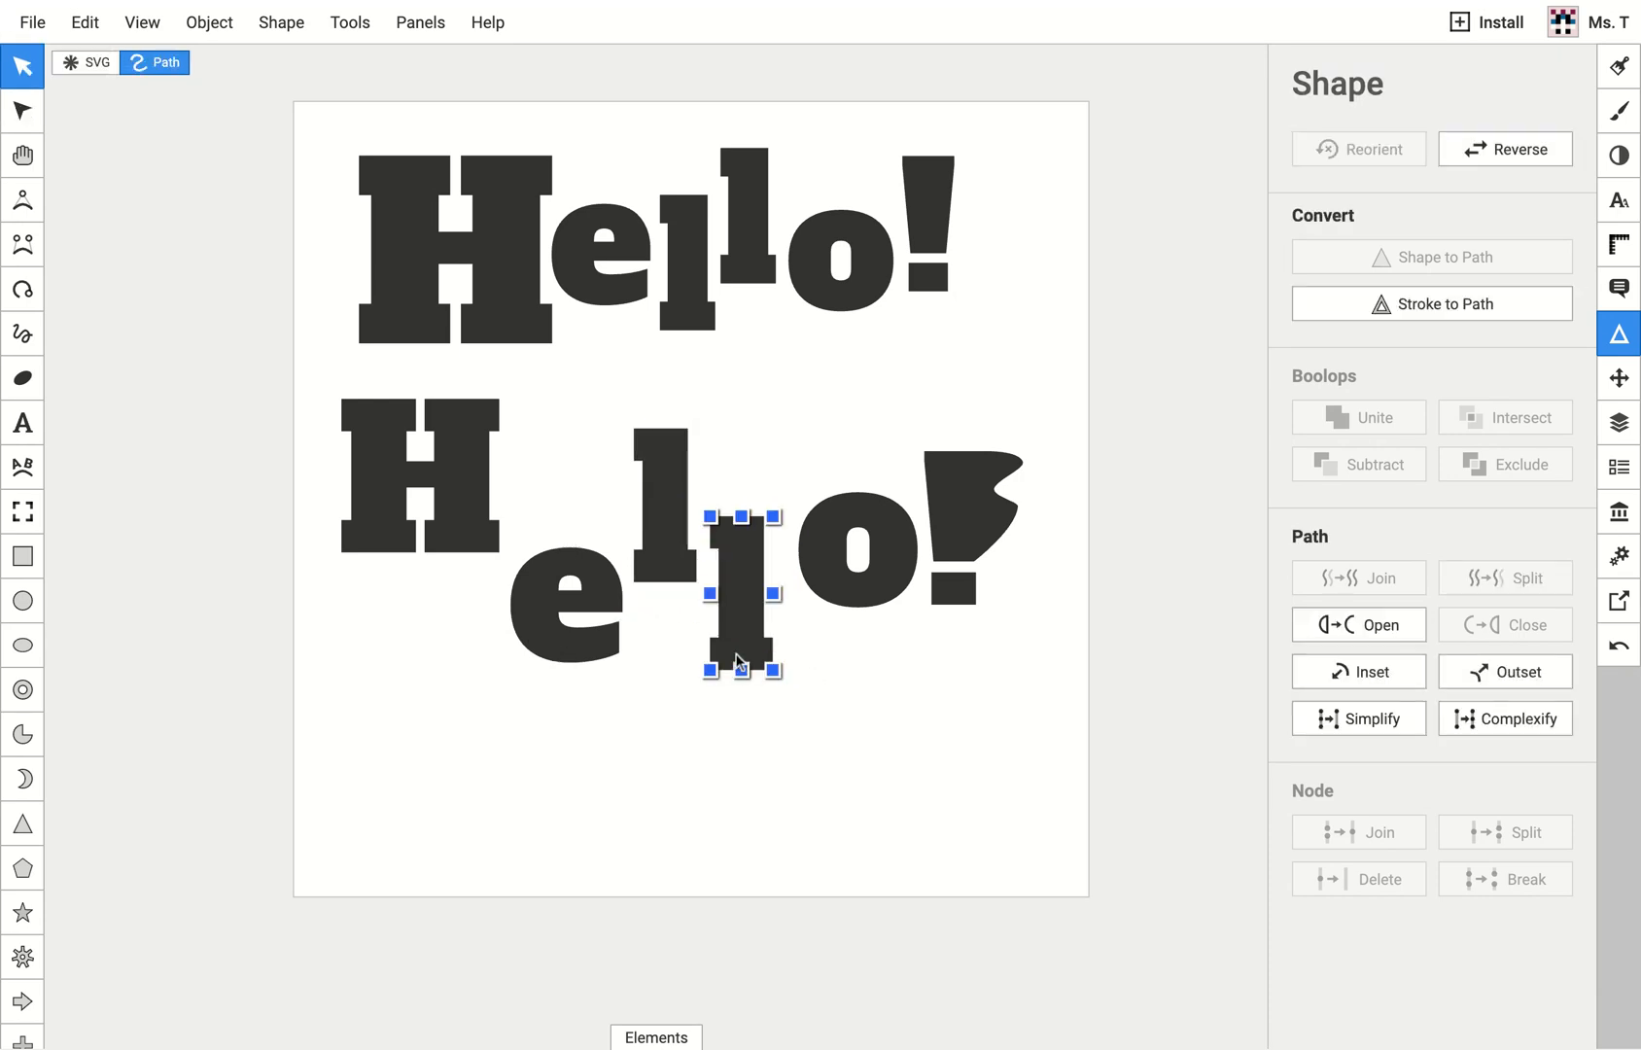
pyautogui.moveTo(774, 675); pyautogui.dragTo(773, 677)
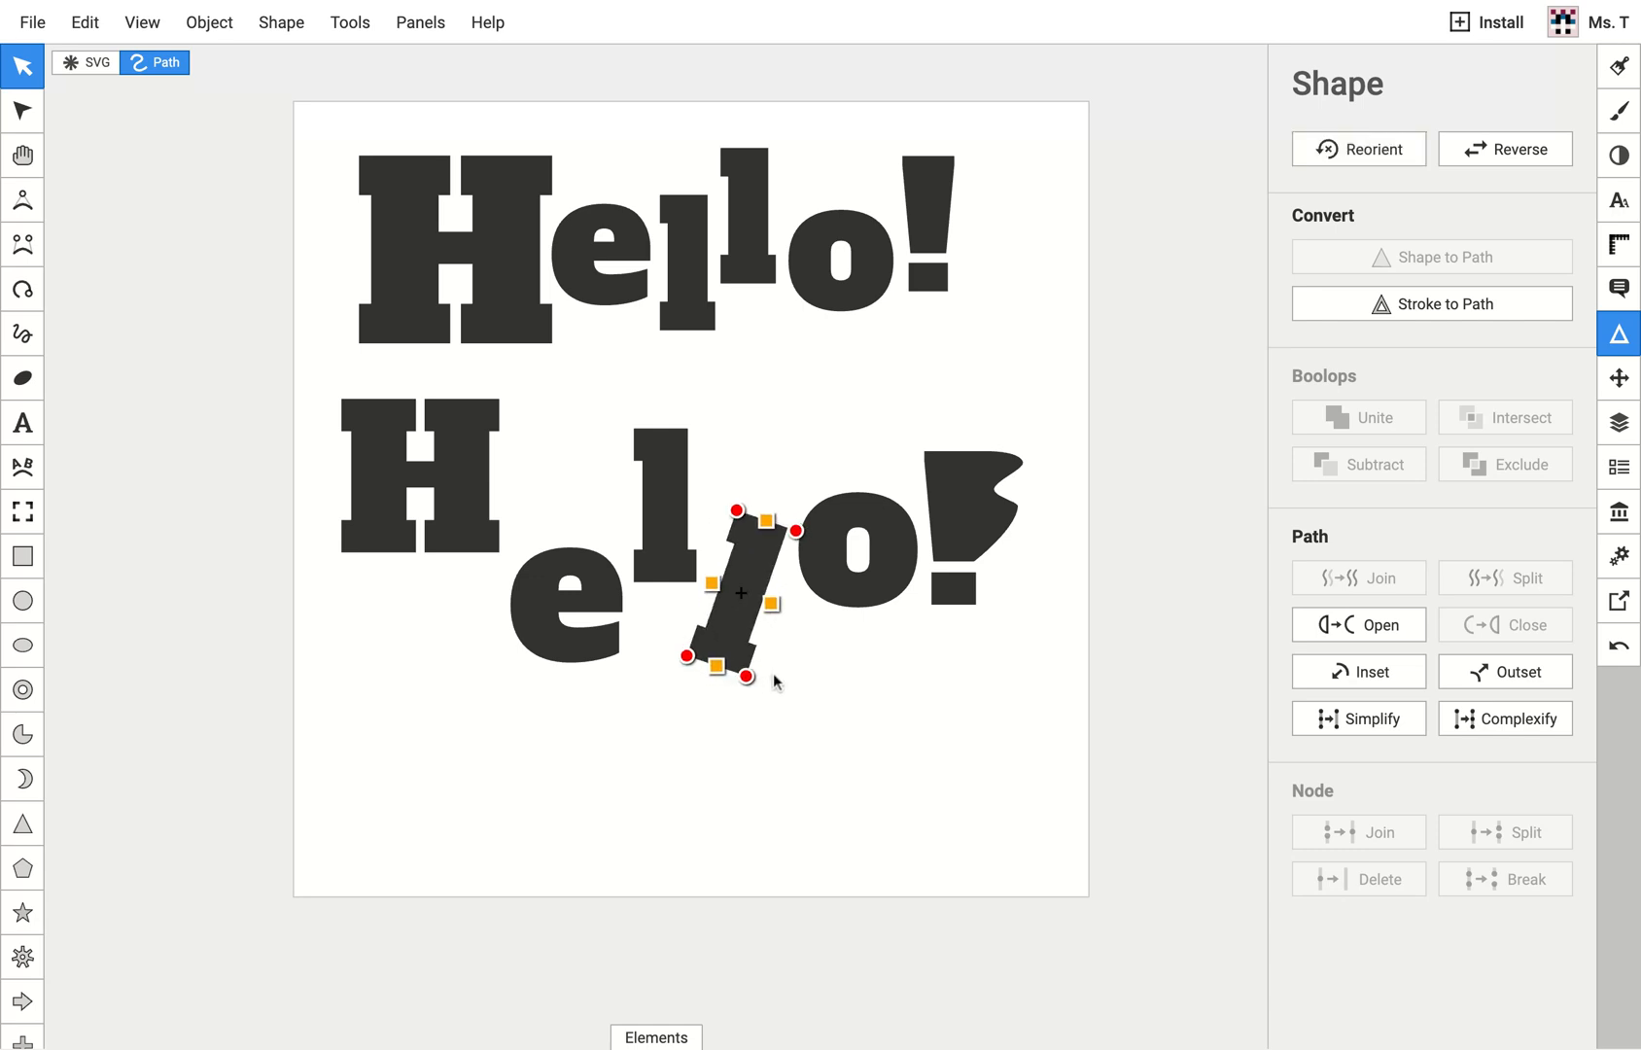
pyautogui.moveTo(845, 606); pyautogui.dragTo(832, 713)
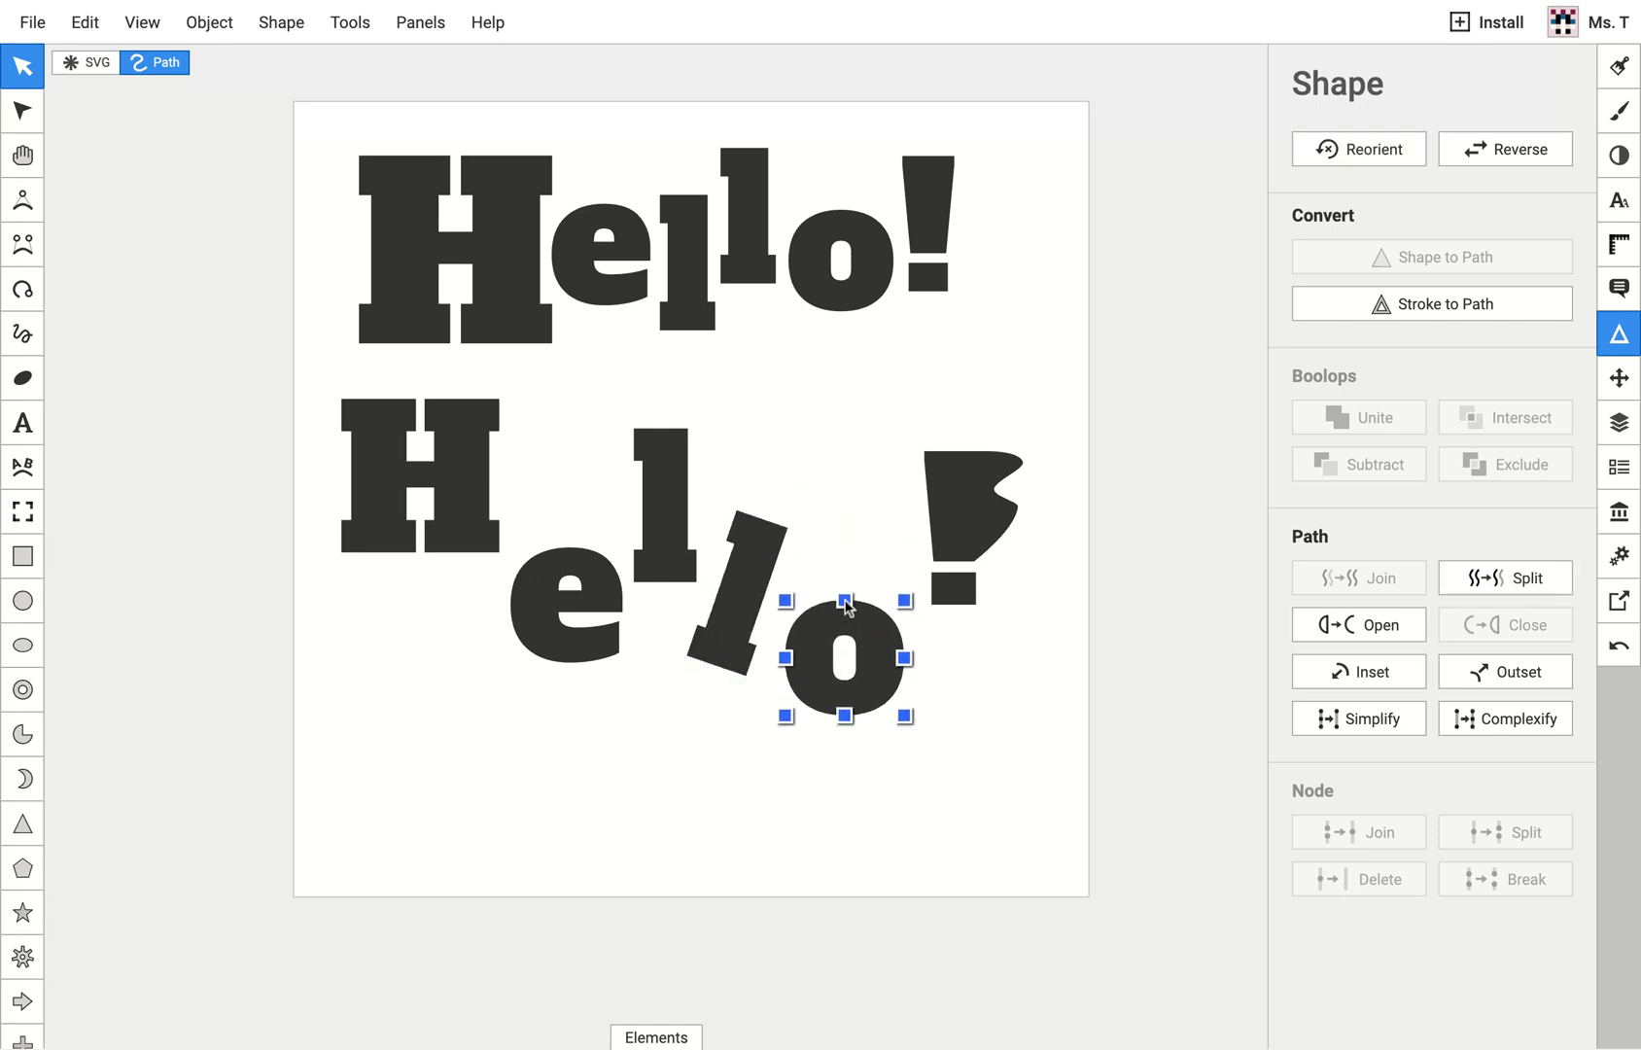
# Step: Try moving the upper part of the lower word's exclamation mark on its own, and undo the move
pyautogui.click(977, 511)
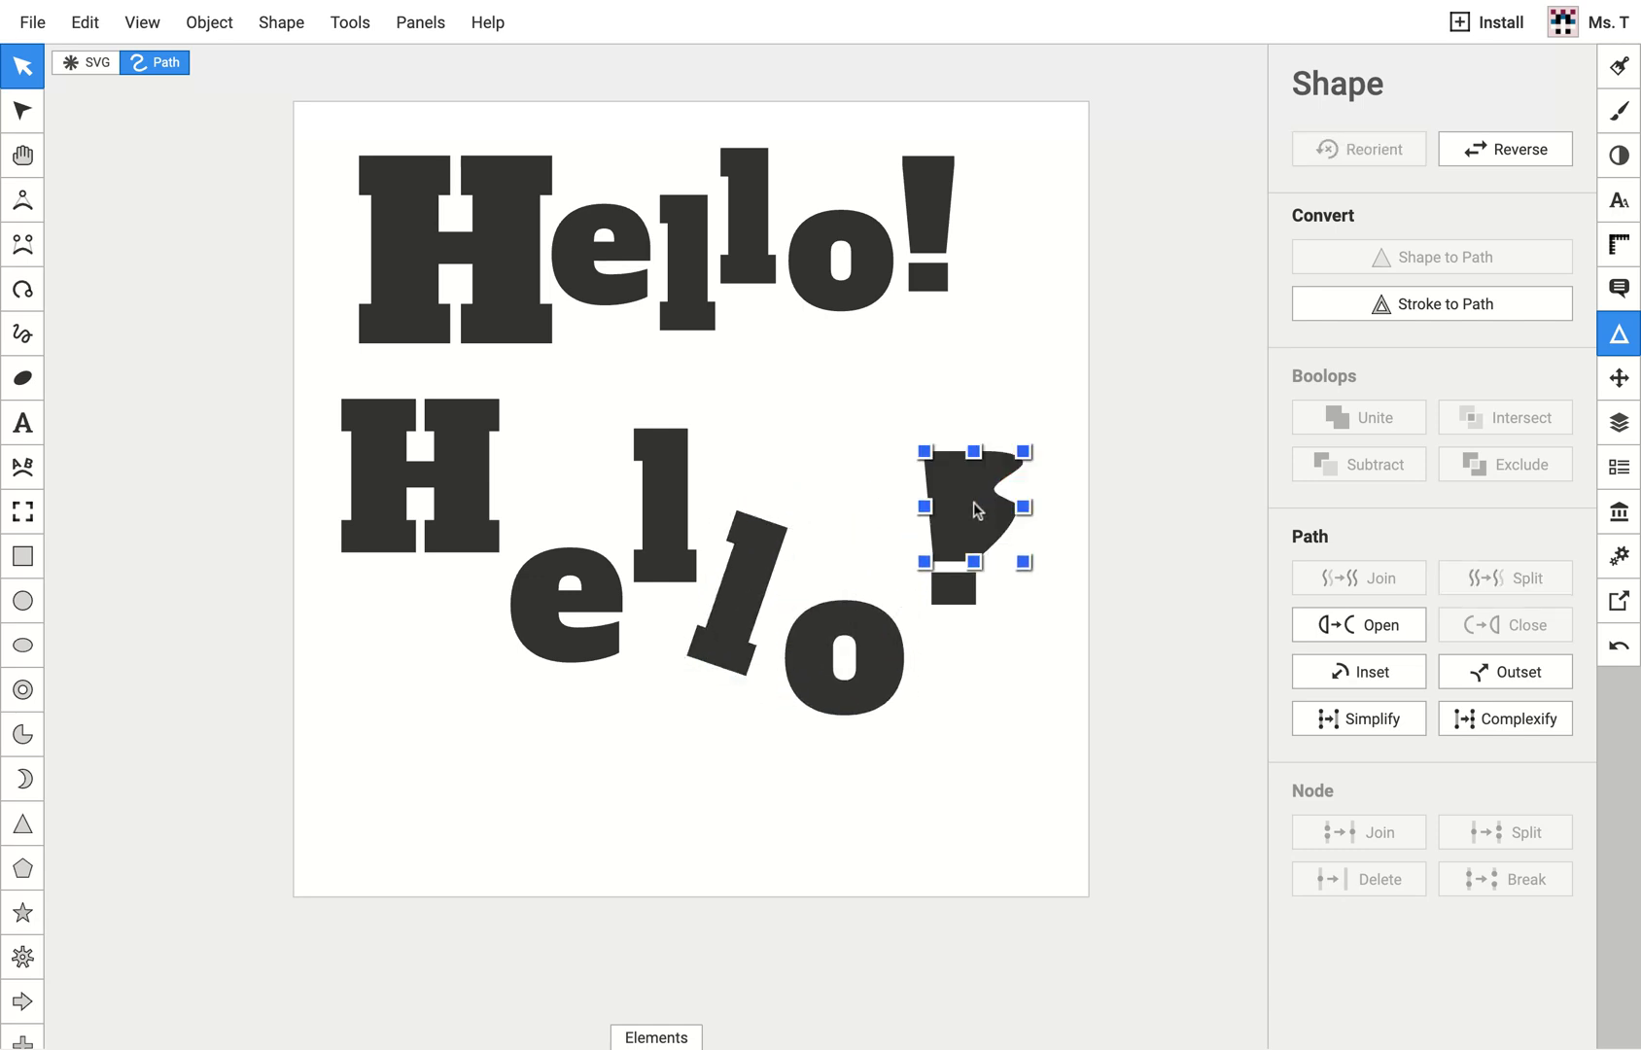
pyautogui.keyDown('shift'); pyautogui.click(965, 604); pyautogui.keyUp('shift')
pyautogui.click(1010, 612)
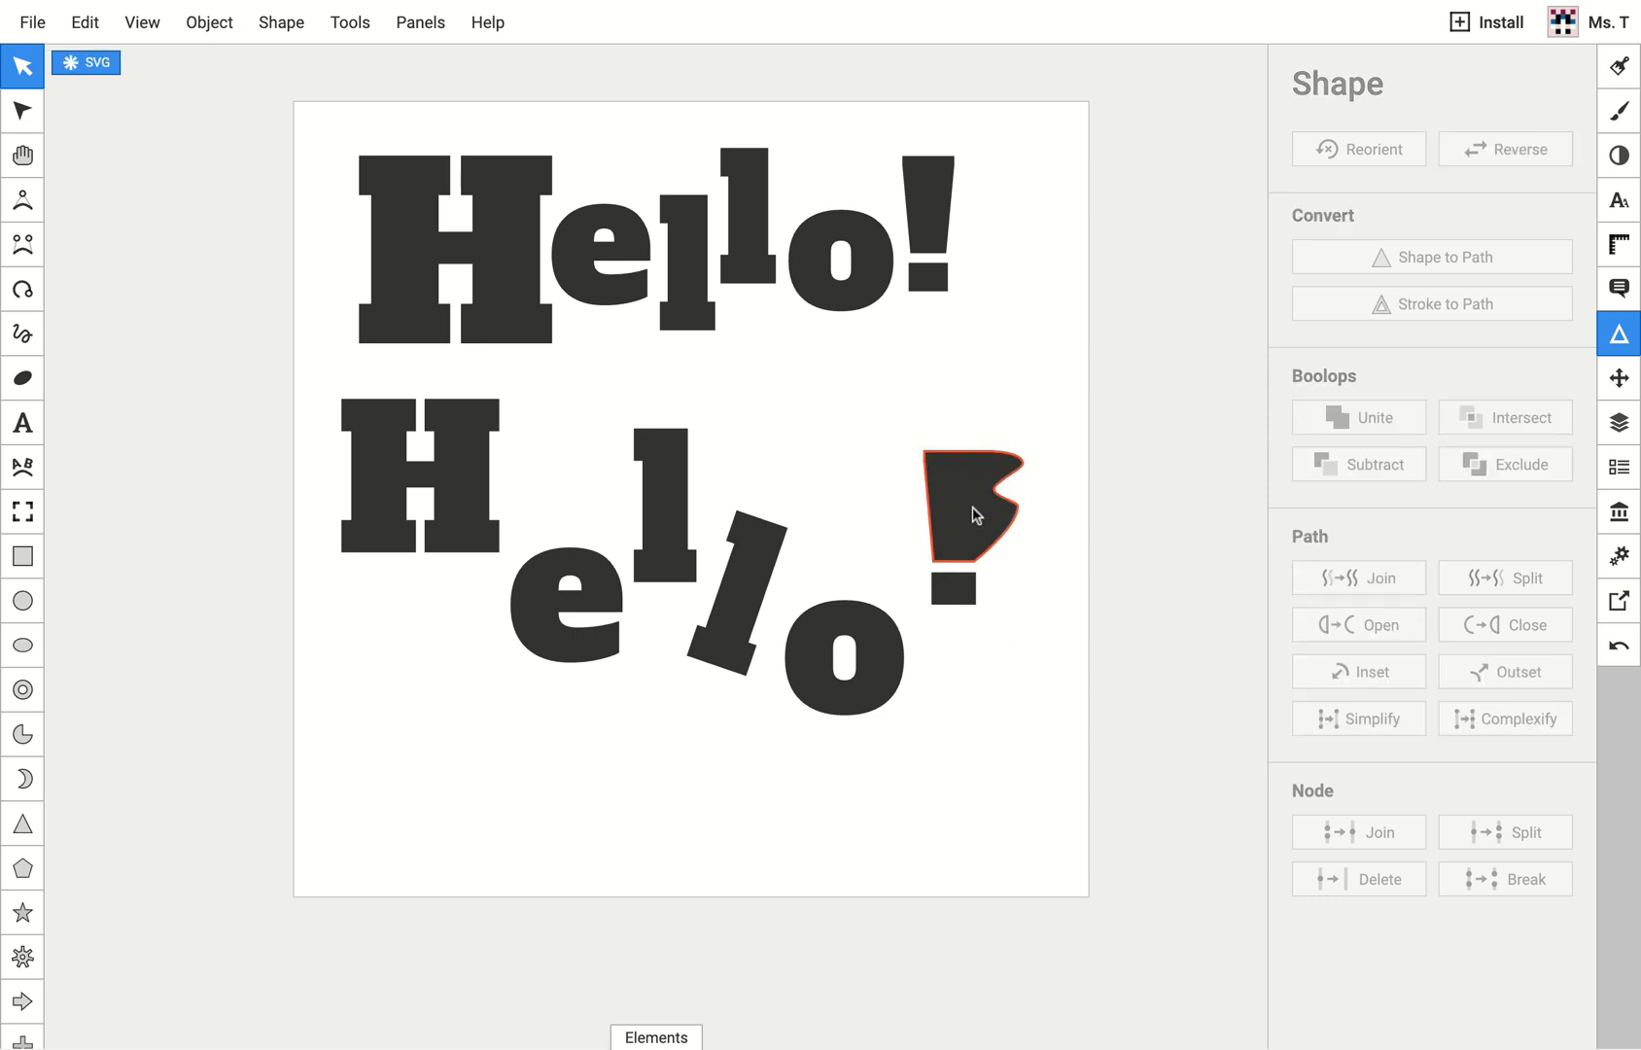
pyautogui.moveTo(975, 517); pyautogui.dragTo(931, 501)
pyautogui.hotkey('ctrl', 'z')
# Step: Group the dot and the reshaped upper part of the lower word's exclamation mark
pyautogui.click(1013, 636)
pyautogui.click(970, 595)
pyautogui.keyDown('shift'); pyautogui.click(976, 539); pyautogui.keyUp('shift')
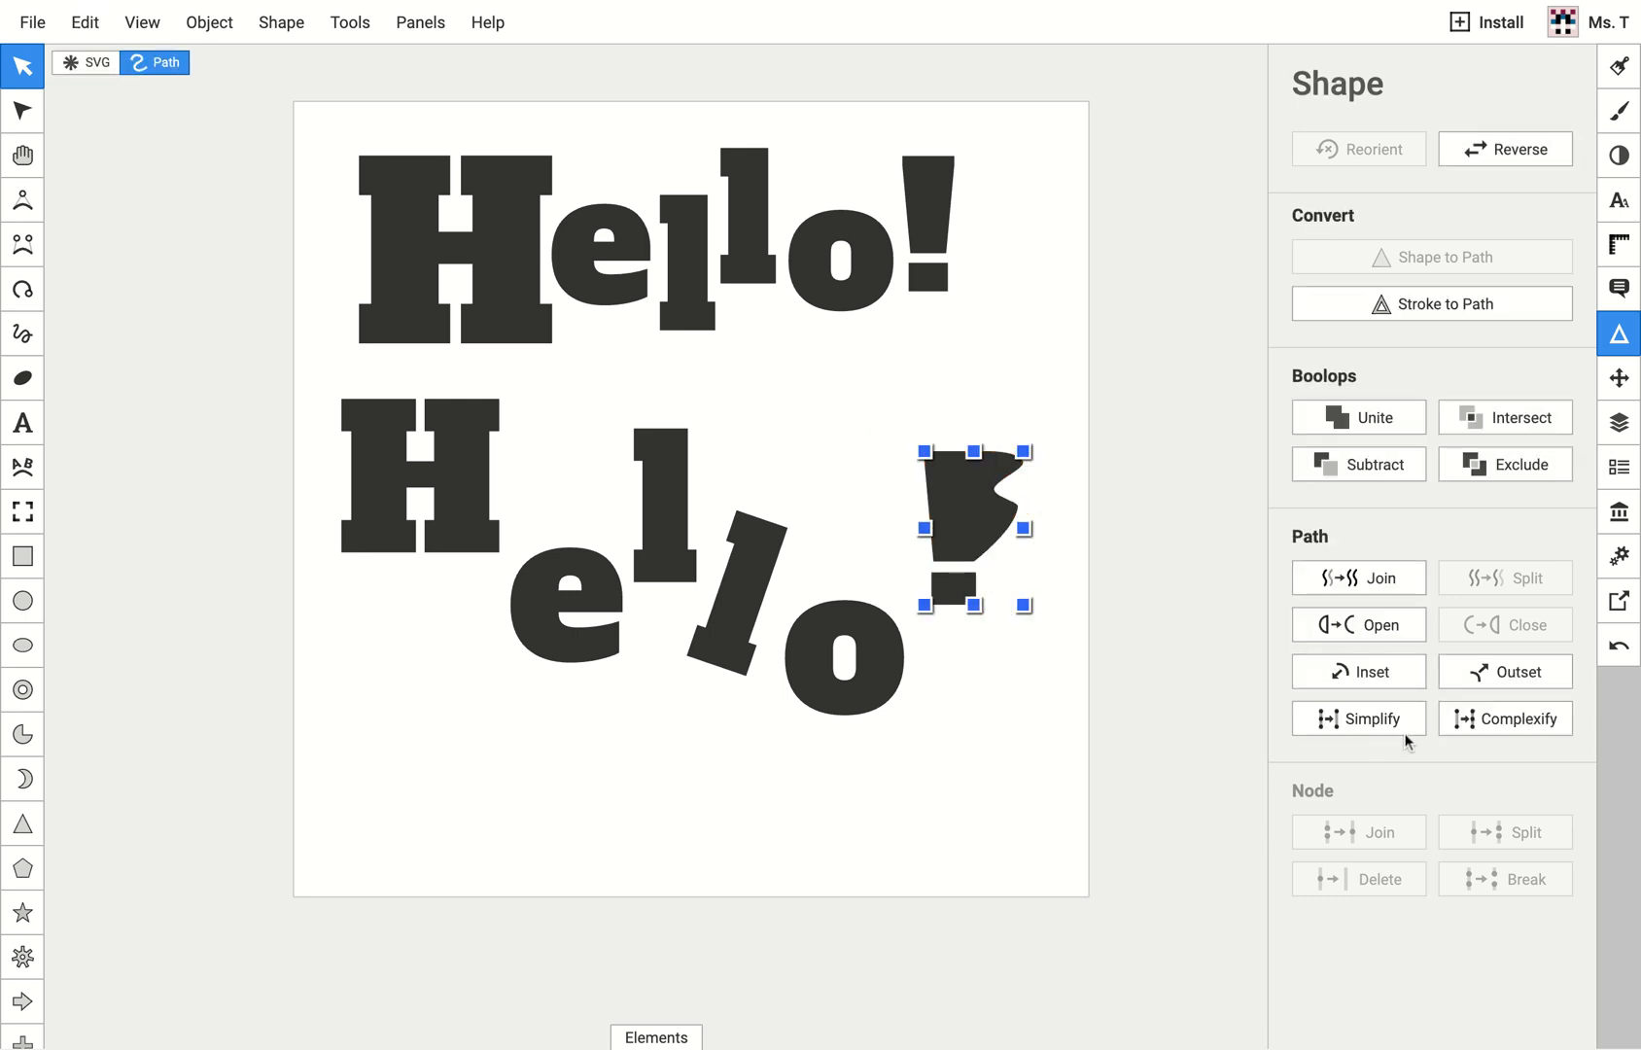
pyautogui.click(1619, 381)
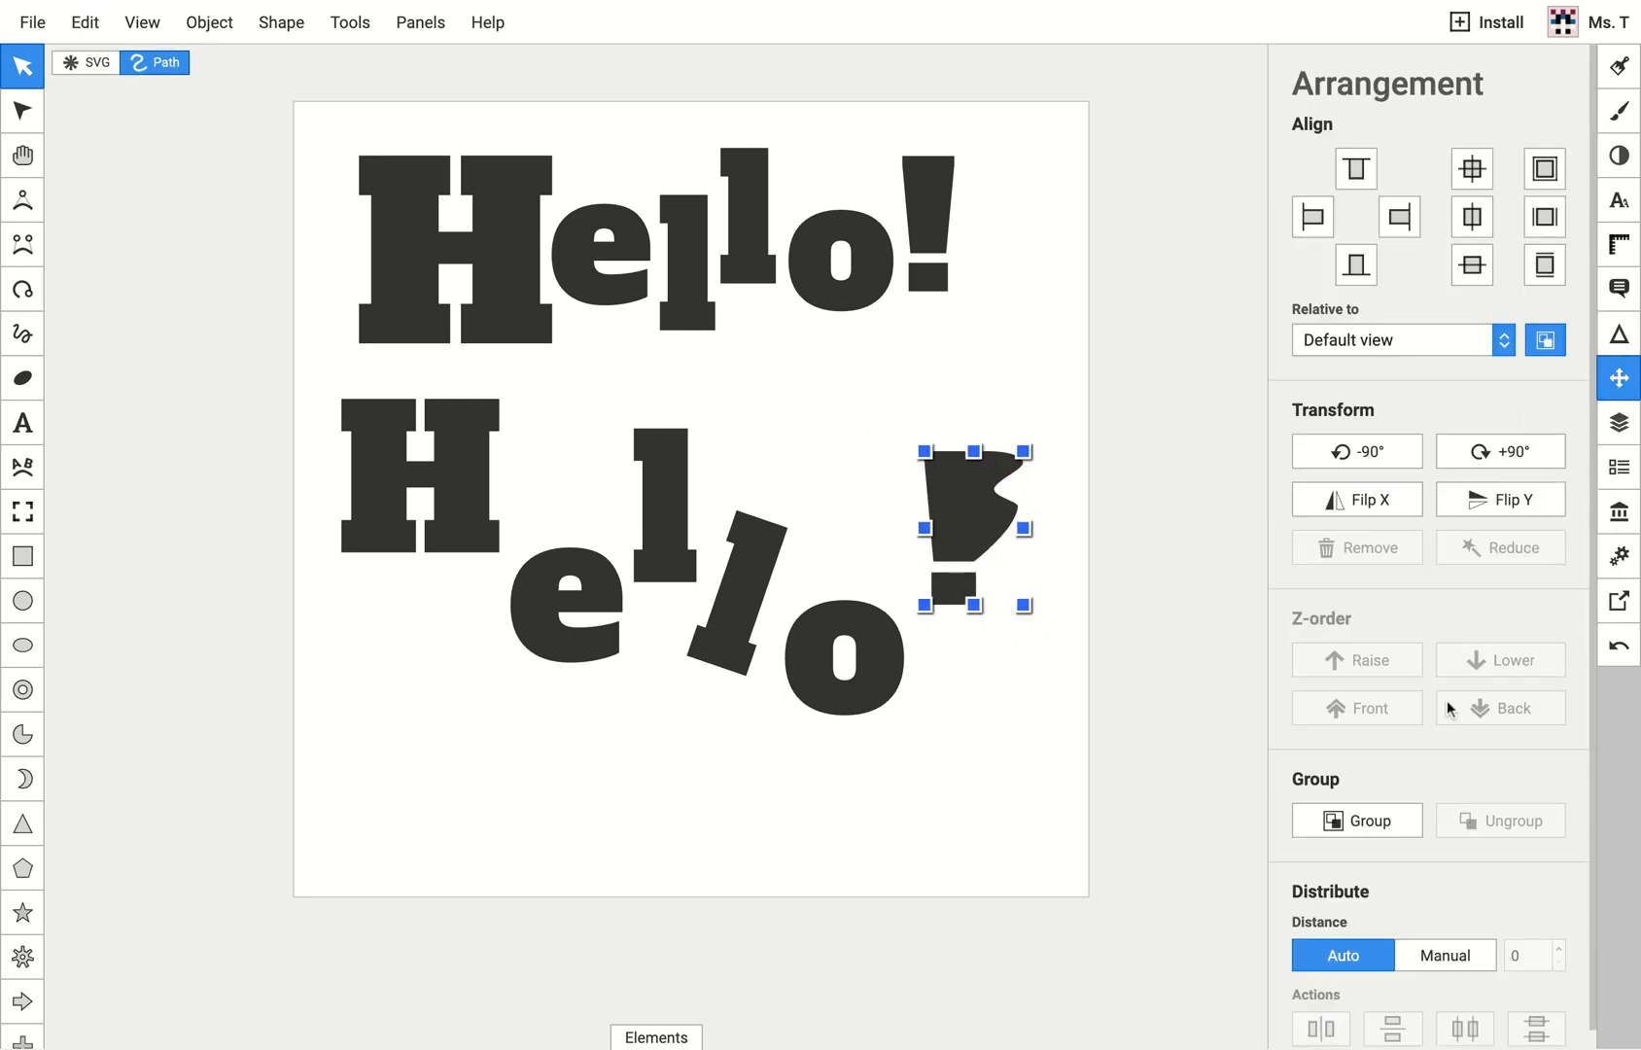
pyautogui.click(1361, 820)
pyautogui.click(958, 668)
# Step: Enlarge the grouped exclamation mark and the "H" of the lower word to about one and a half times their size
pyautogui.moveTo(969, 498); pyautogui.dragTo(1072, 429)
pyautogui.moveTo(1023, 498); pyautogui.dragTo(1014, 476)
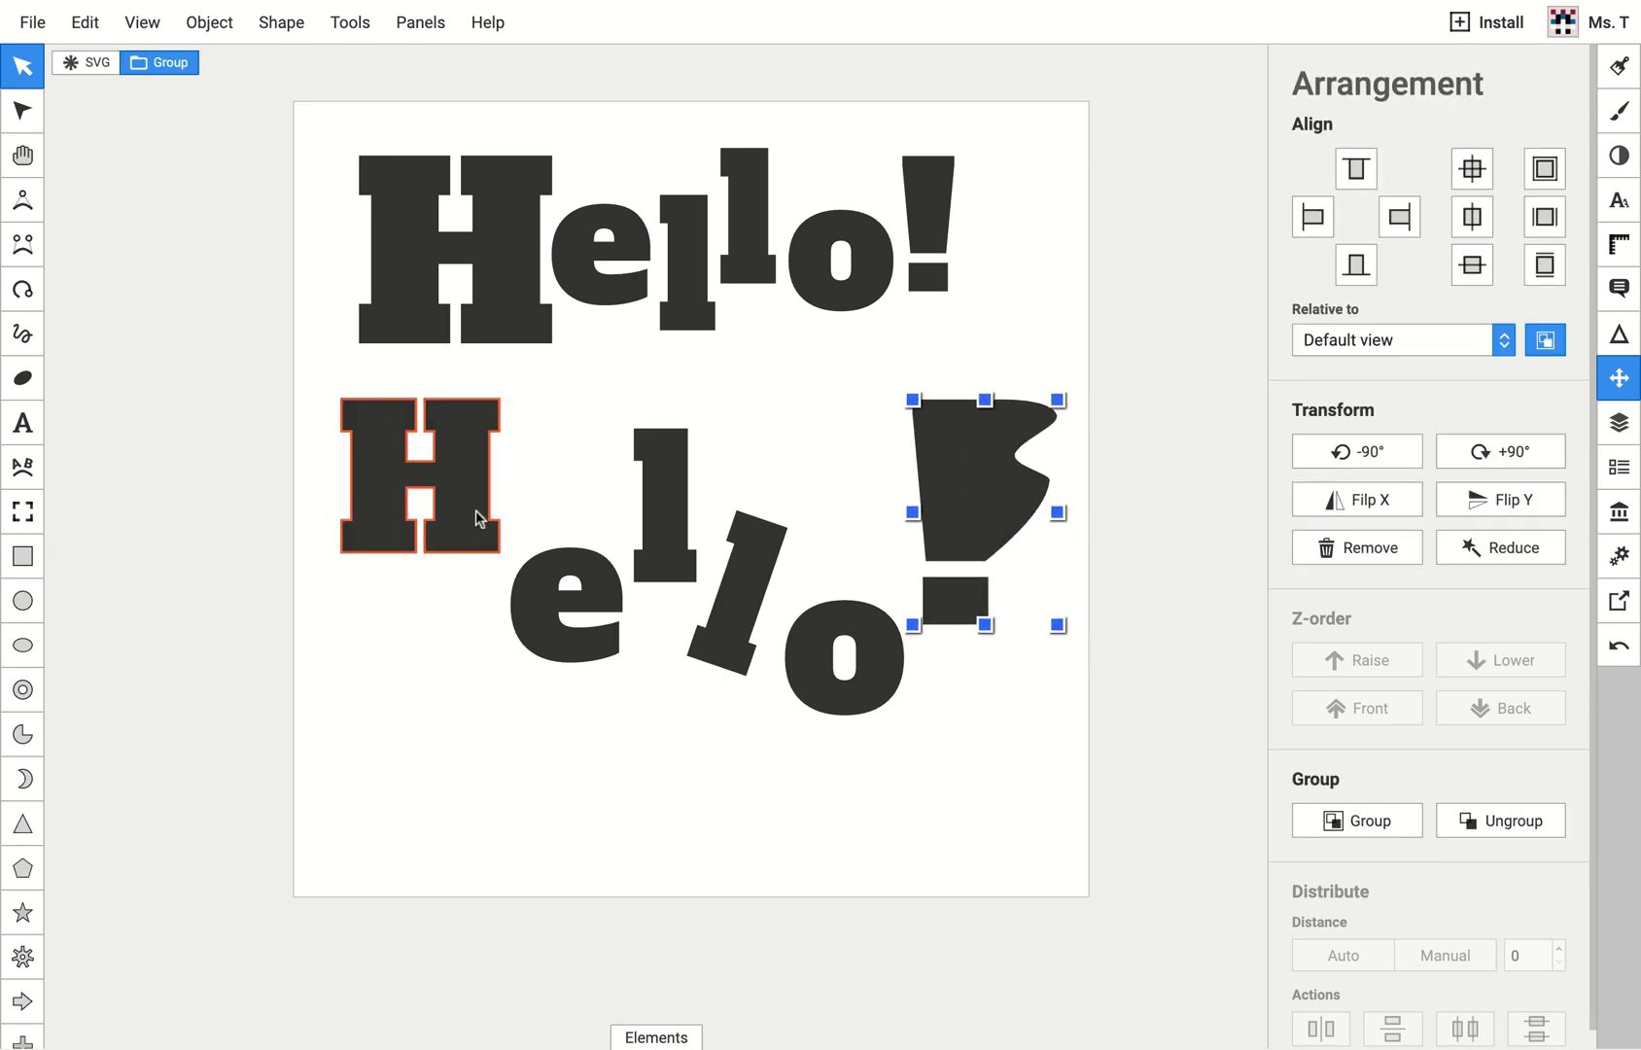
pyautogui.click(476, 511)
pyautogui.moveTo(502, 552)
pyautogui.mouseDown()
pyautogui.moveTo(579, 631)
pyautogui.moveTo(548, 608)
pyautogui.moveTo(599, 567)
pyautogui.moveTo(592, 516)
pyautogui.moveTo(593, 609)
pyautogui.mouseUp()
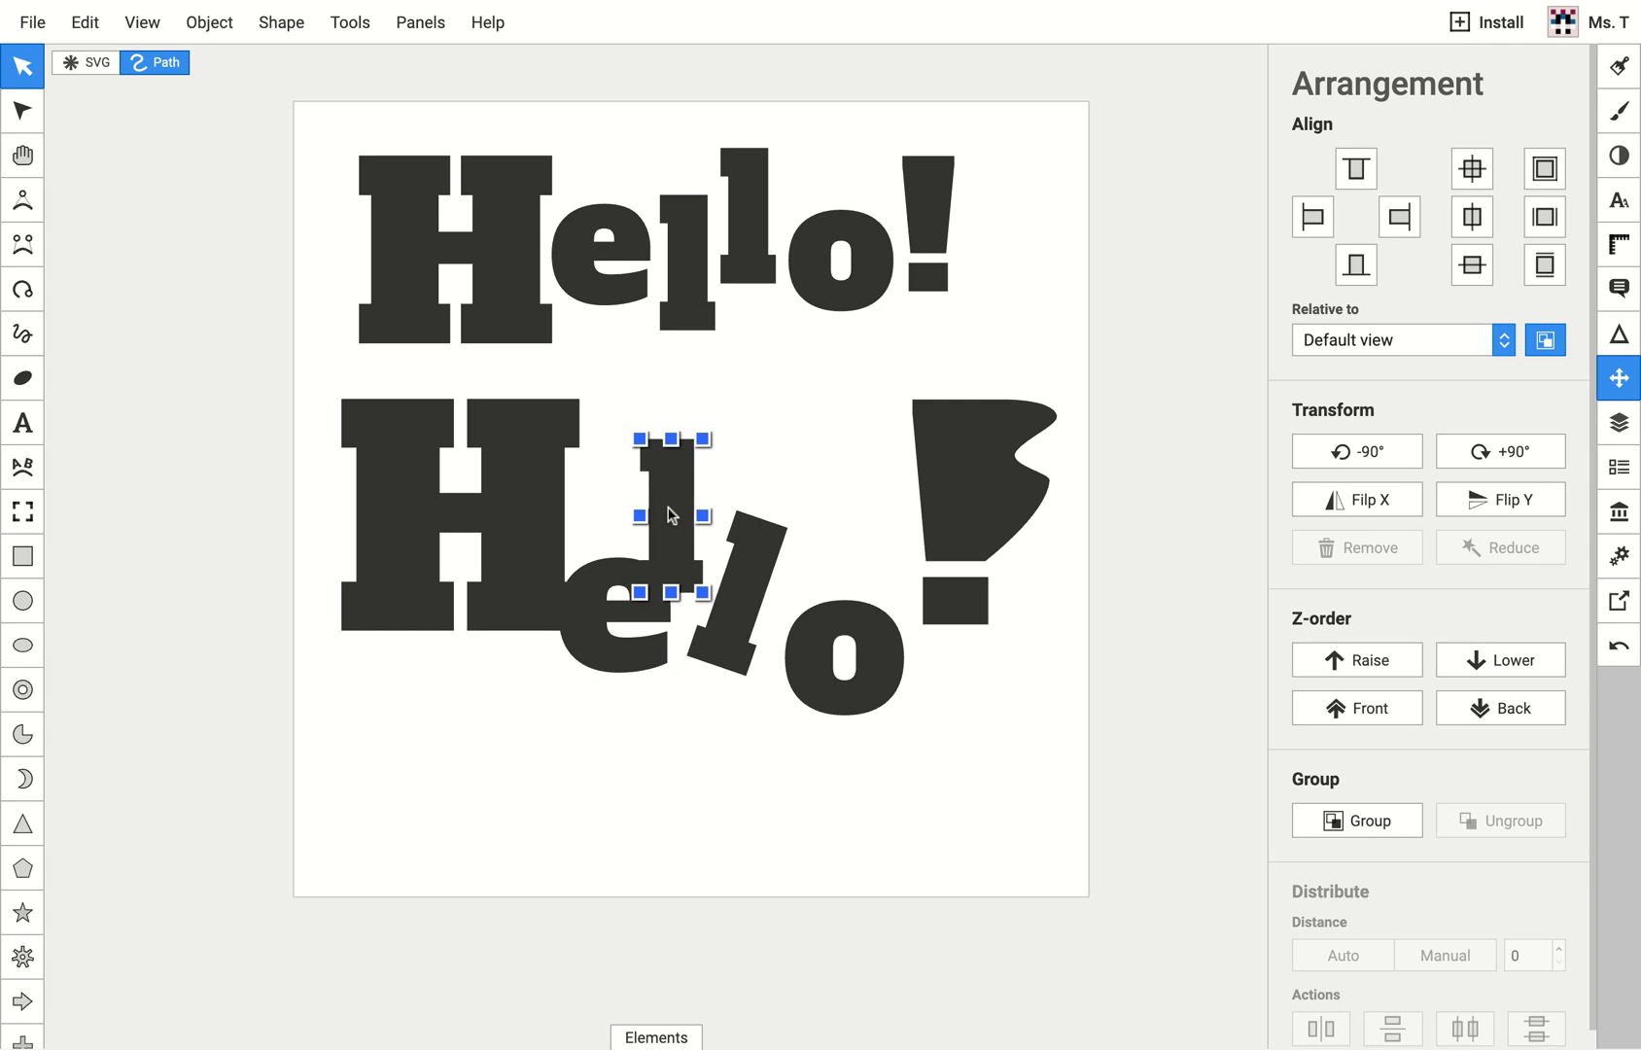
# Step: Move the lower word's tilted "l", "o" and exclamation mark closer to the other letters so they touch or slightly overlap
pyautogui.moveTo(728, 666); pyautogui.dragTo(724, 525)
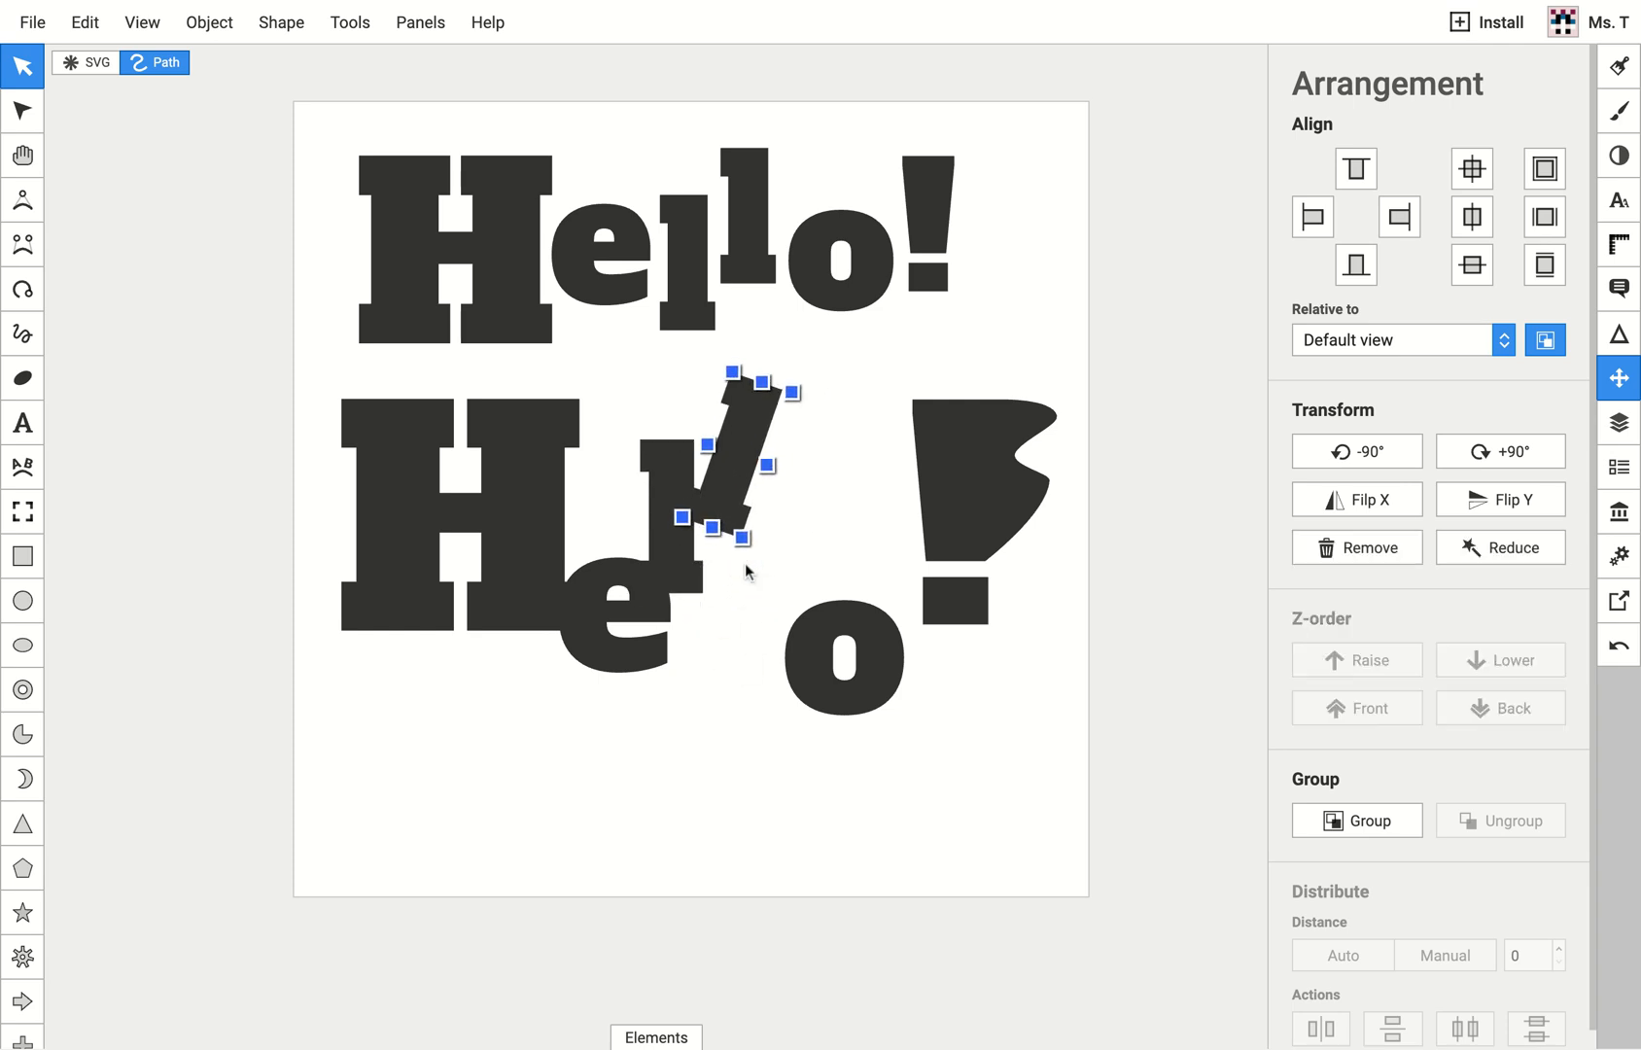
pyautogui.moveTo(838, 649); pyautogui.dragTo(800, 451)
pyautogui.moveTo(990, 503); pyautogui.dragTo(926, 538)
pyautogui.click(1055, 780)
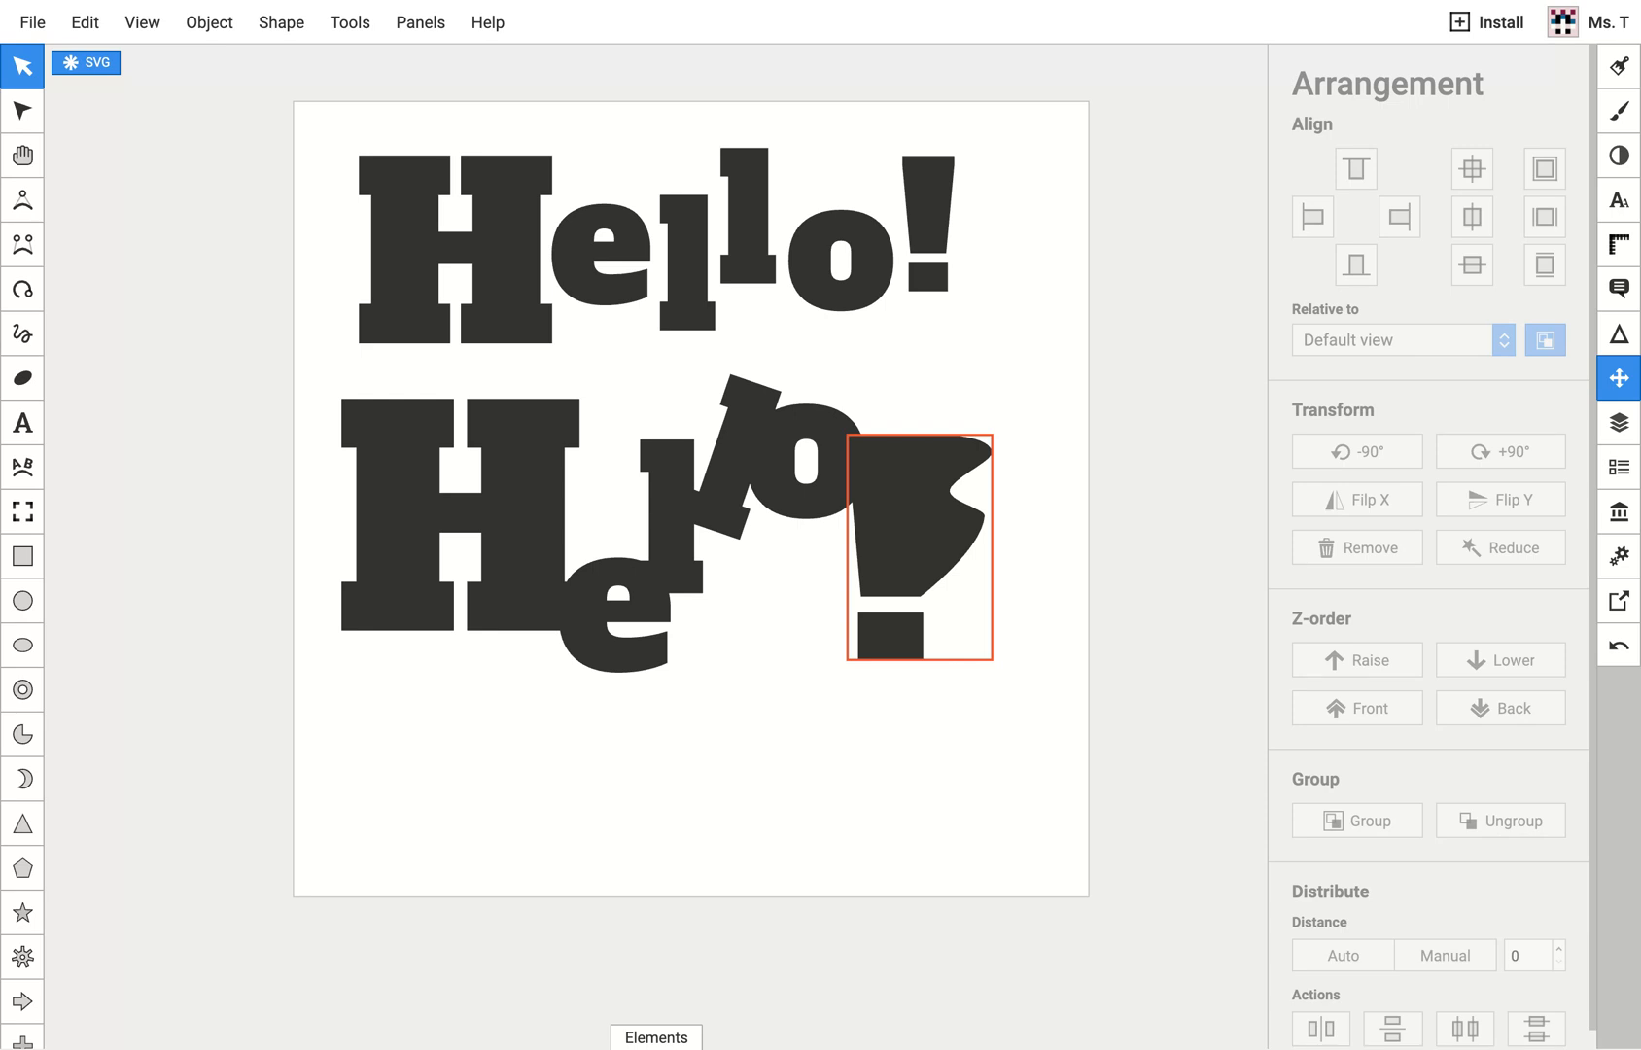
pyautogui.doubleClick(737, 483)
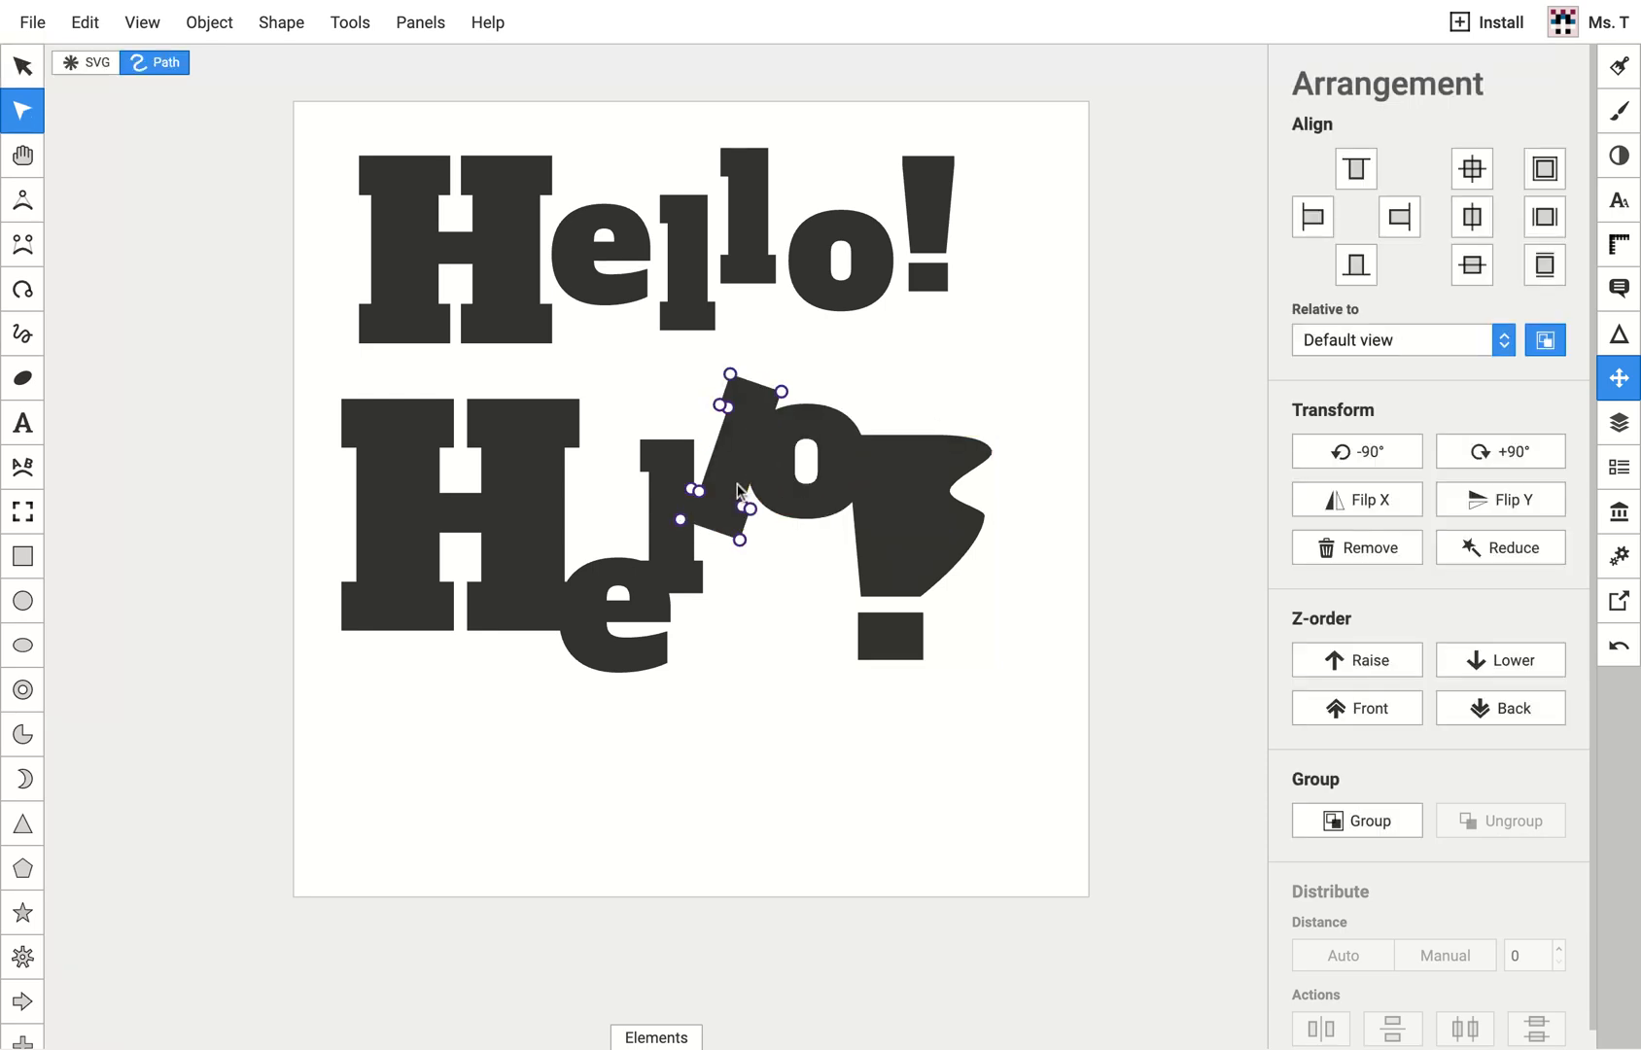
pyautogui.doubleClick(827, 469)
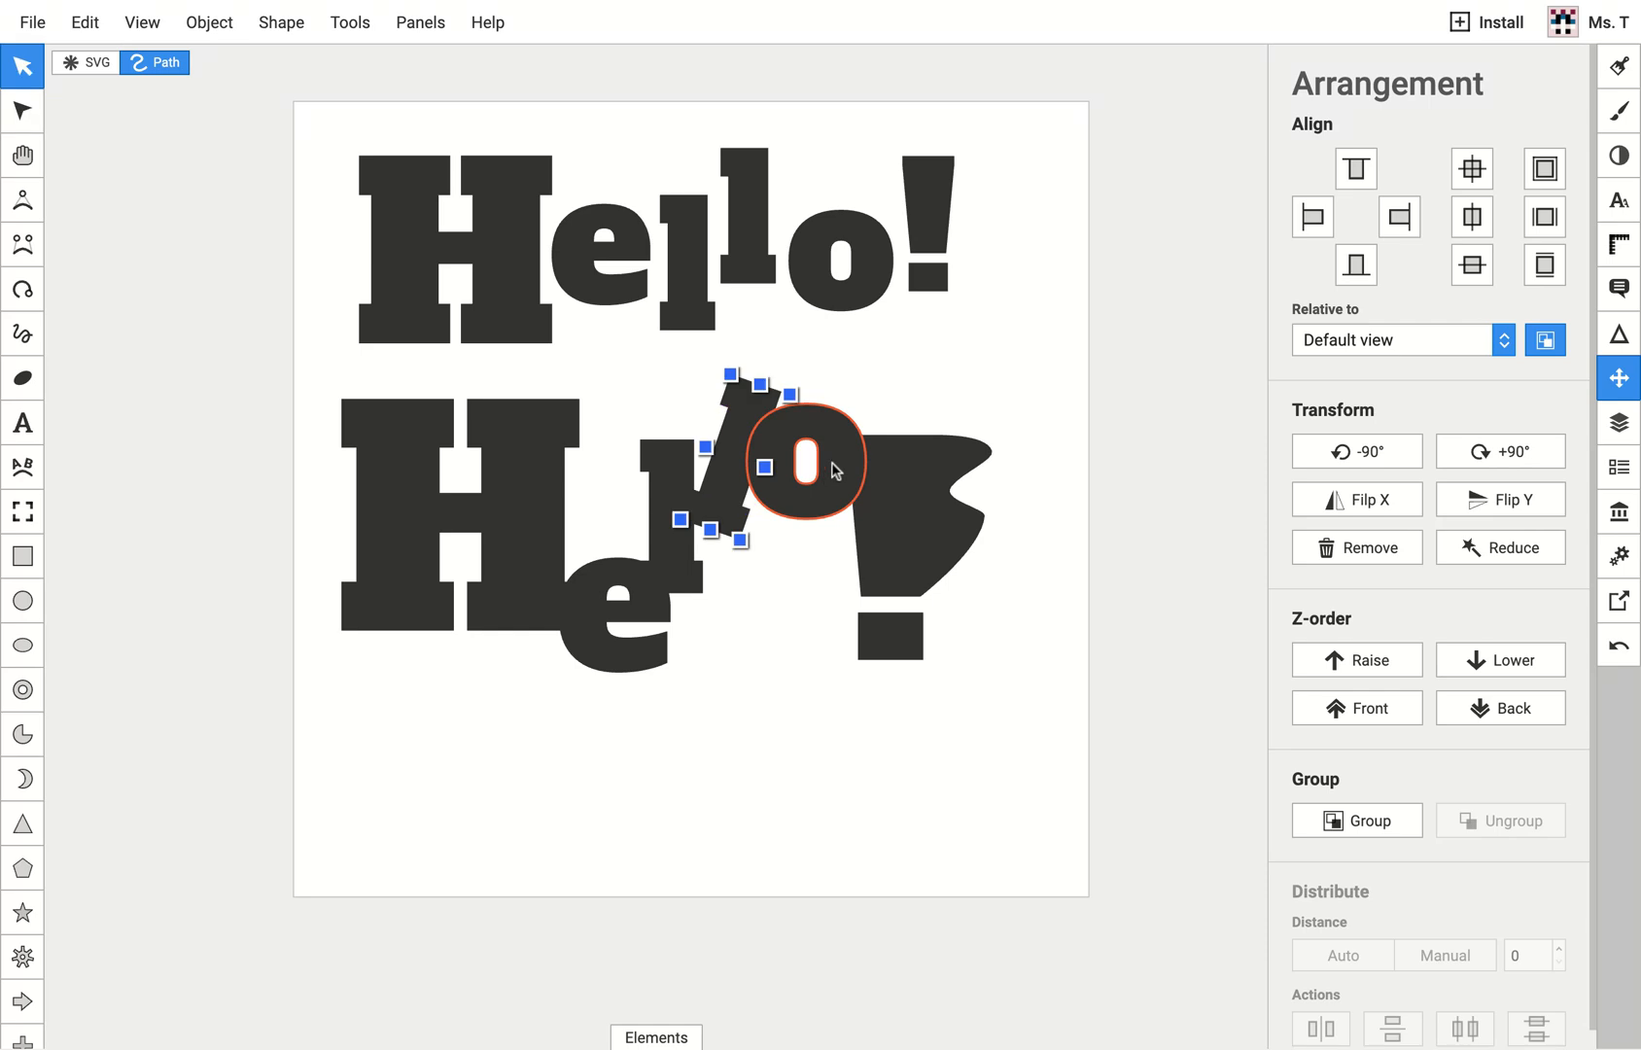
pyautogui.click(803, 639)
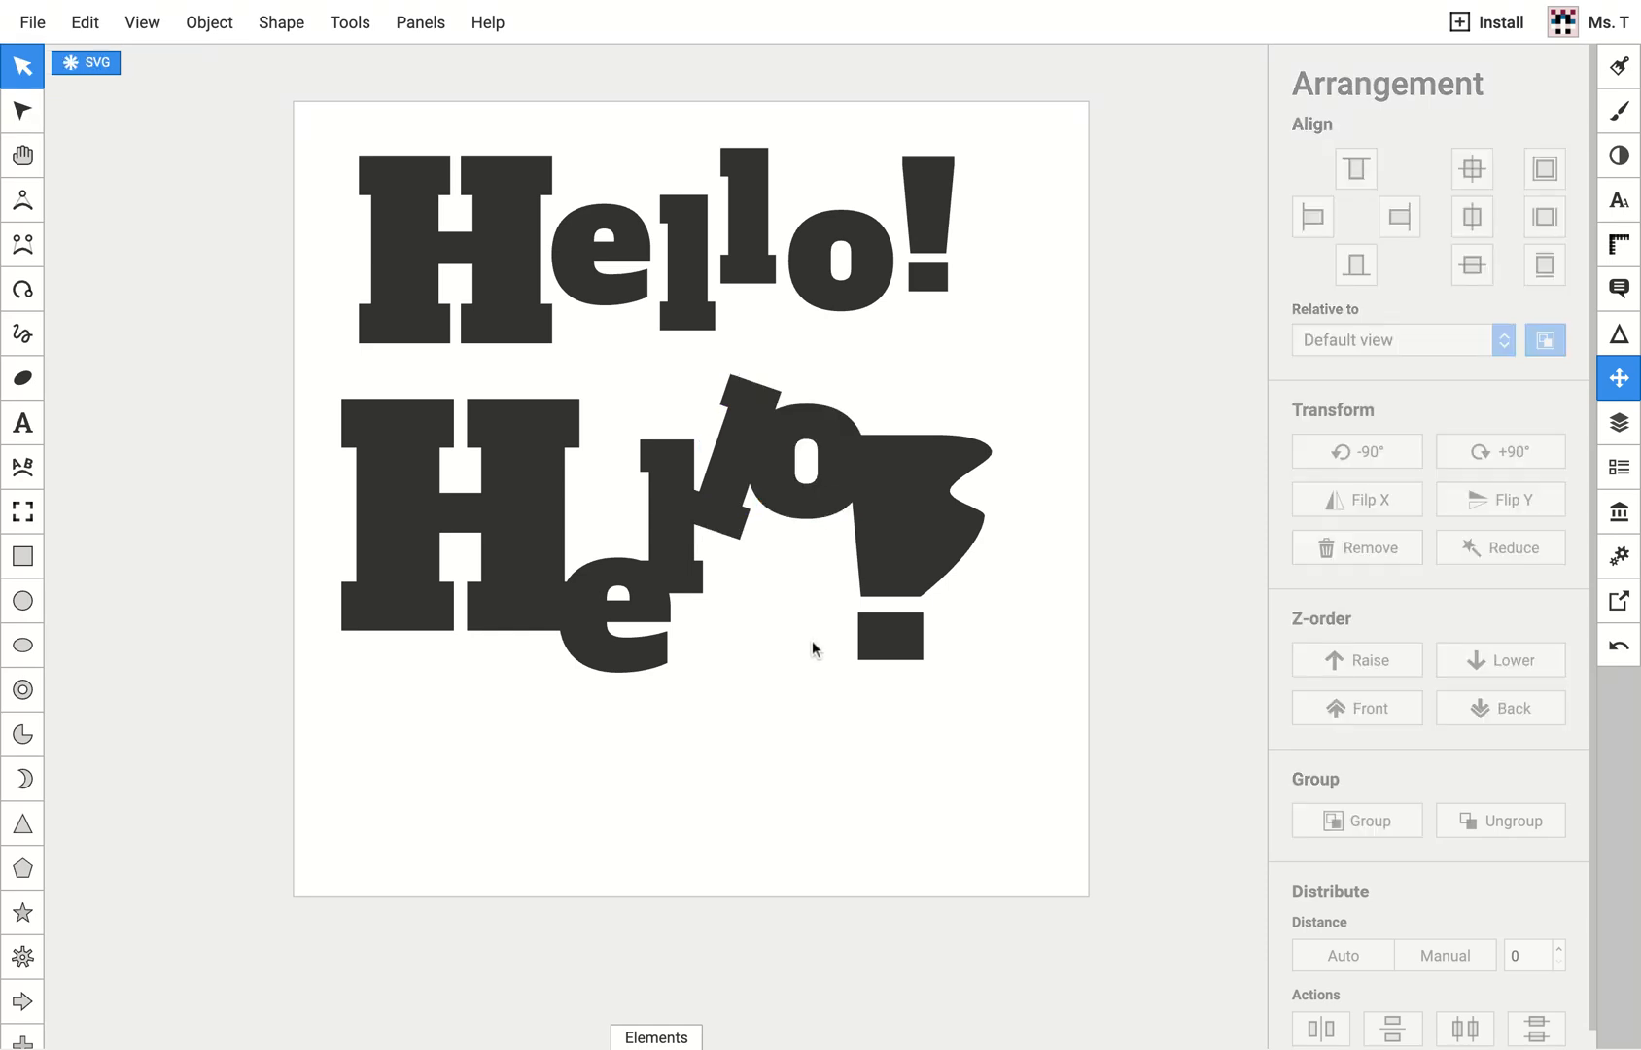